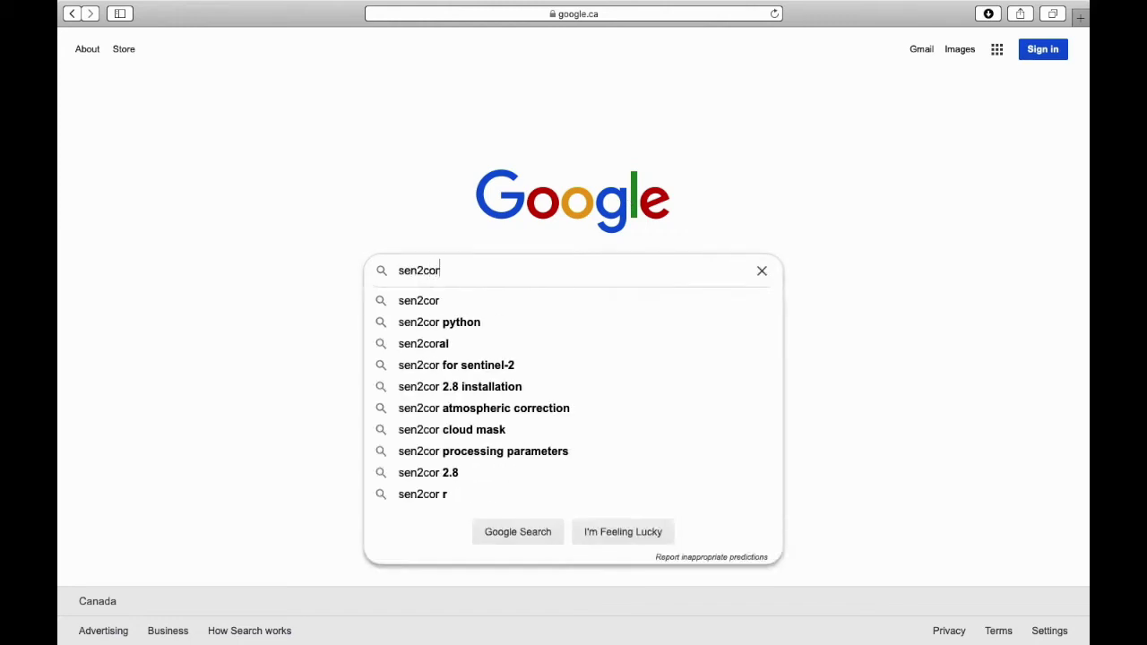
Step: Search Google for sen2cor and open the 'Sen2Cor | STEP' result on the ESA STEP site
key(Return)
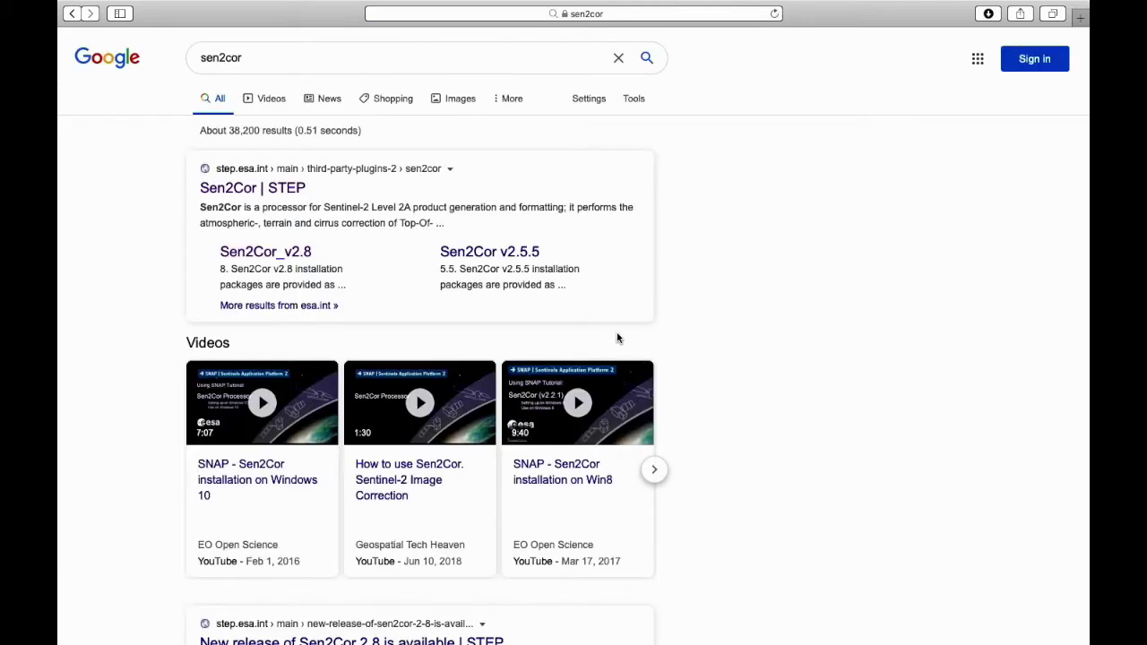
click(235, 189)
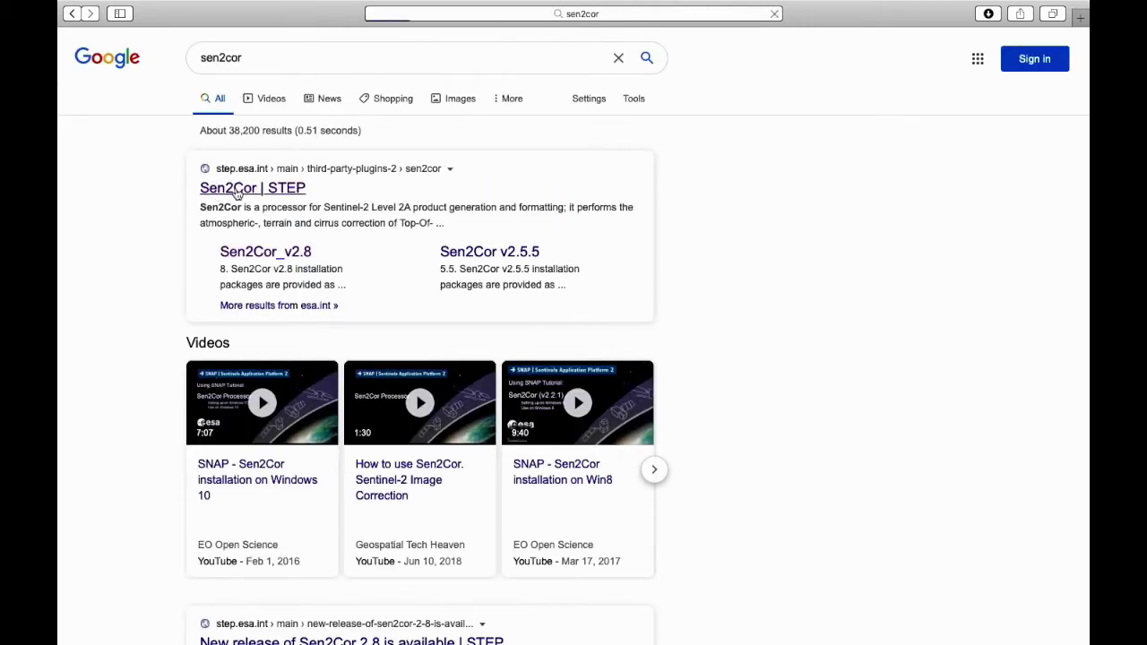
key(super+bracketleft)
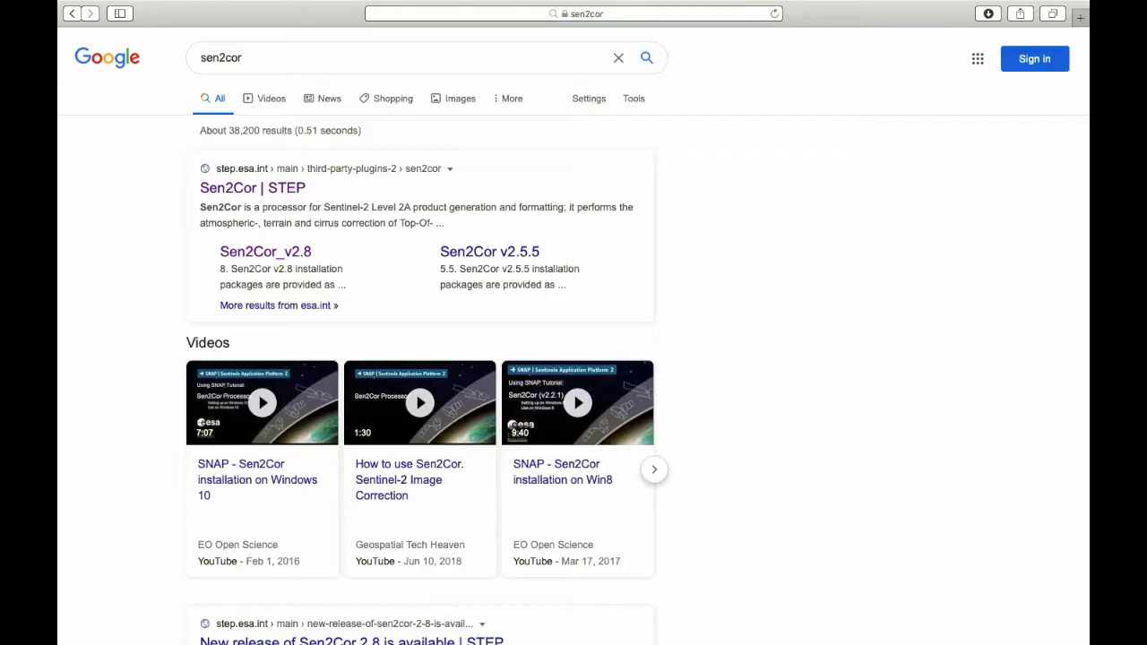
click(236, 193)
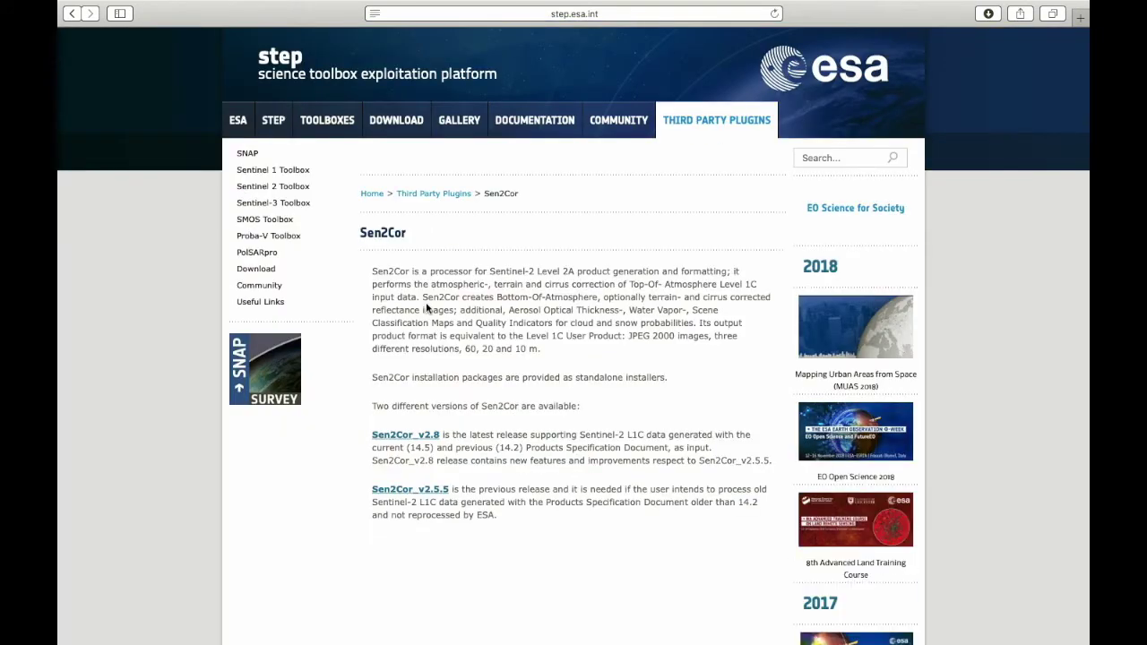
Step: Review the Sen2Cor_v2.8 page's Windows, Linux and Mac installers, then open a new Google tab
click(408, 439)
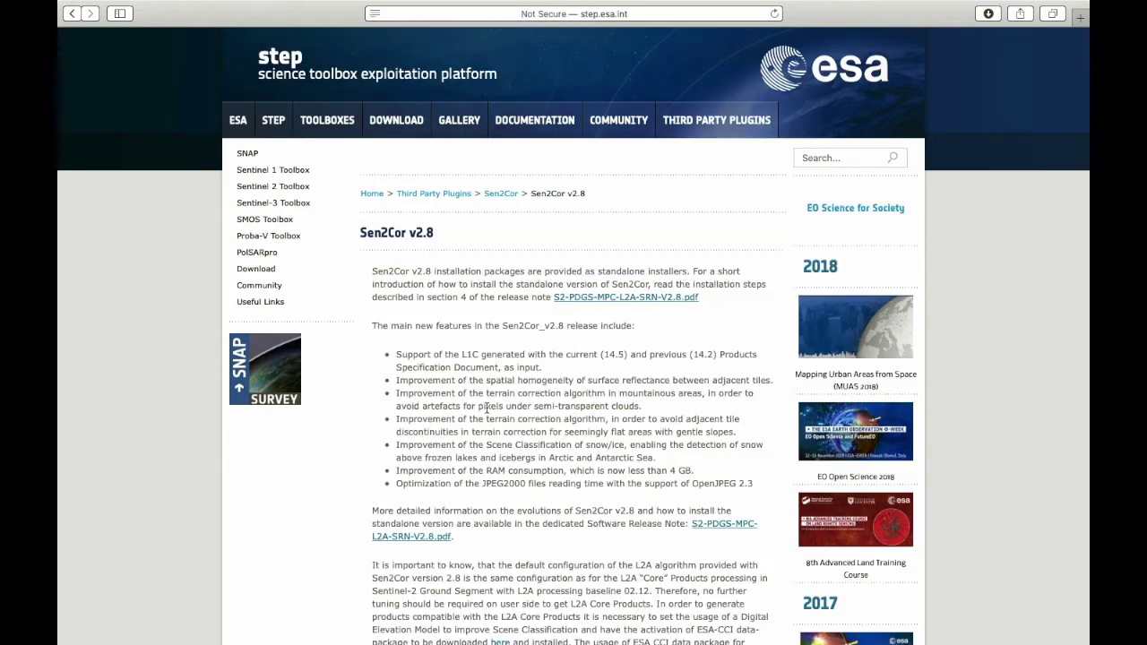
scroll(487, 407, down, 5)
scroll(486, 408, down, 8)
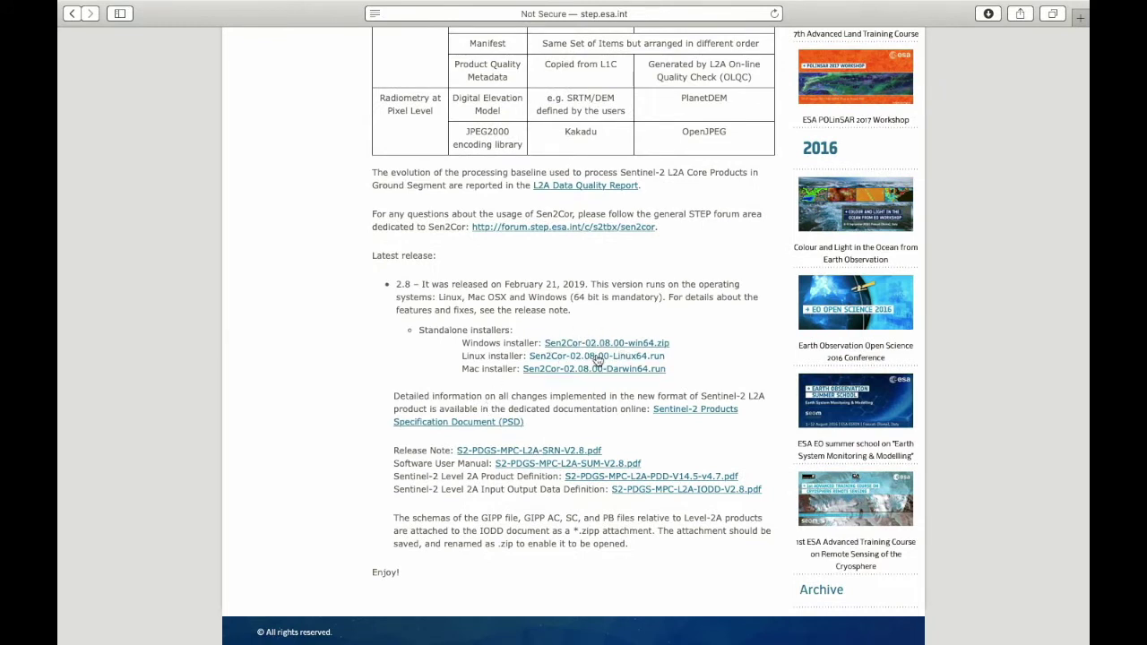
scroll(597, 359, up, 1)
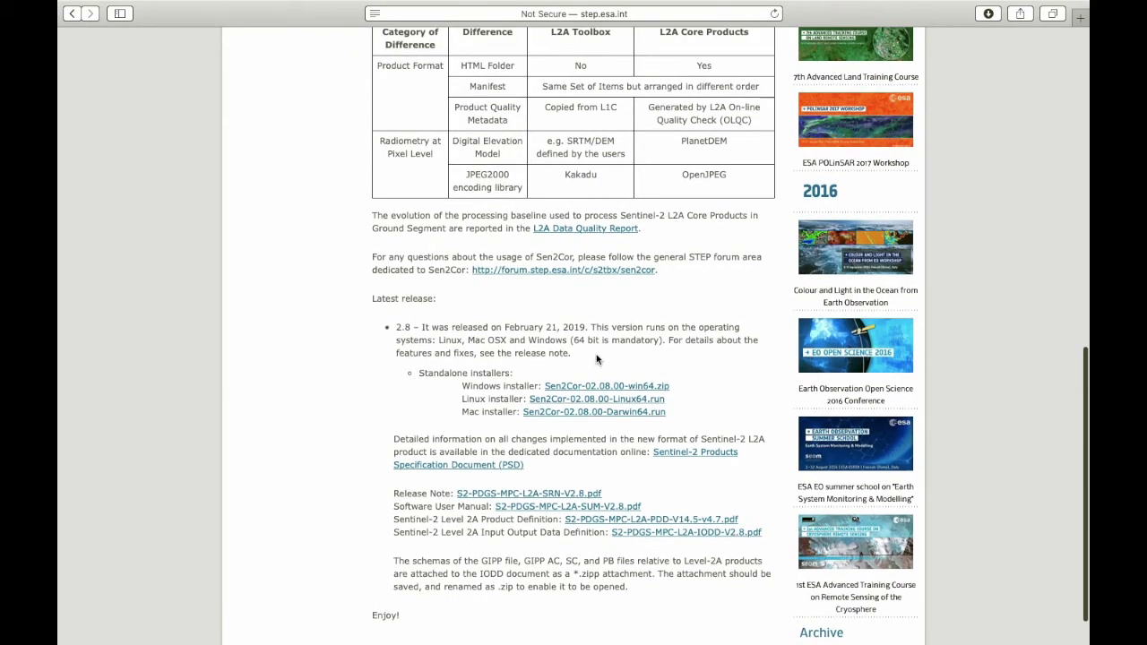
scroll(596, 354, up, 15)
key(super+t)
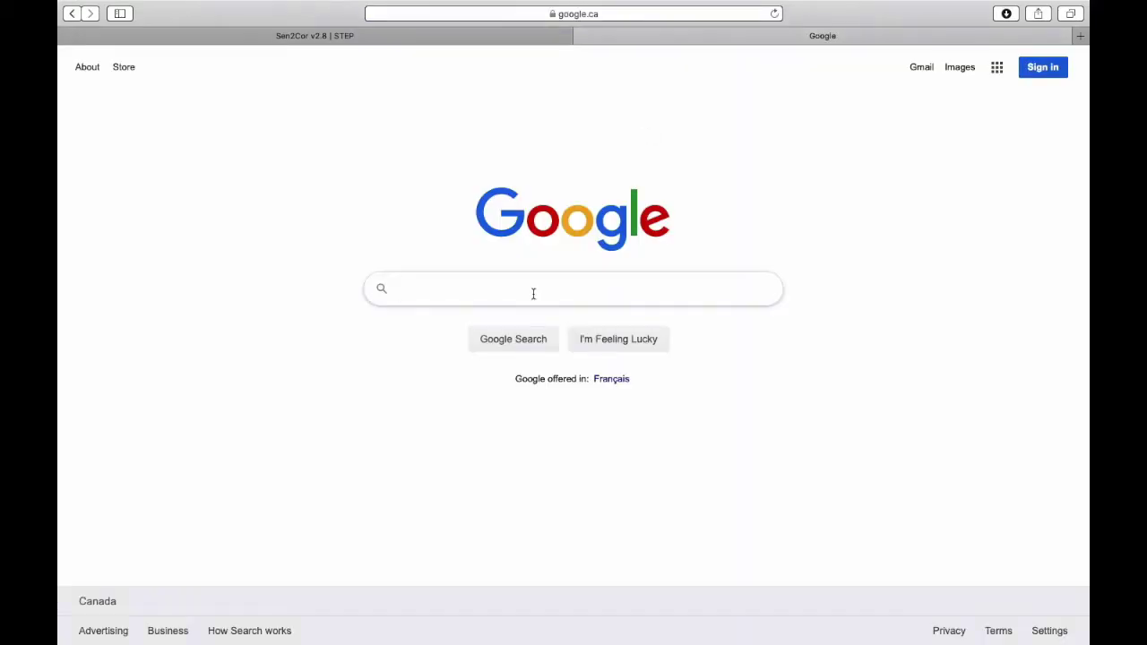
Step: Search Google for 'copernicus open access hub' and open the Copernicus Open Access Hub site
text(copernicus op)
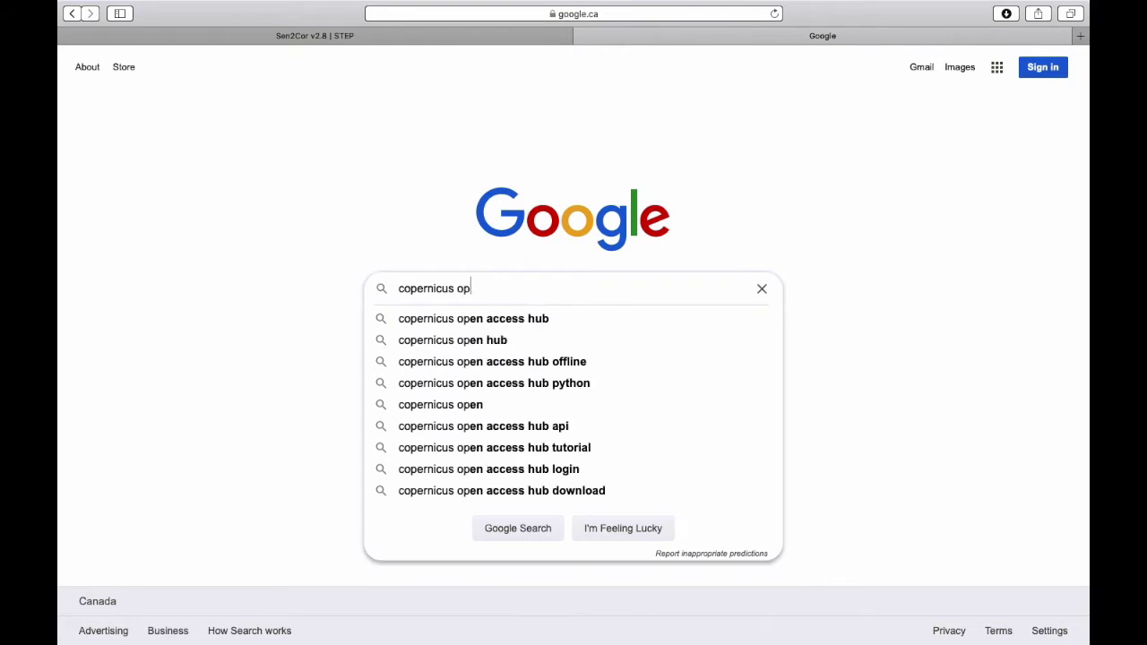
text(en access hub)
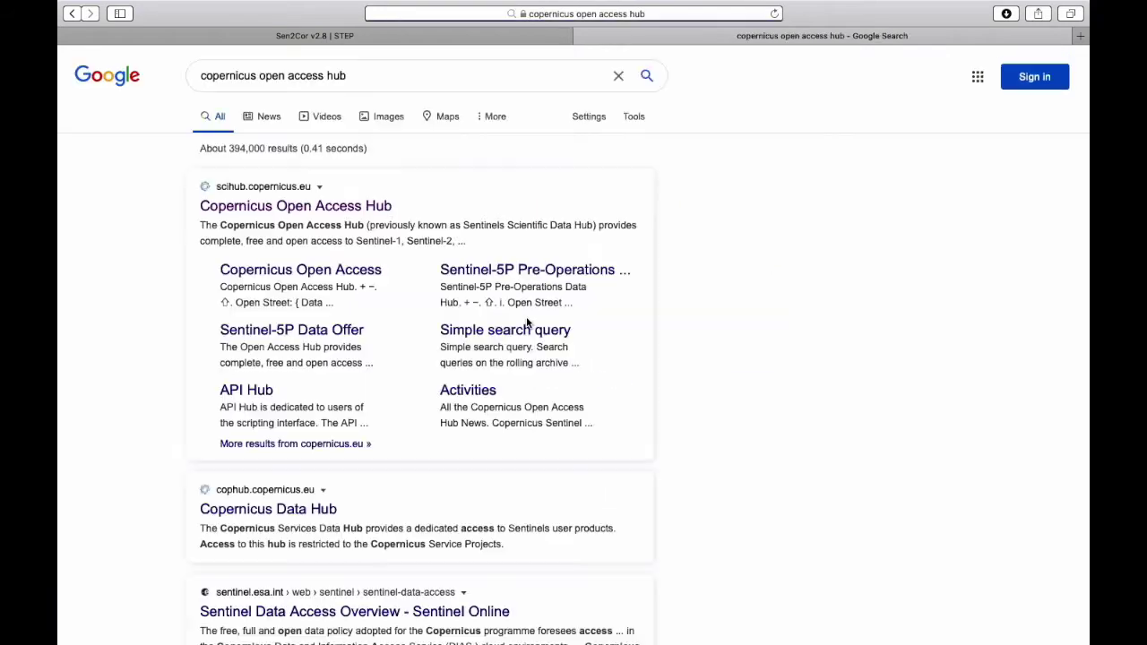
click(525, 318)
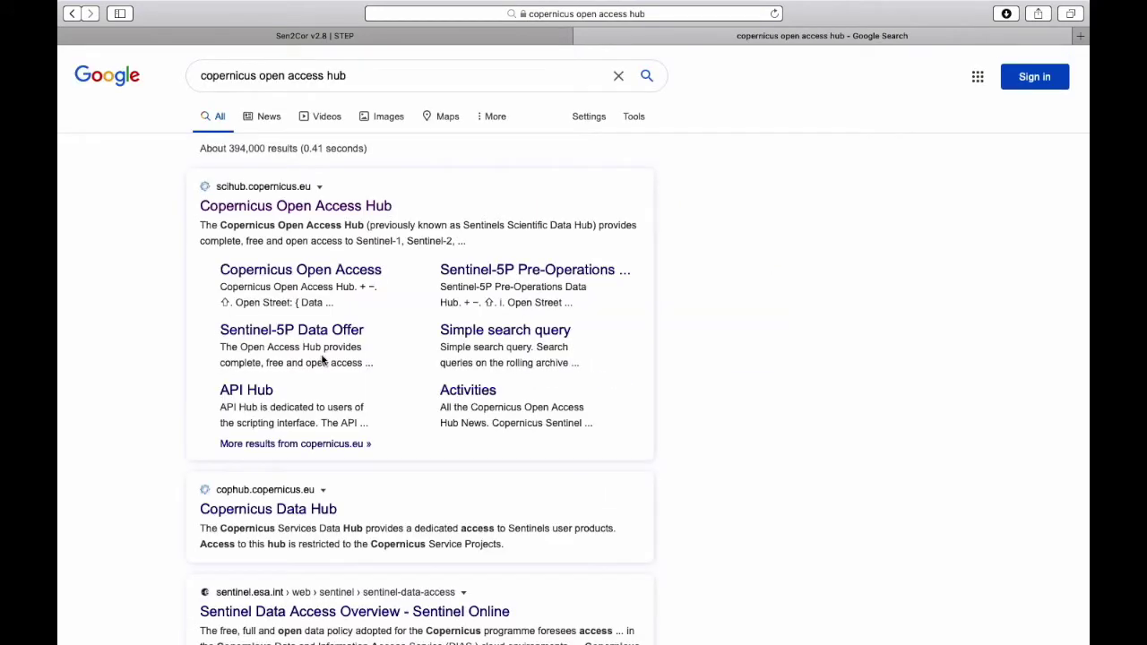
click(267, 210)
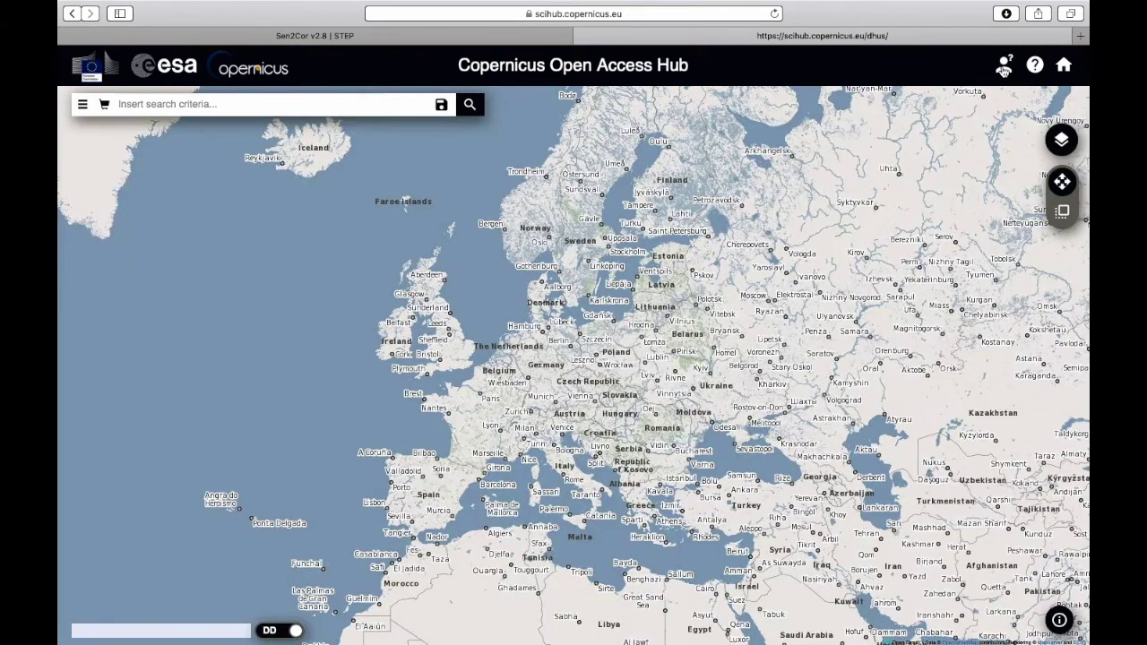
Step: Log into Copernicus Open Access Hub with the account username and password
click(1004, 65)
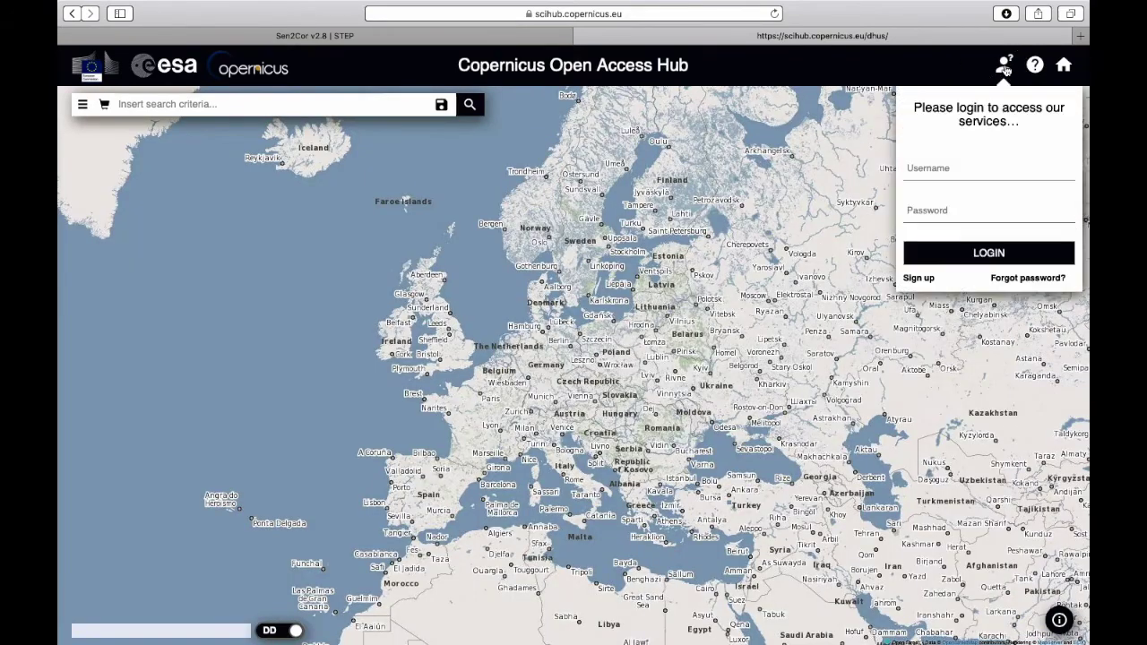
click(966, 171)
click(963, 213)
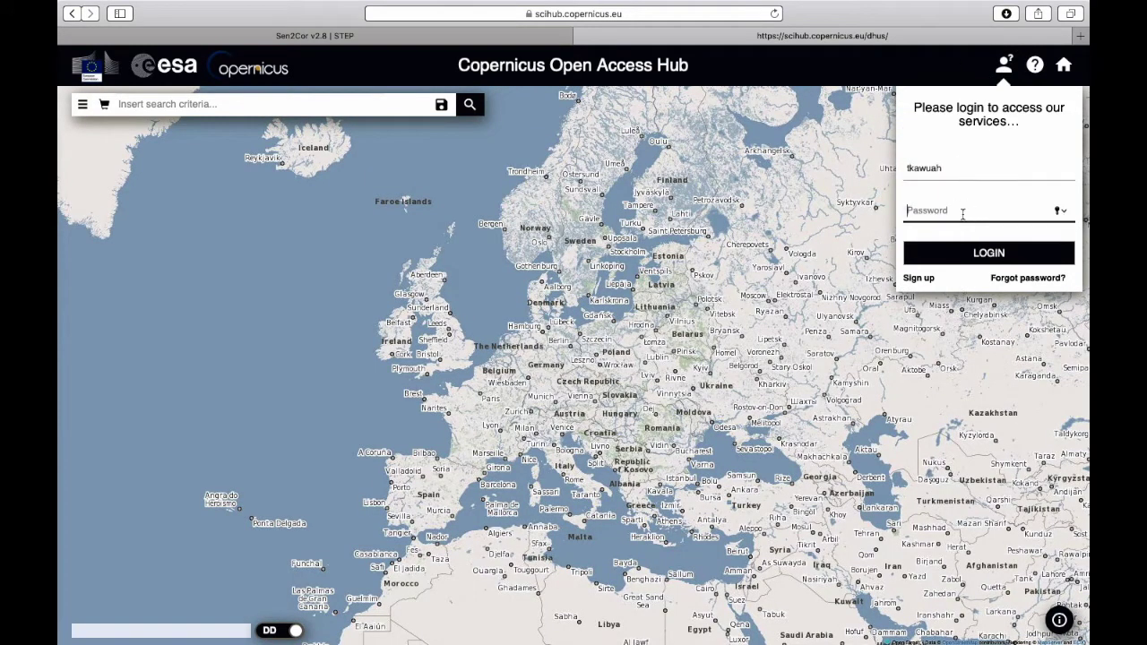
text(•)
text(•••••••••••)
key(Return)
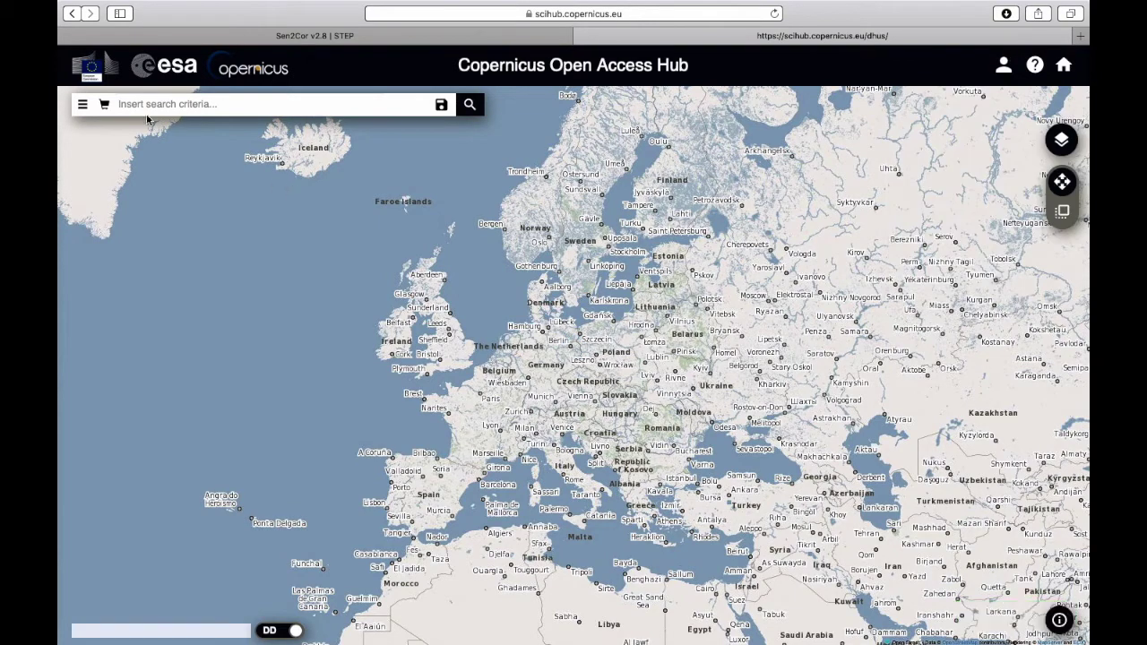
Step: Draw a rectangular search area over Liverpool, the Wirral and the Dee estuary
scroll(440, 330, up, 3)
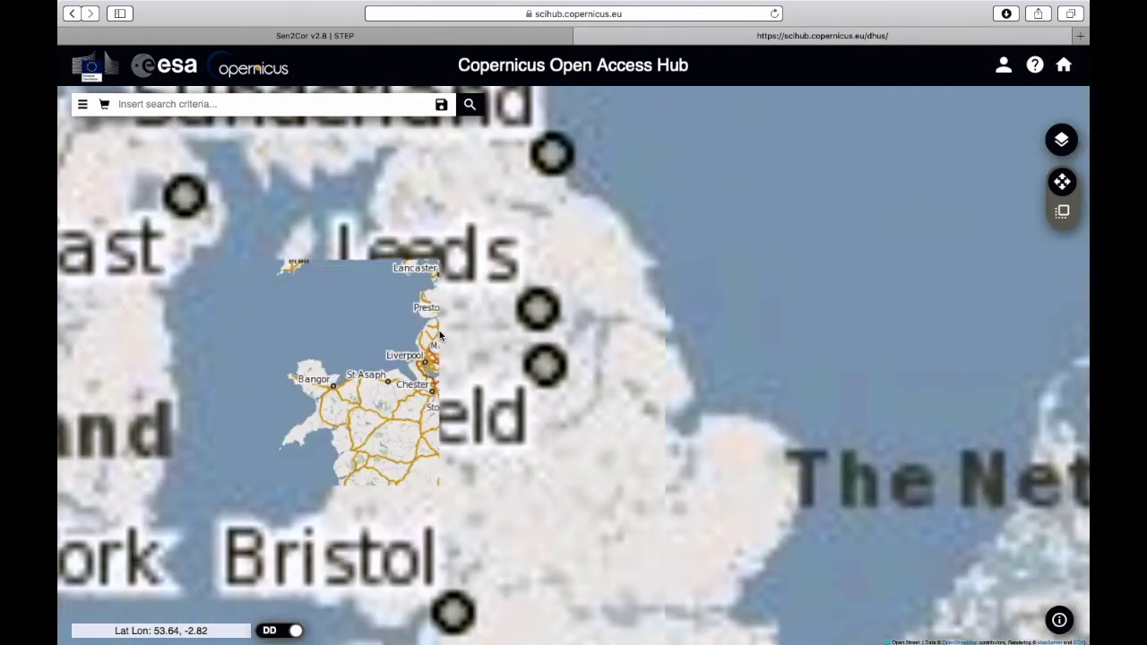
scroll(406, 362, up, 3)
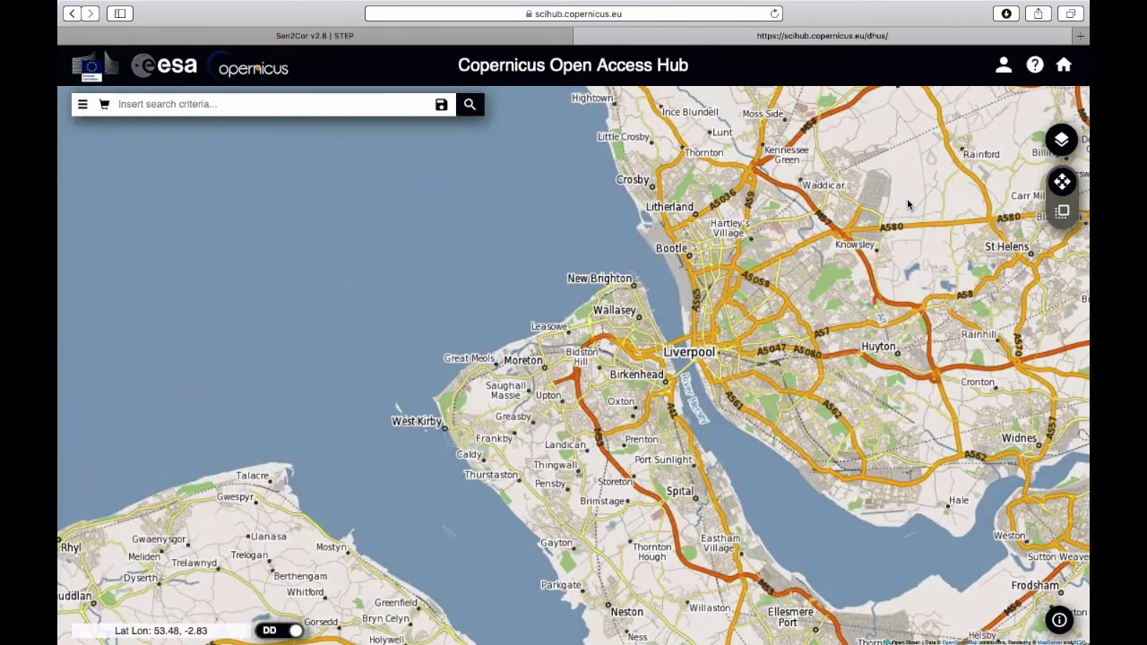
scroll(932, 233, down, 2)
click(1061, 212)
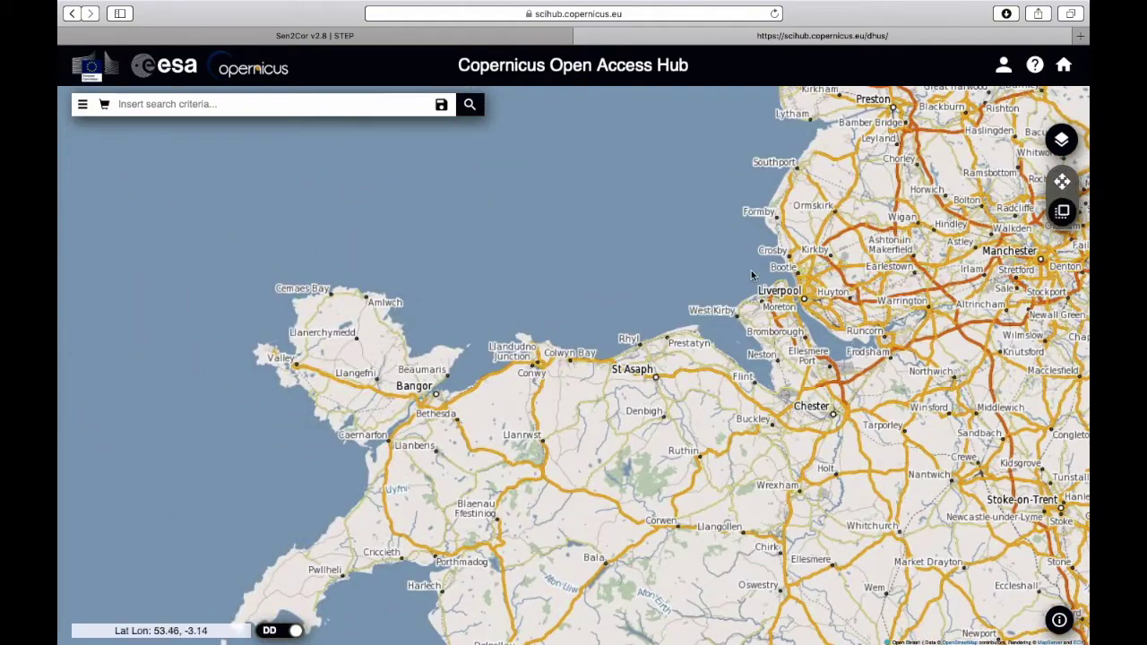
drag(621, 244, 845, 248)
click(845, 247)
click(844, 400)
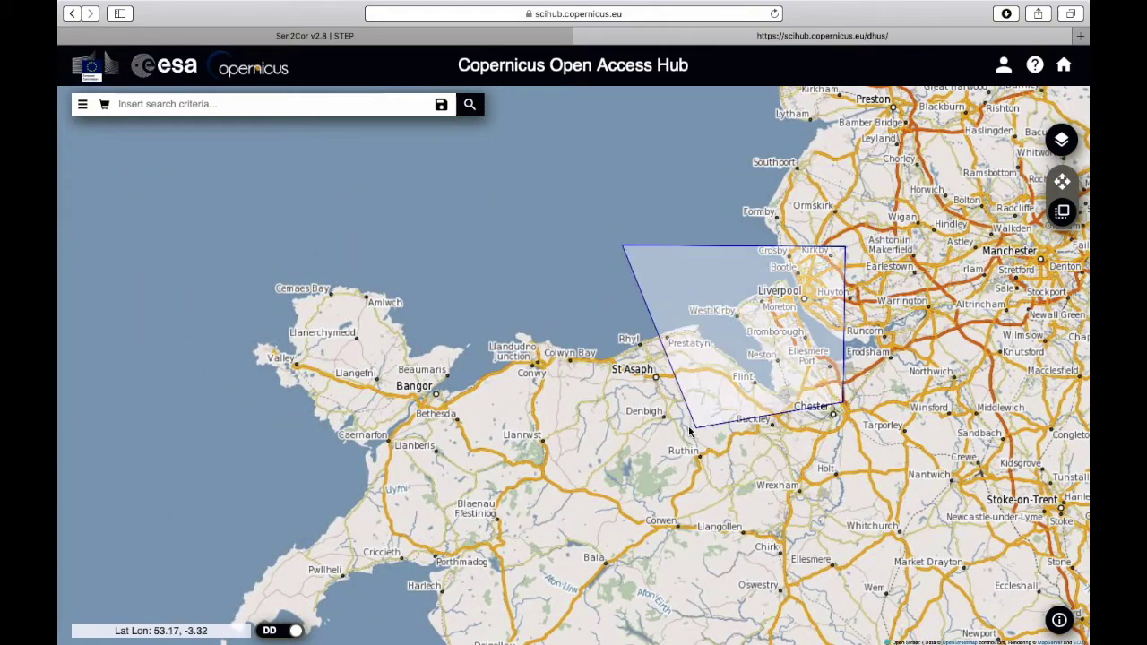
double_click(623, 399)
Step: Set the Advanced Search ingestion period from 2020/01/01 to 2020/06/12
click(82, 104)
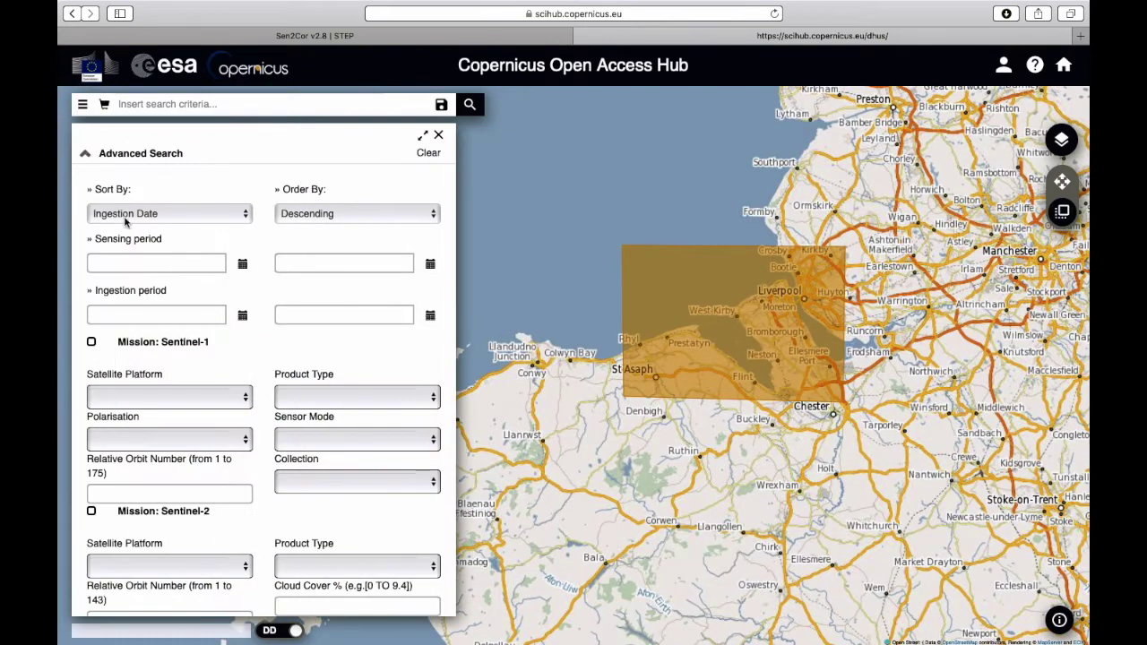
click(242, 316)
click(184, 340)
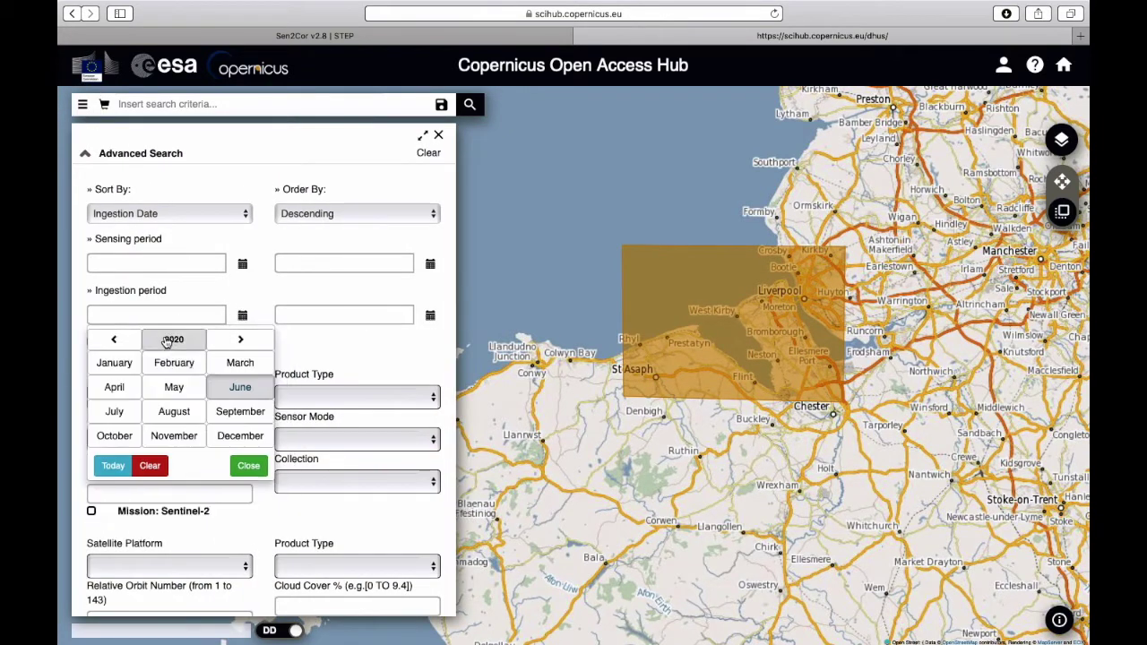
click(116, 362)
click(127, 375)
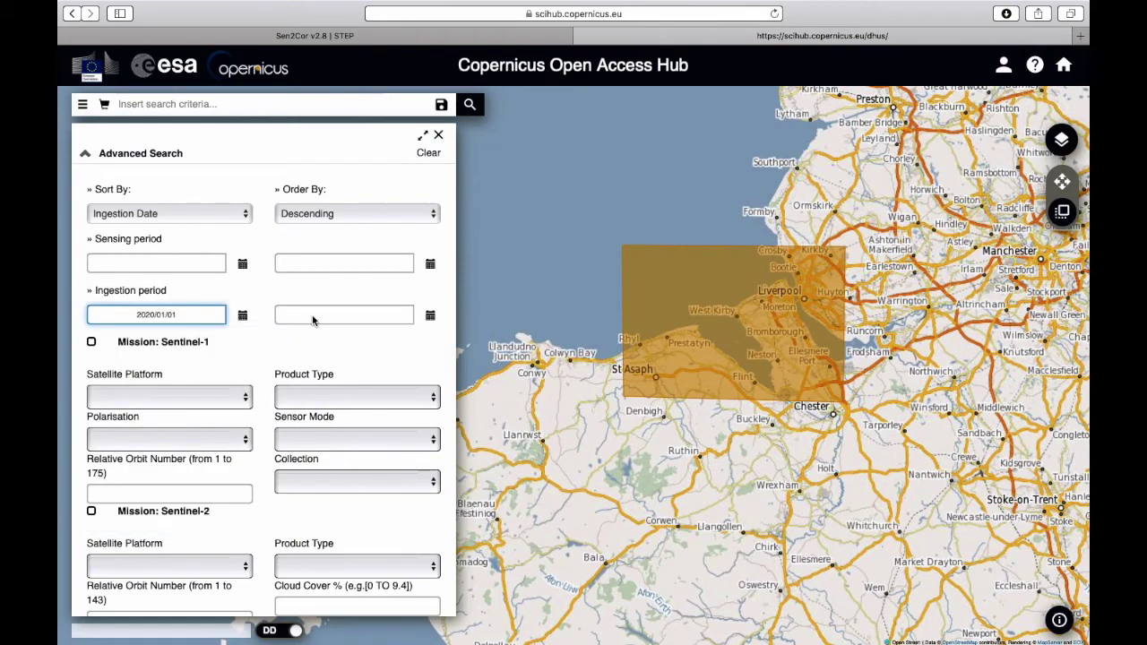
click(430, 315)
click(350, 386)
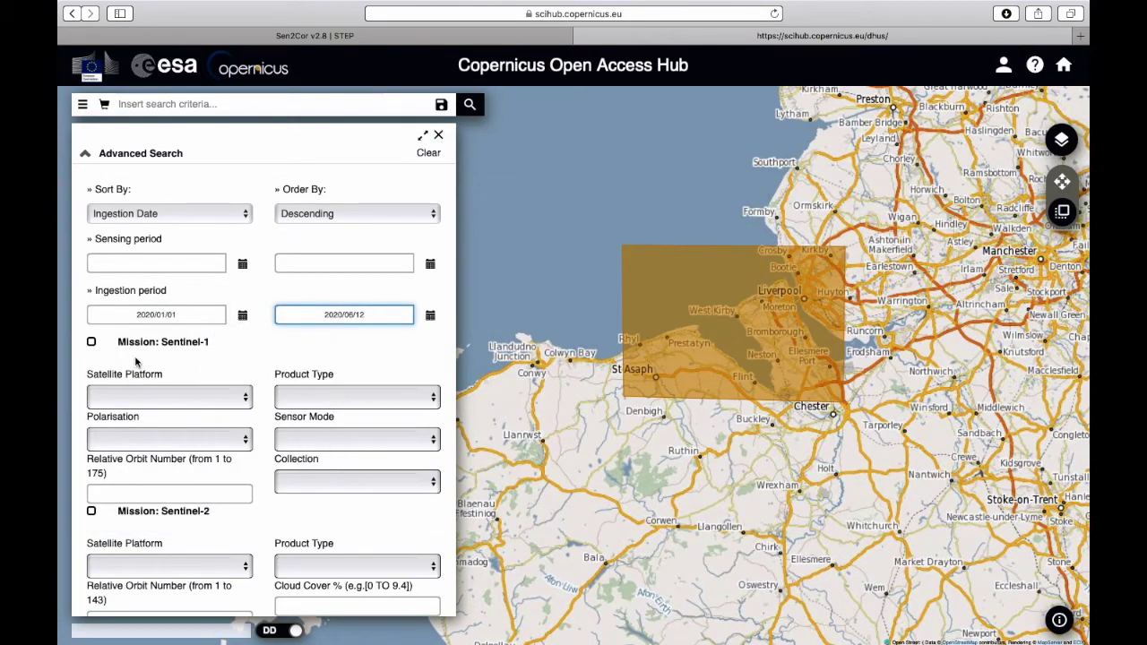
Step: Restrict to Sentinel-2 with cloud cover [0 TO 10] and run the search, returning 84 products
scroll(219, 375, down, 1)
click(90, 463)
scroll(268, 404, down, 3)
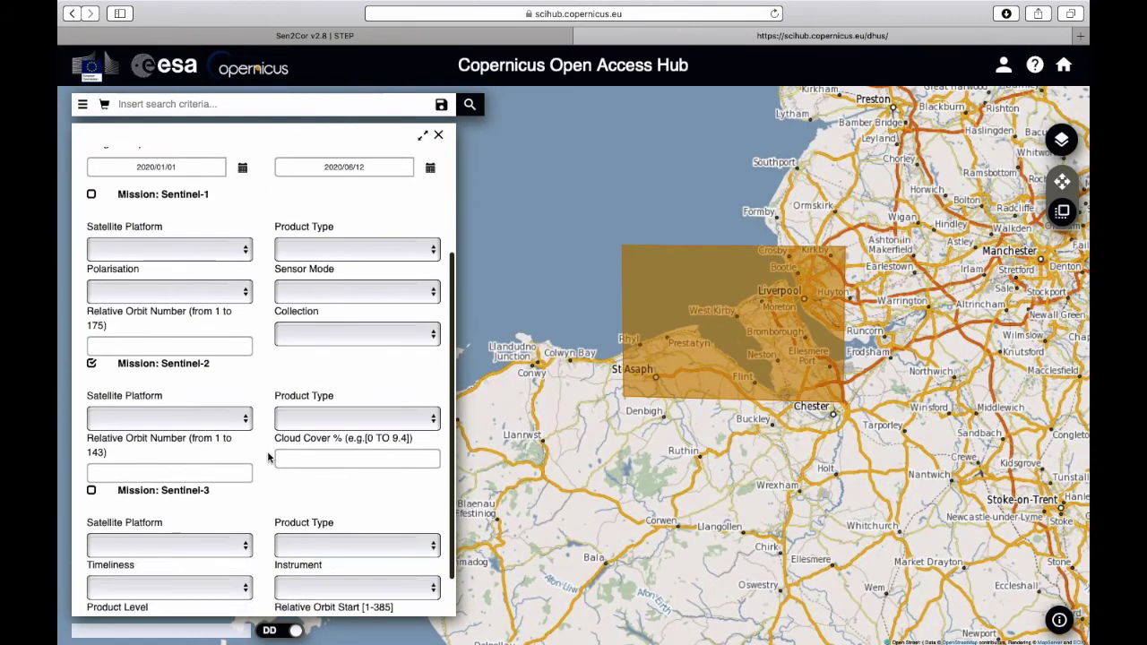
click(364, 408)
text([0)
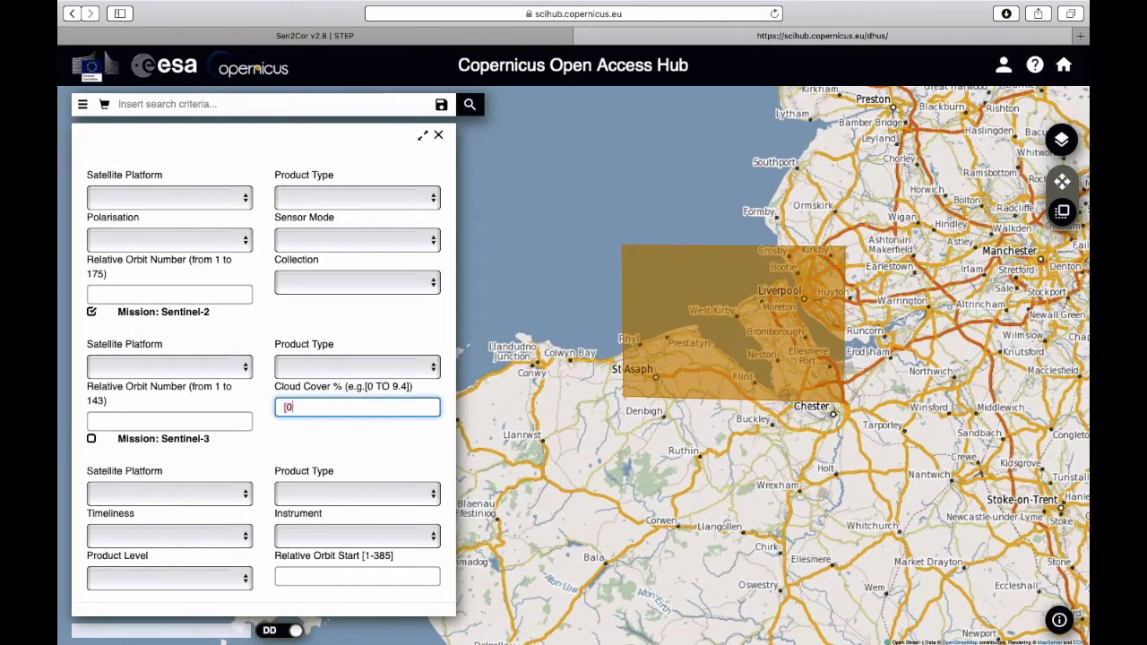
text( TO 10)
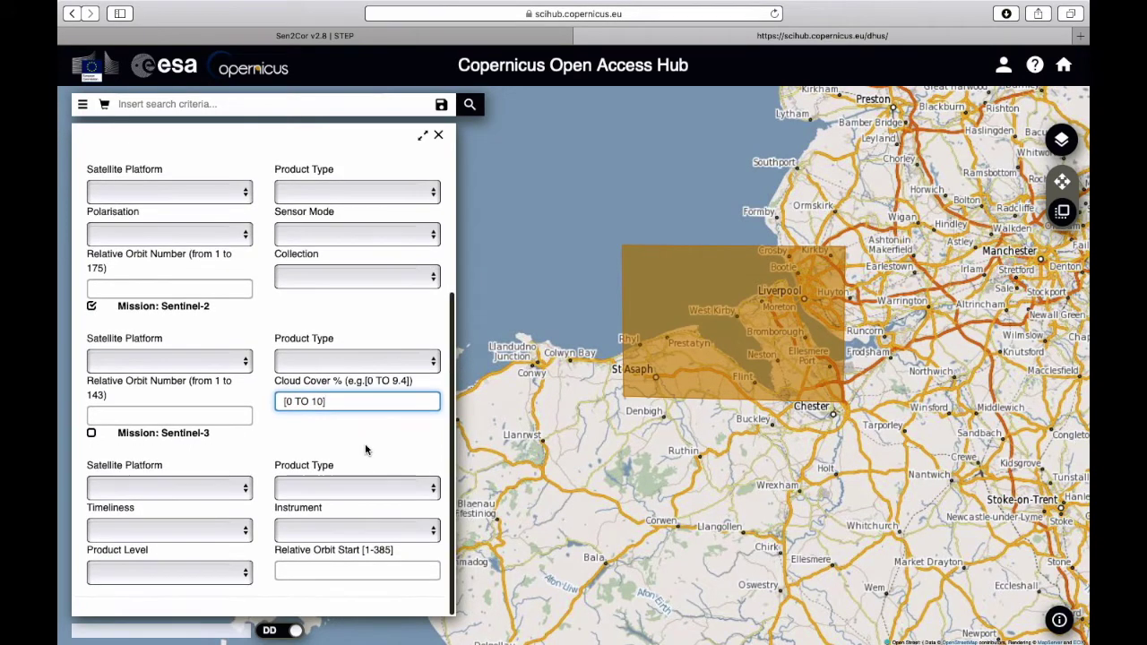
scroll(366, 448, up, 3)
scroll(365, 448, up, 2)
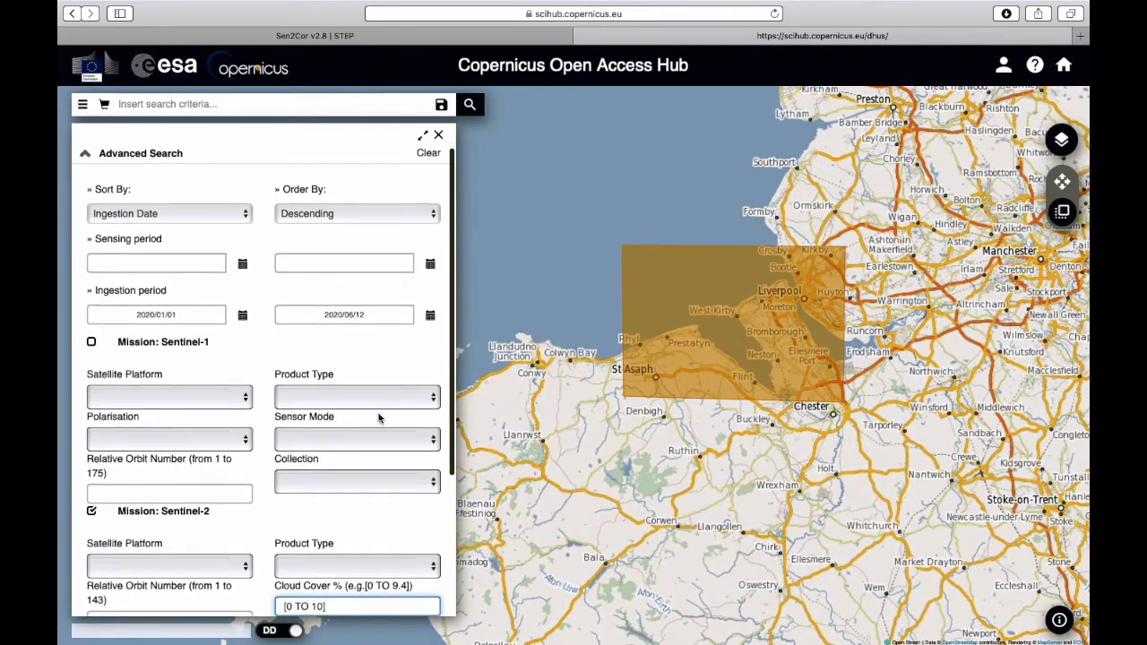
click(470, 105)
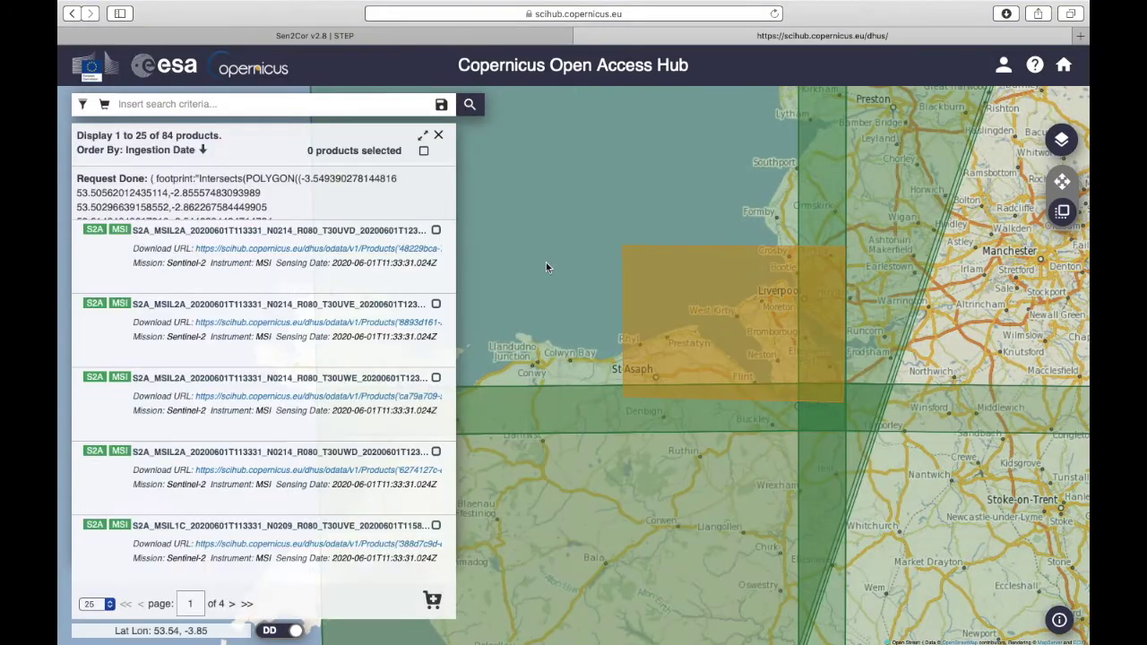
Step: Open the product details of the S2A_MSIL1C 20200529 T30UVE result
mouse_move(105, 333)
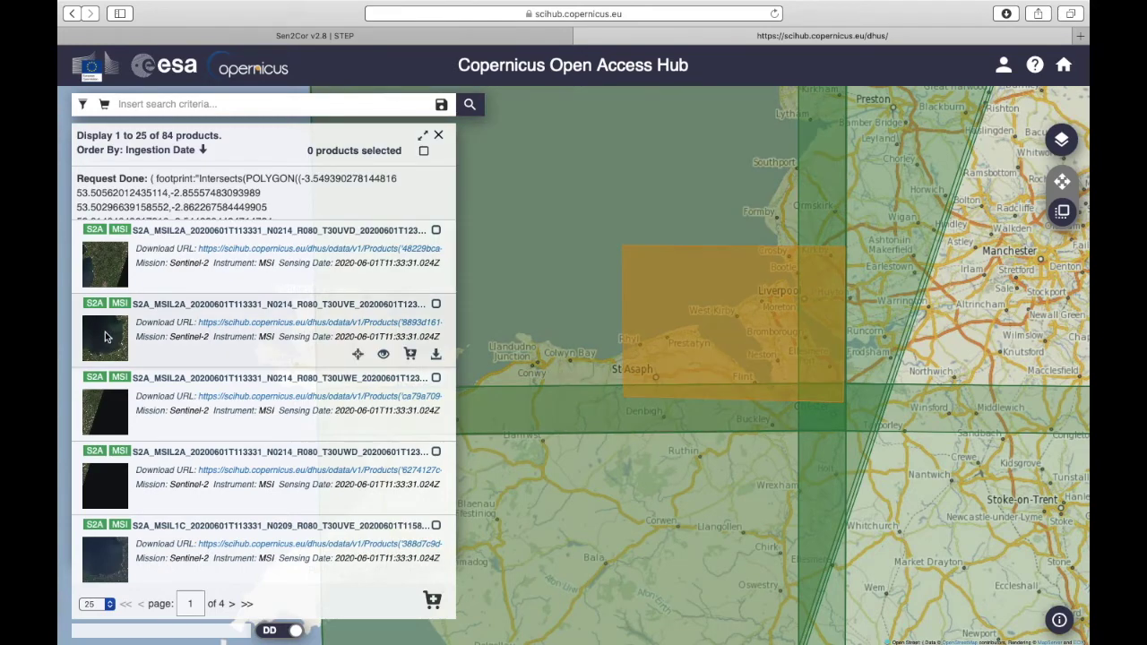
scroll(159, 353, down, 5)
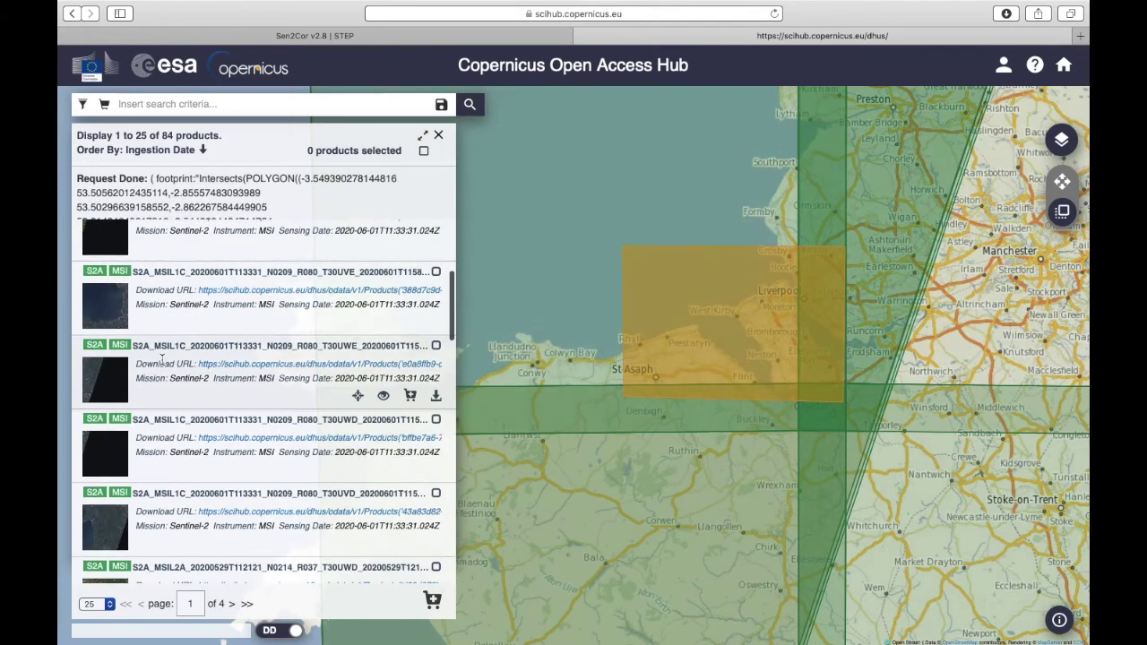
scroll(162, 358, down, 5)
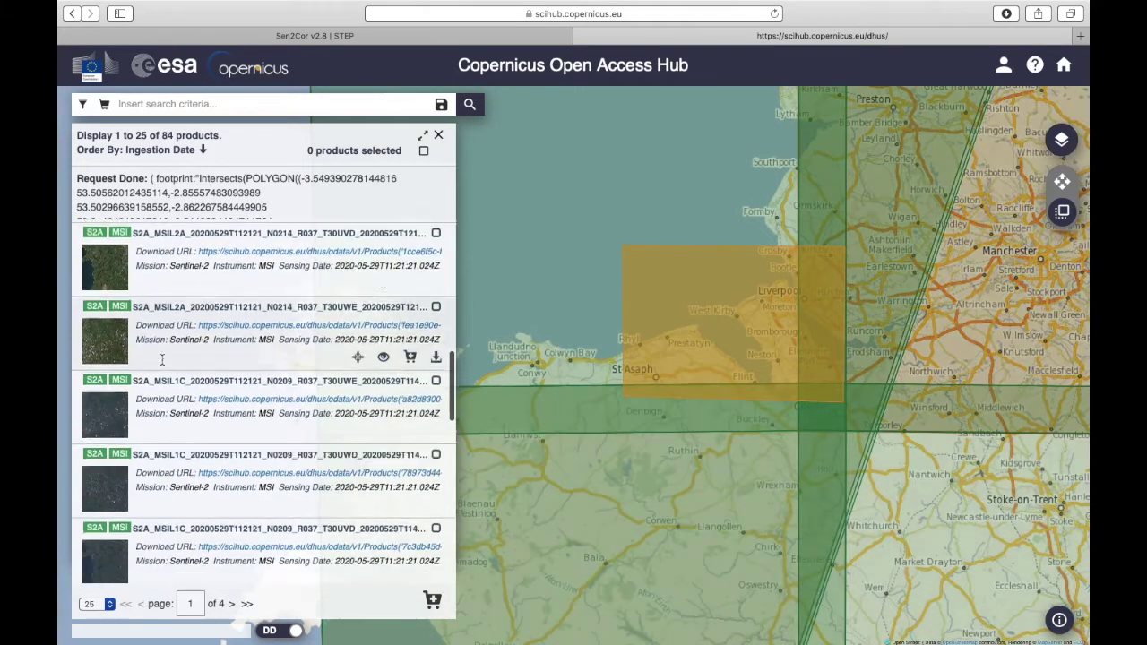
scroll(162, 362, down, 3)
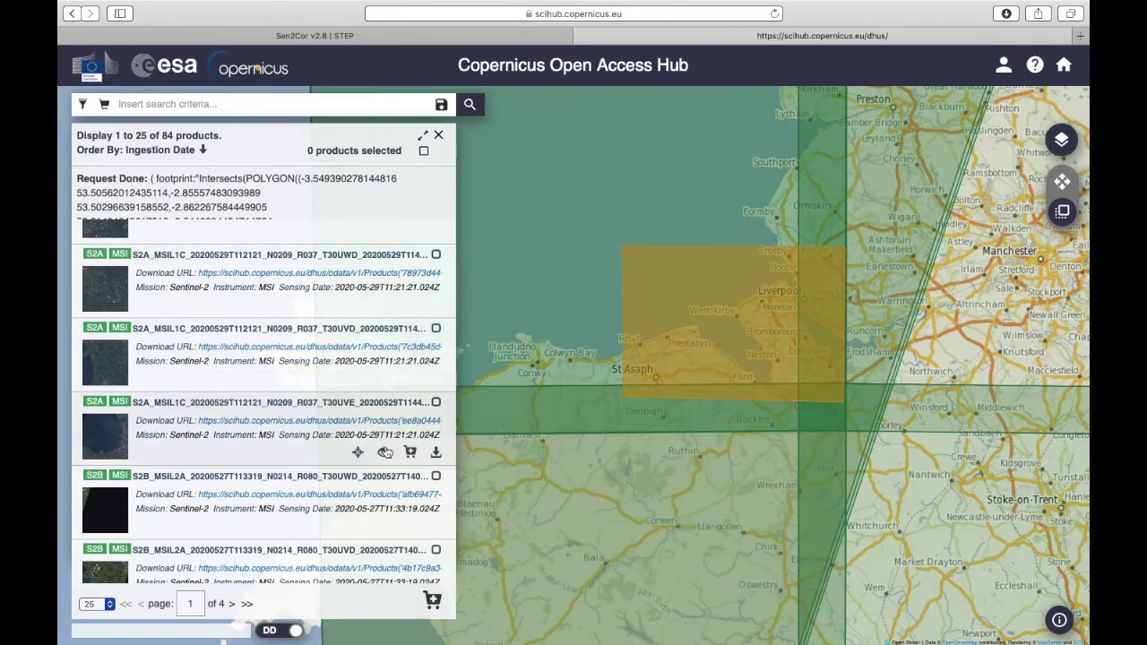
click(435, 404)
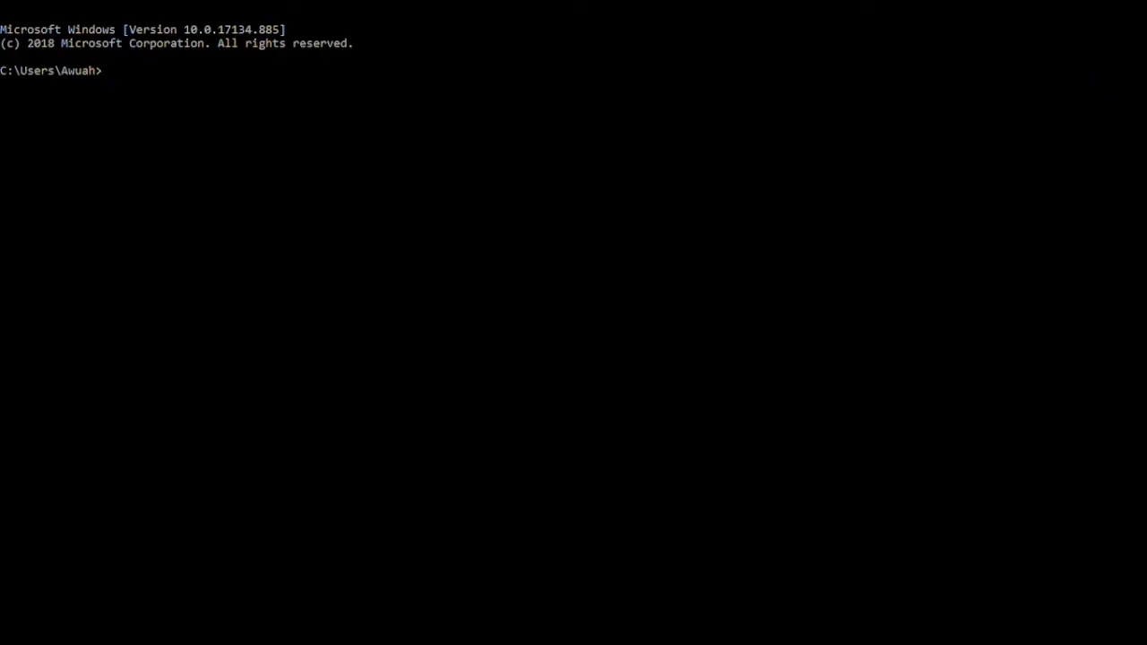
text(d:)
Step: Switch to drive D and list it, then move into D:\softwares and list its contents
key(BackSpace)
text(:)
key(Return)
text(dir)
key(Return)
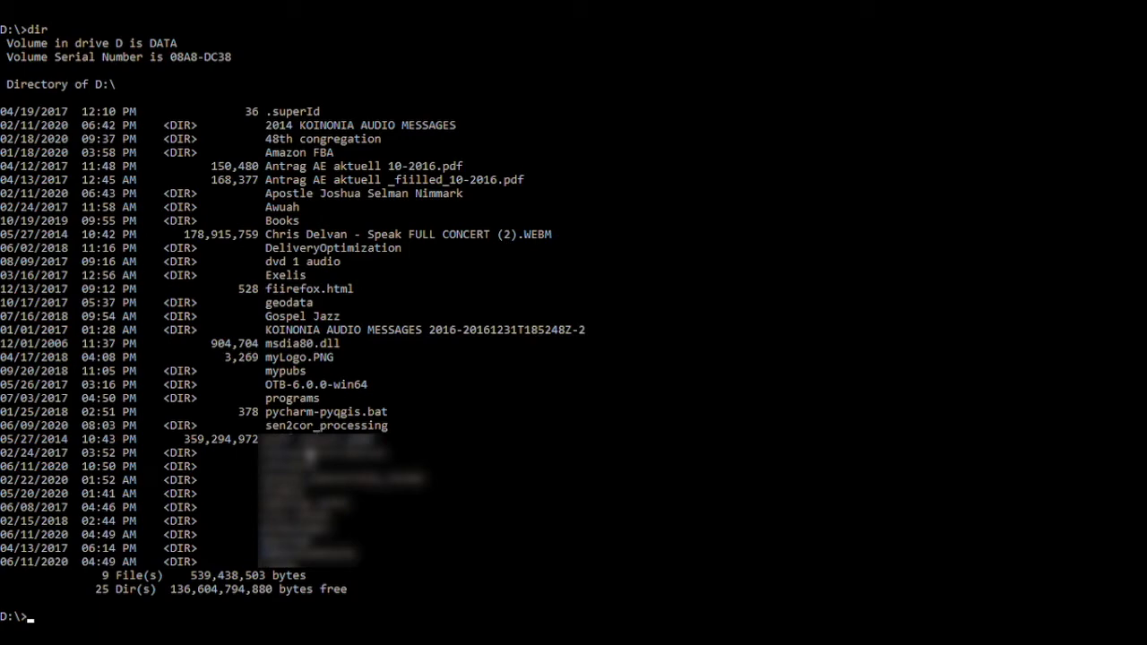
text(cd softwares)
key(Return)
text(dir)
key(Return)
Step: Copy the Sen2Cor-02.08.00-win64 folder name, cd into that folder and list its contents
scroll(304, 462, down, 1)
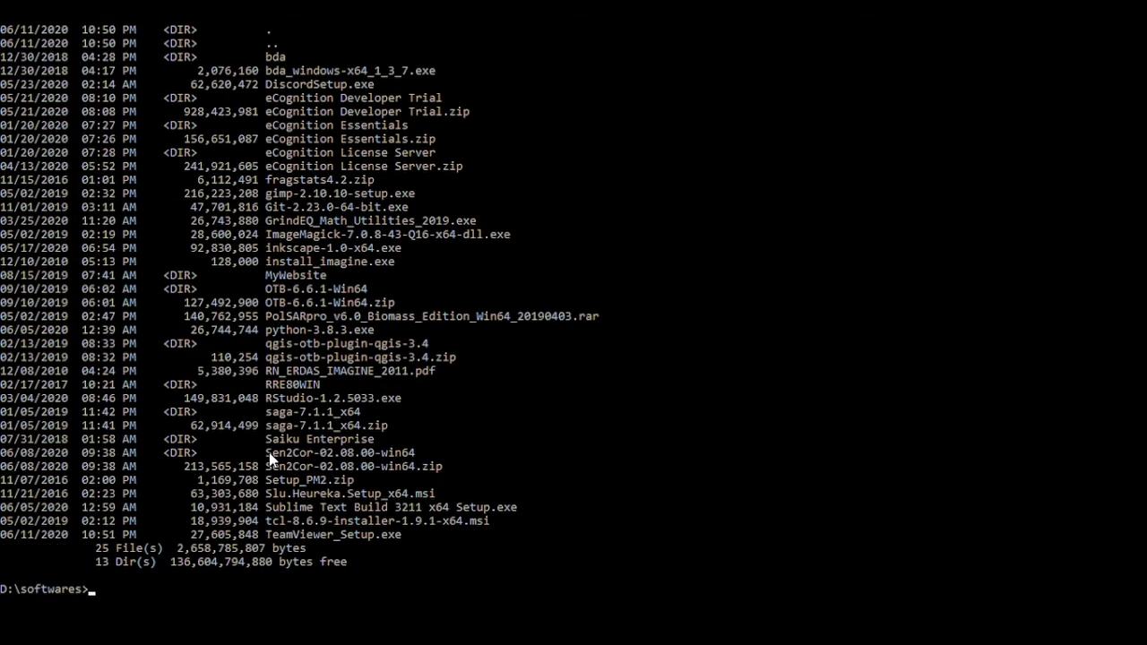
drag(267, 455, 414, 454)
key(super+c)
right_click(411, 455)
text(cd)
right_click(185, 595)
key(Return)
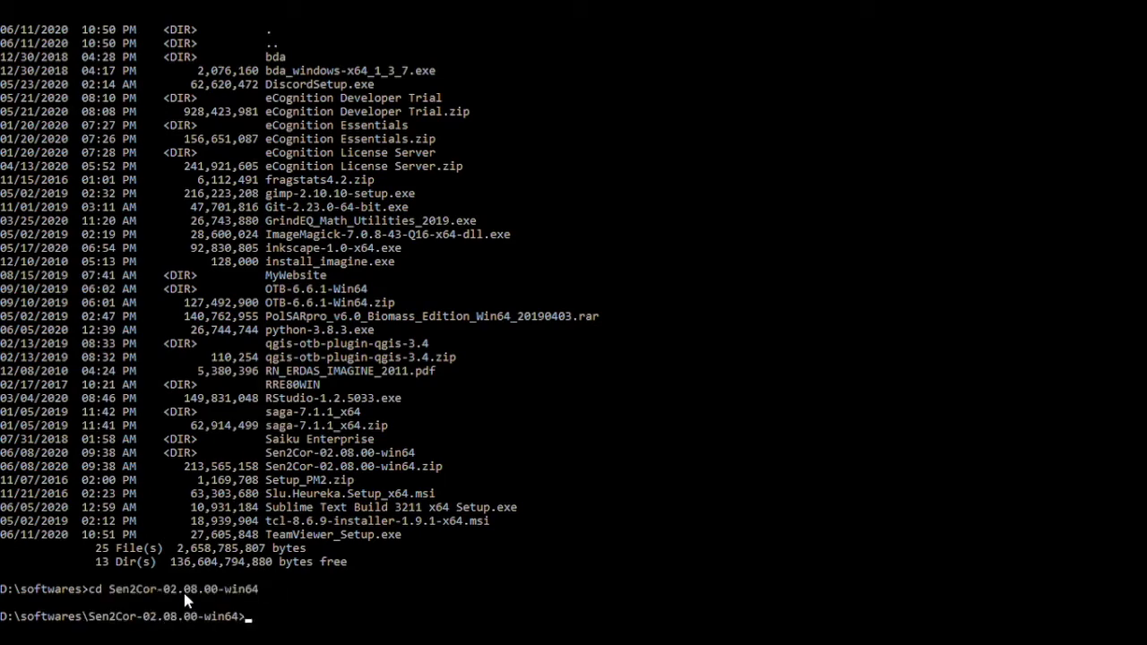
text(dir)
key(Return)
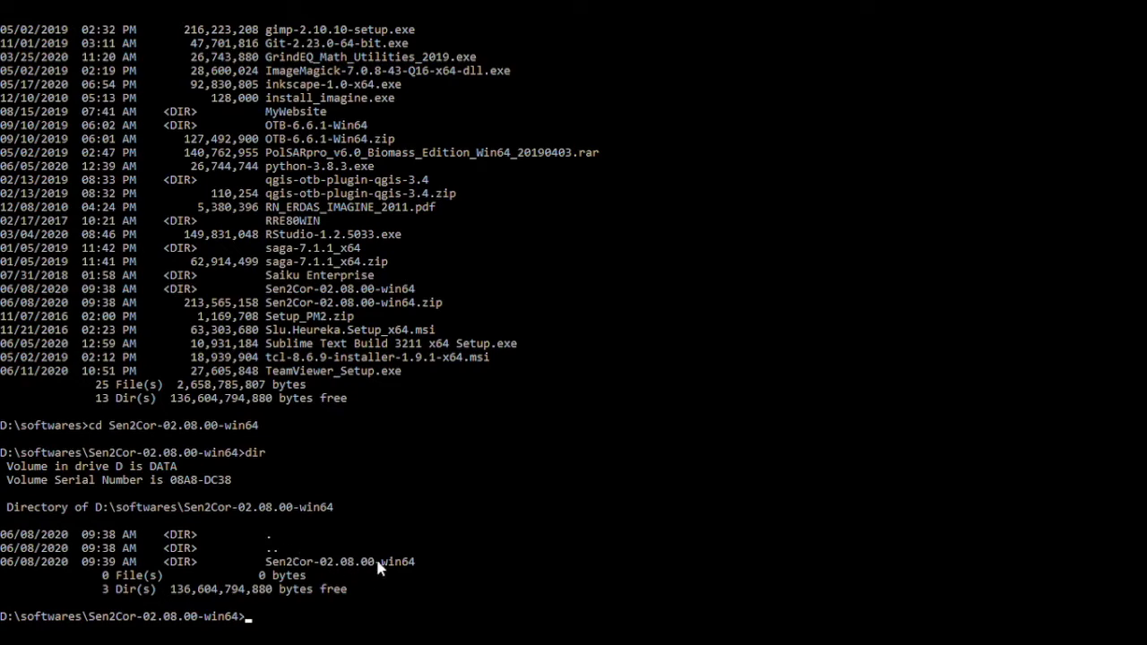
Step: Enter the inner Sen2Cor-02.08.00-win64 folder, list its files and copy the name L2A_Process.bat
text(cd)
key(Tab)
key(Return)
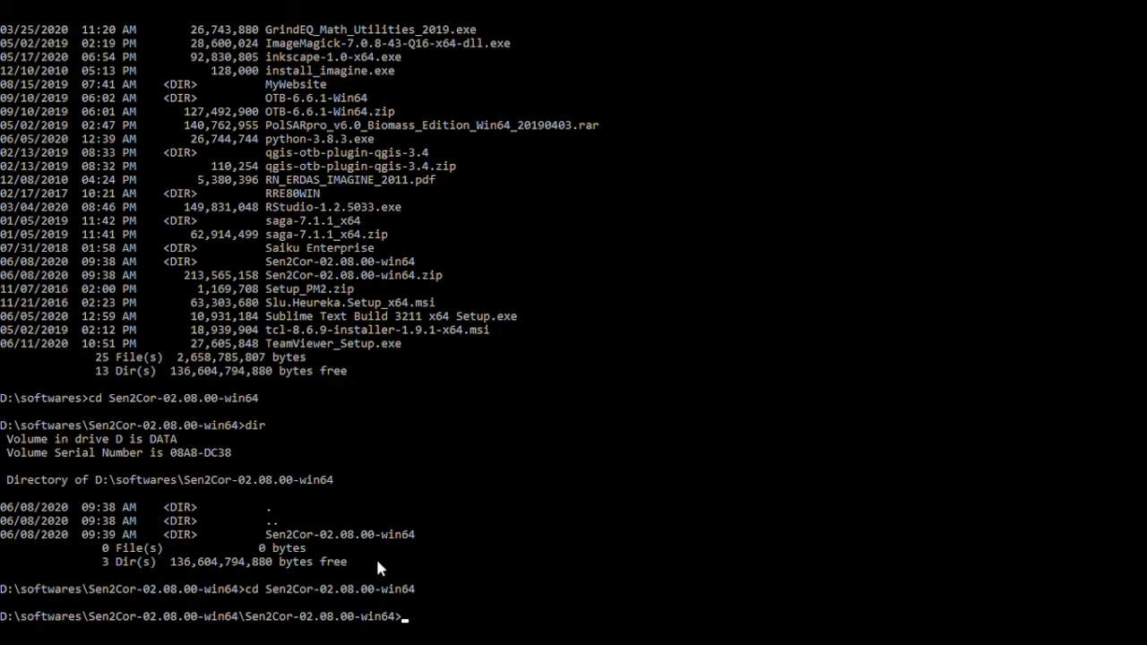
scroll(377, 568, down, 4)
text(d)
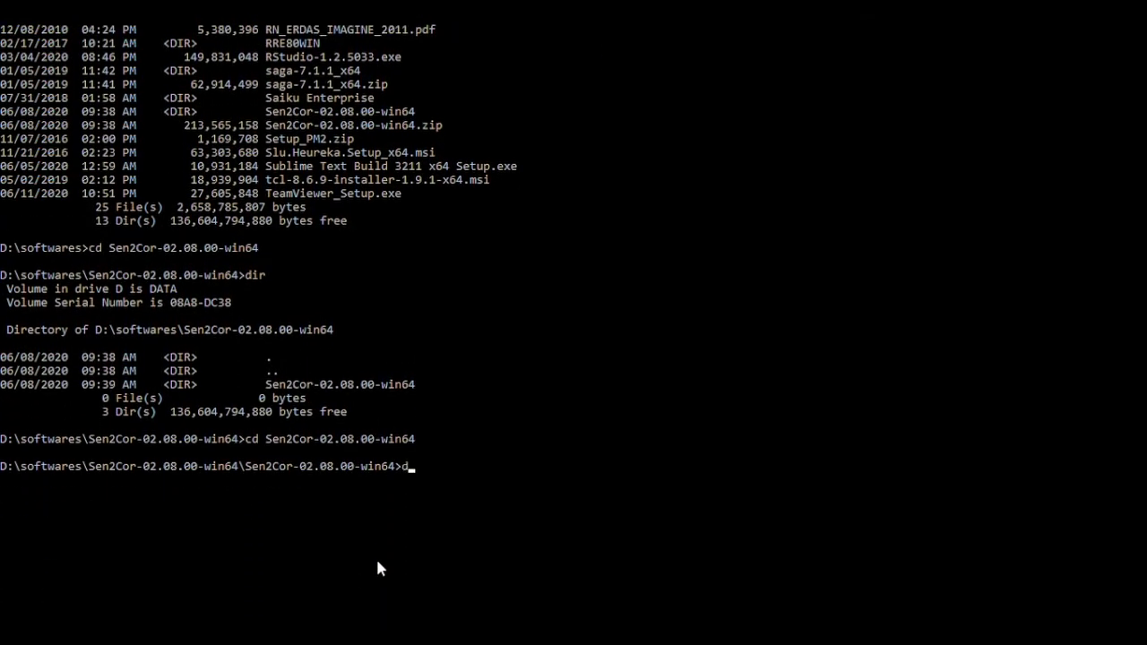
text(ir)
key(Return)
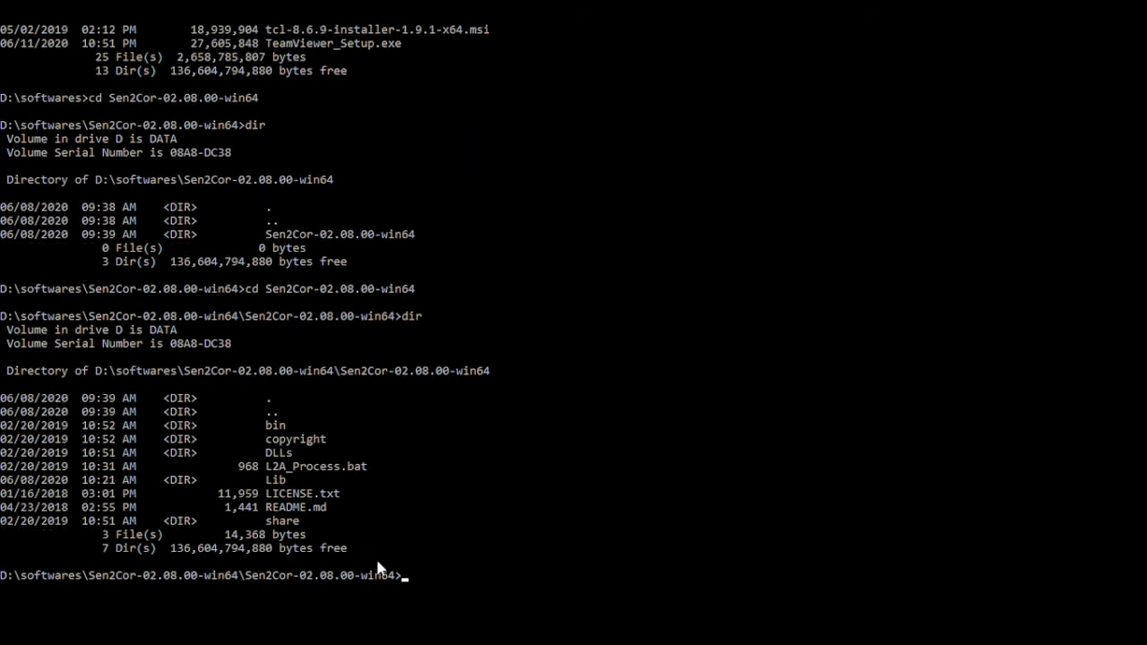
scroll(378, 568, down, 2)
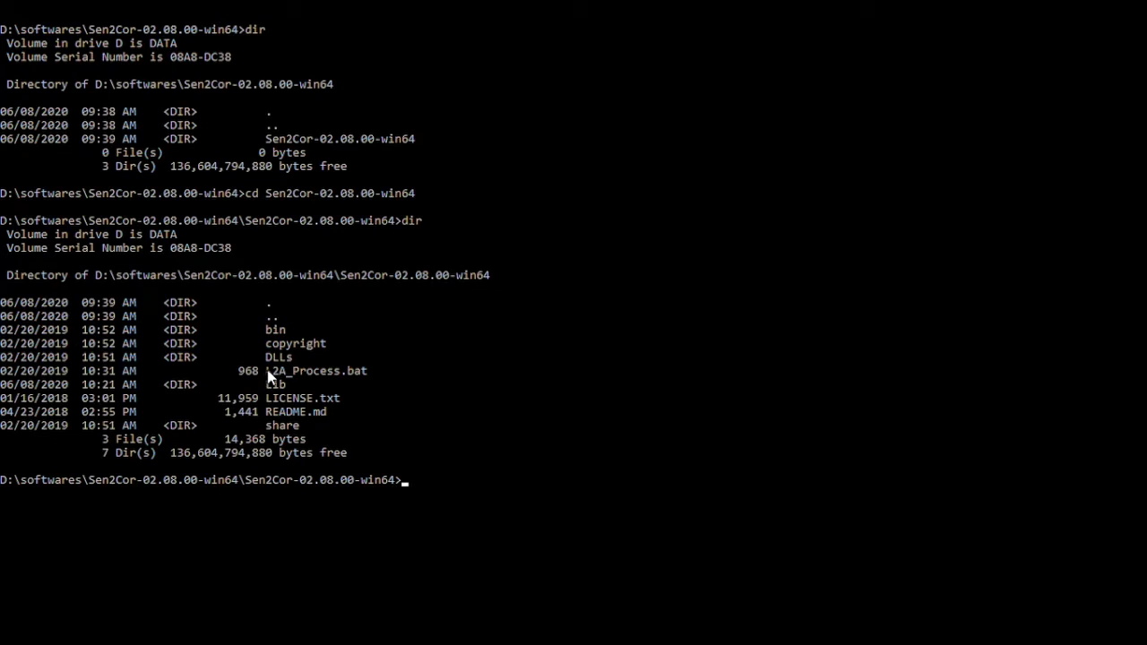
drag(266, 371, 361, 370)
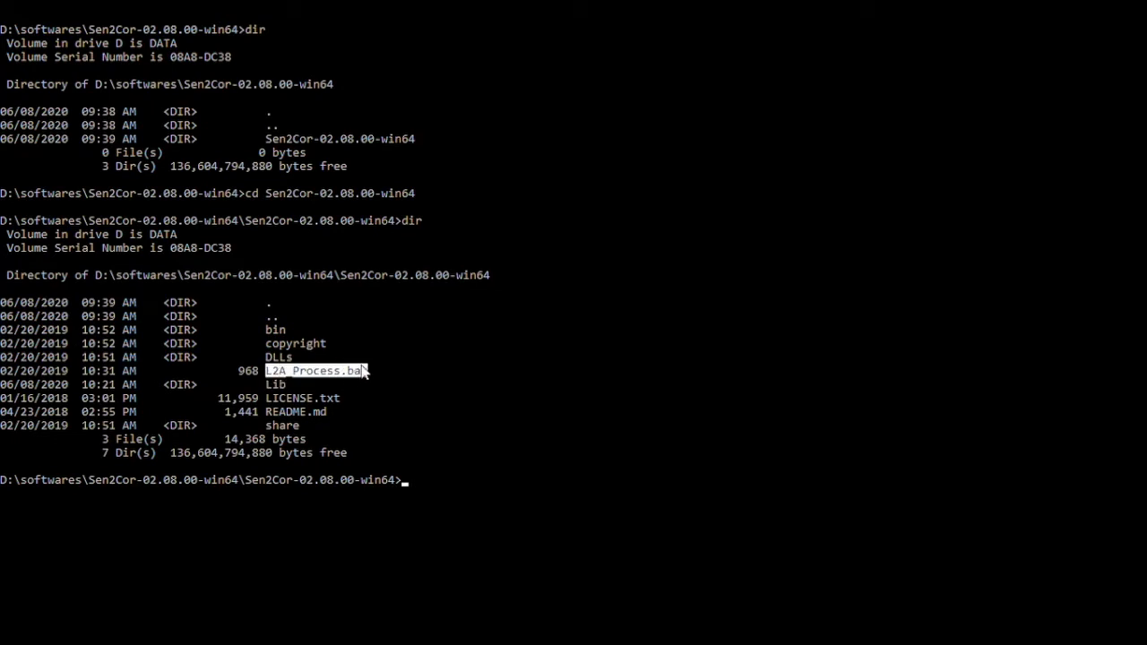
right_click(363, 371)
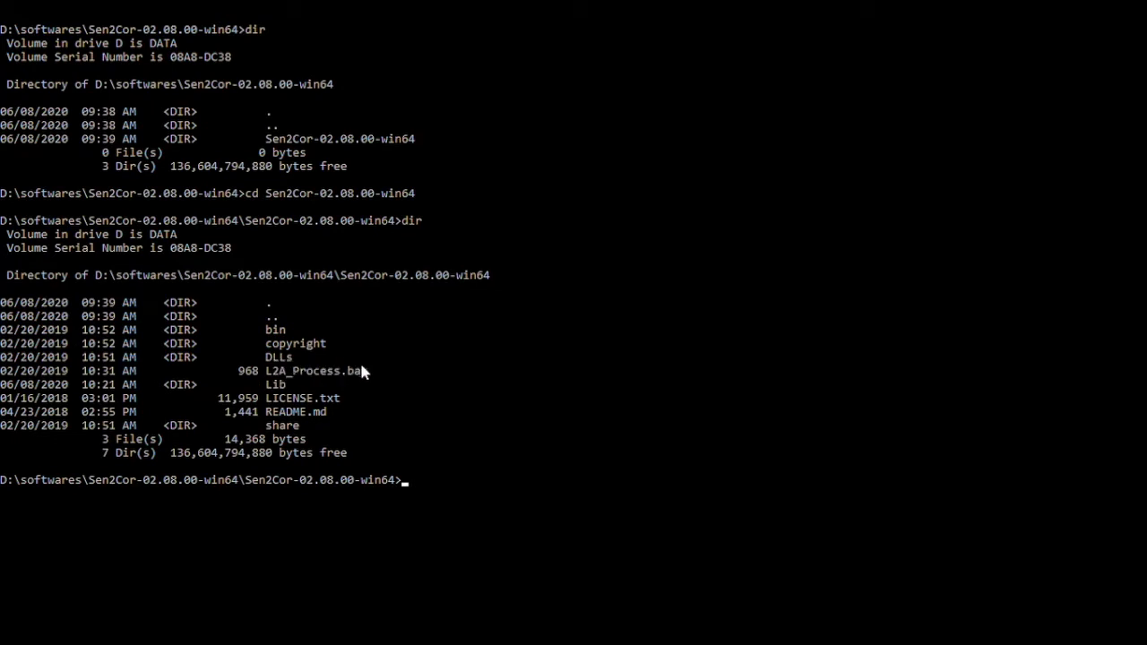
Step: Run L2A_Process.bat on the D:\sen2cor_processing MSIL1C SAFE product until it terminates successfully
right_click(421, 483)
right_click(527, 480)
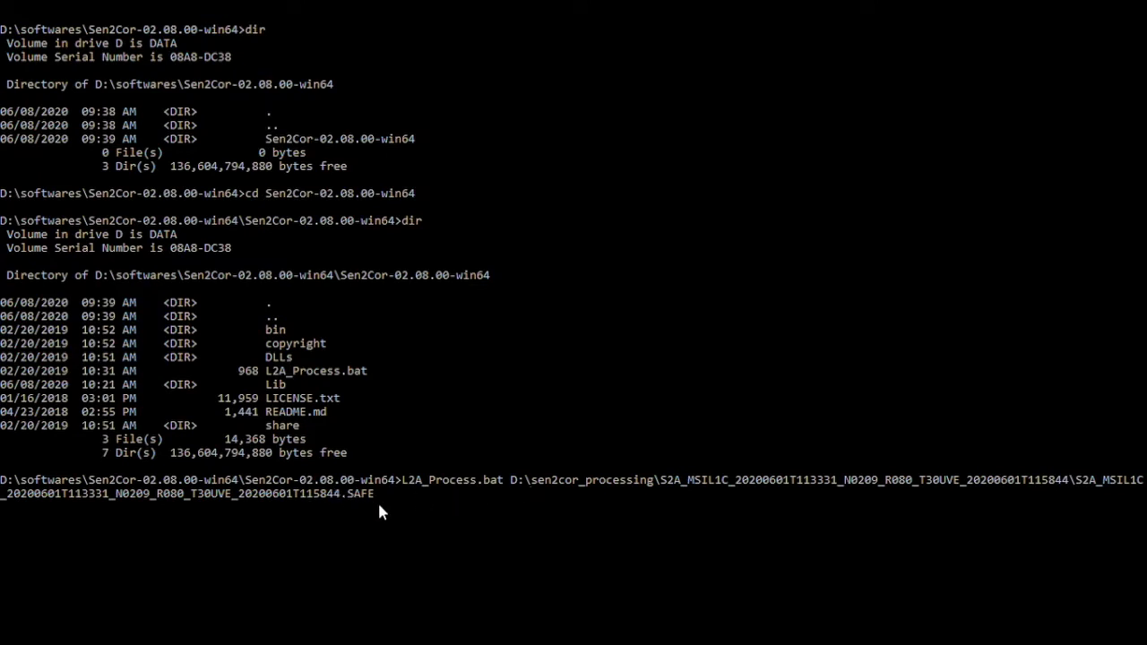
key(Return)
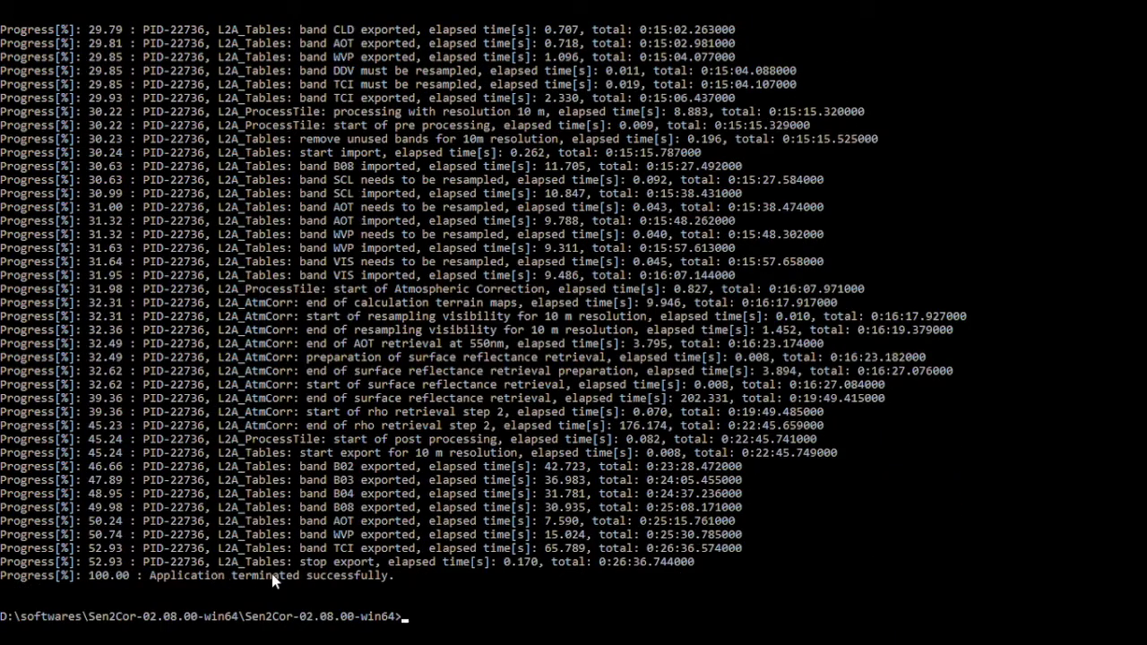
drag(150, 578, 395, 580)
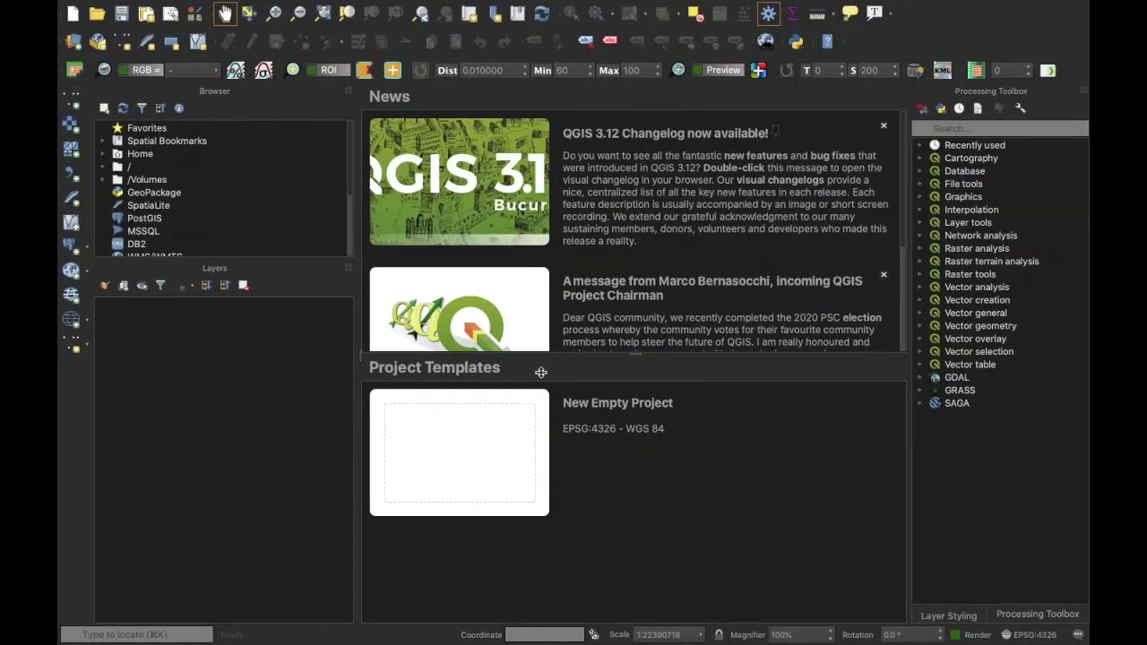
Step: Start a new empty project and browse the Desktop for a raster file via Data Source Manager
click(502, 450)
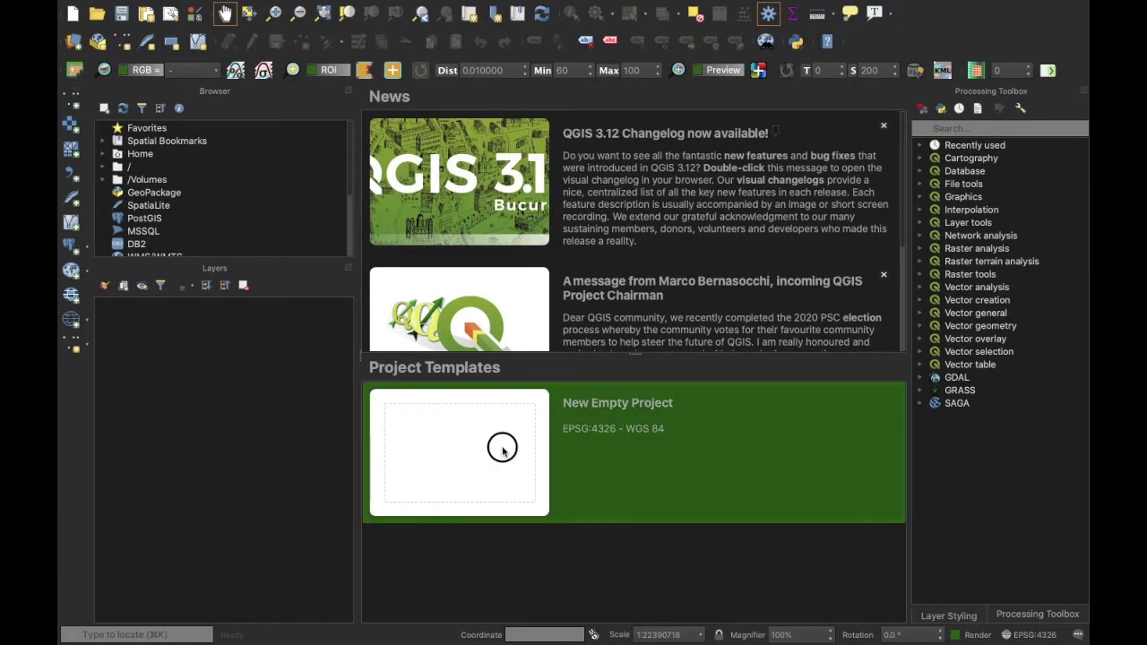
double_click(502, 450)
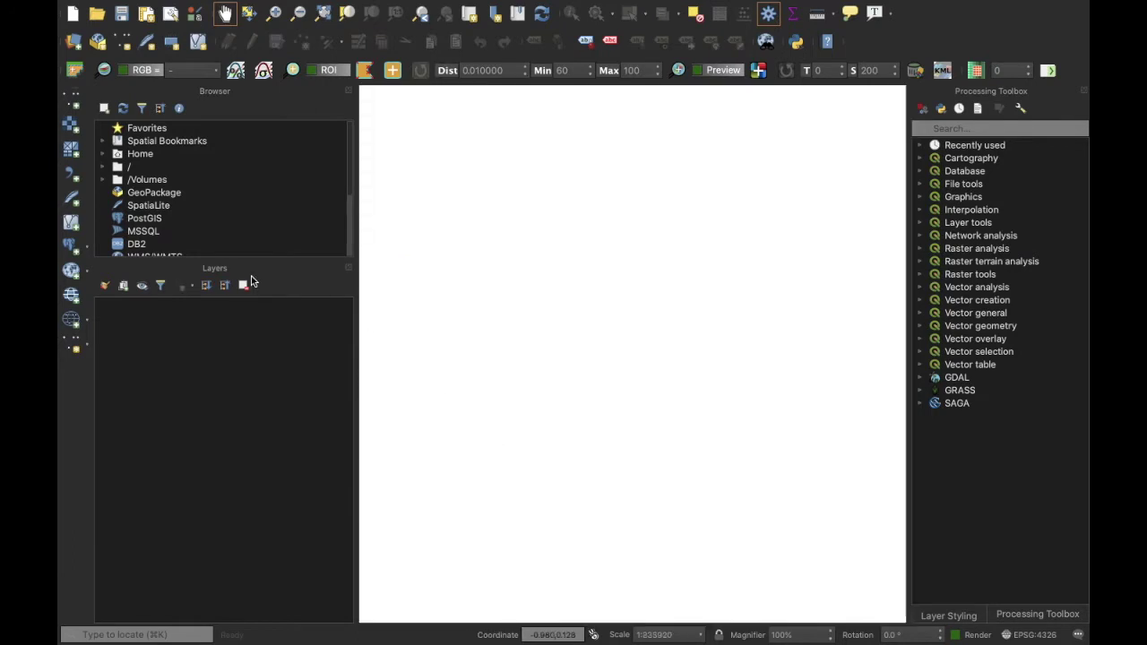
click(71, 125)
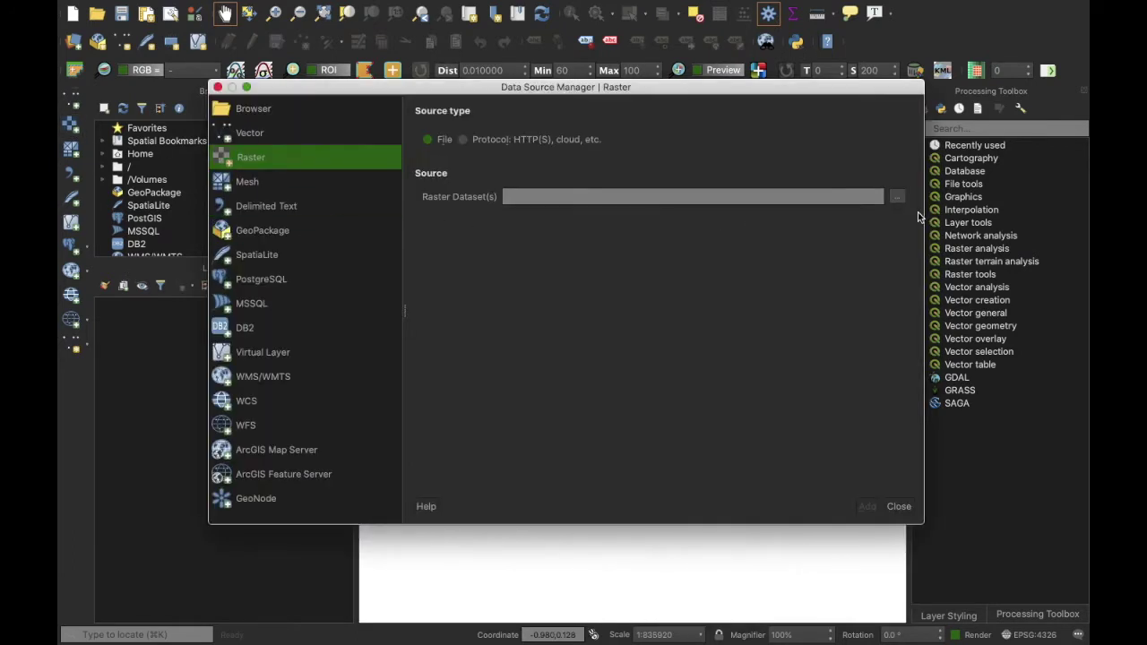
click(898, 198)
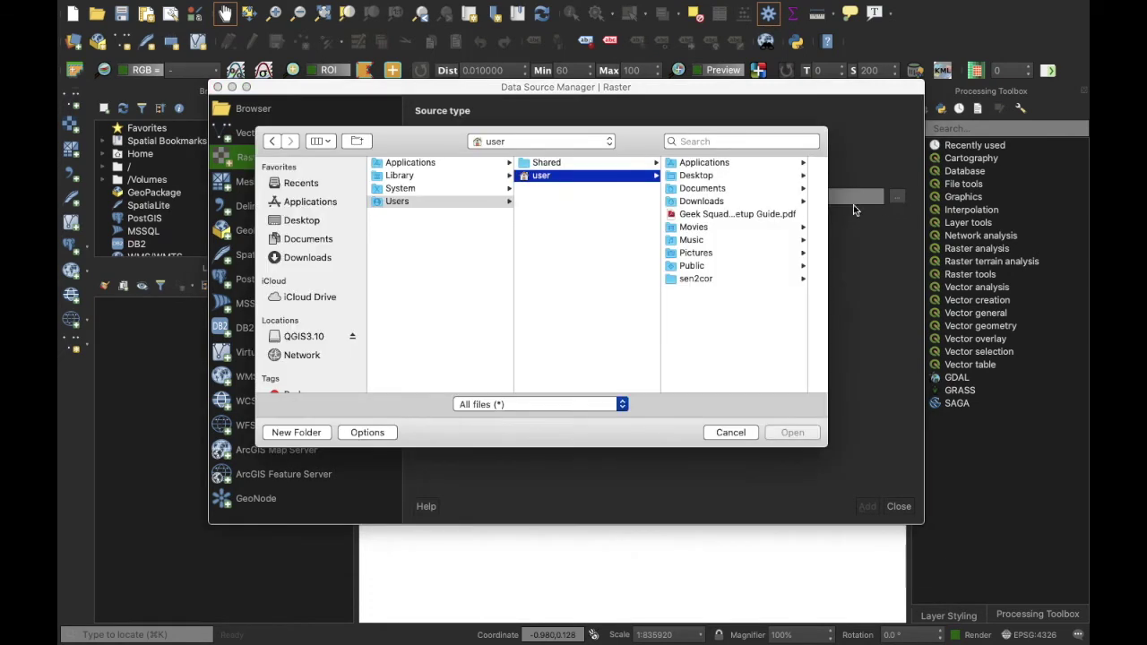
click(302, 221)
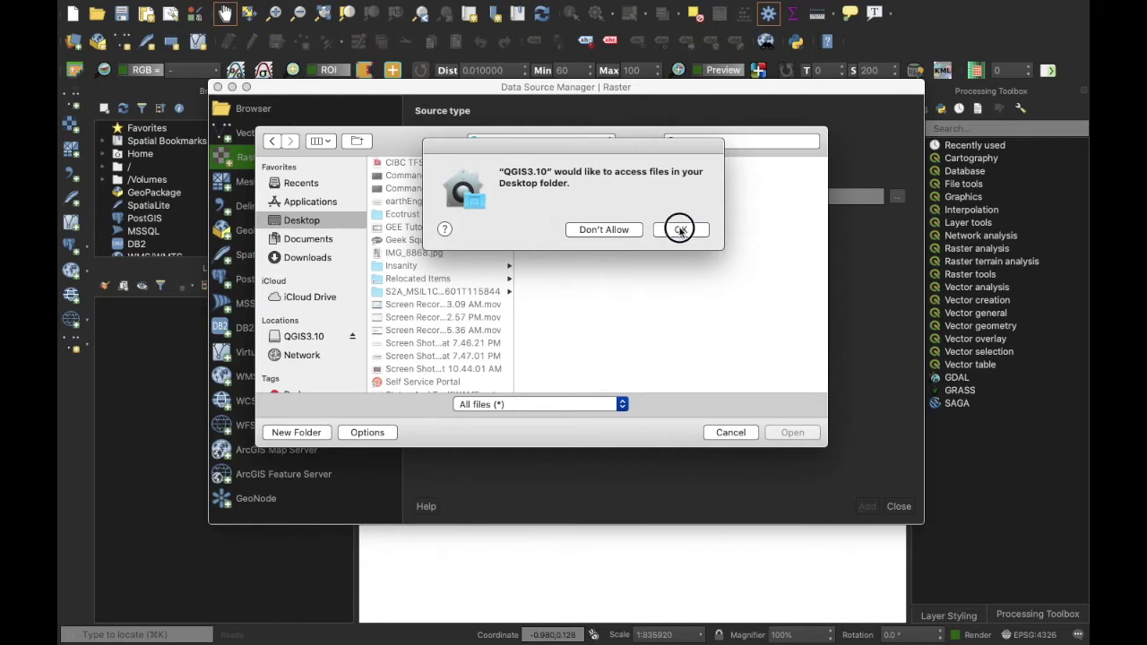
click(681, 230)
scroll(463, 278, down, 2)
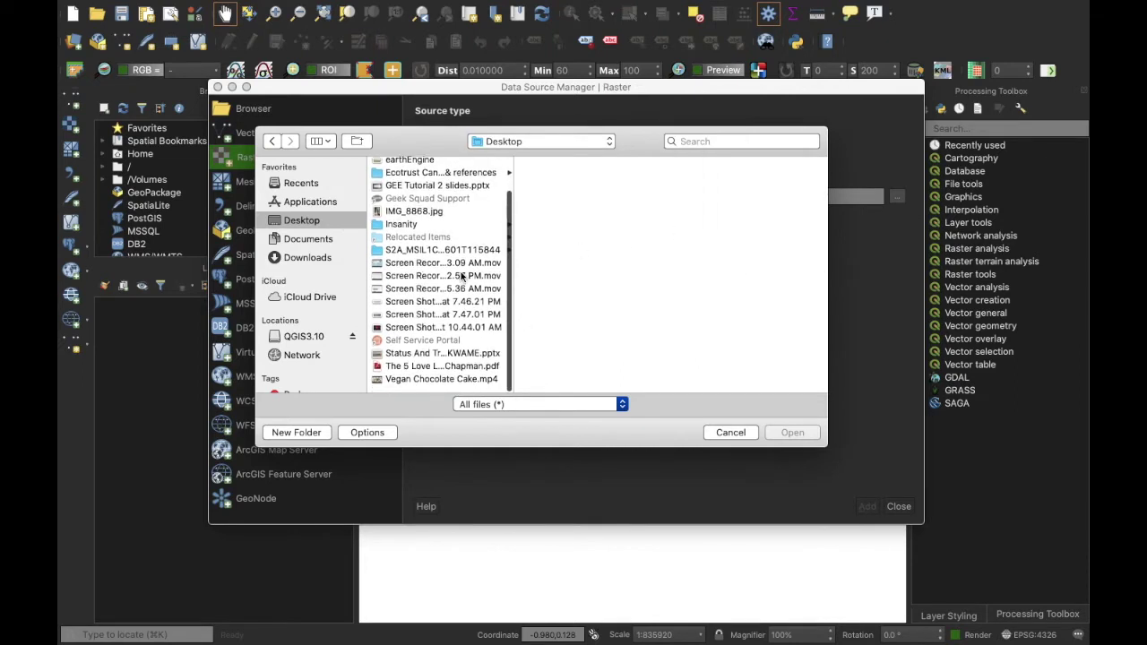
scroll(462, 278, up, 3)
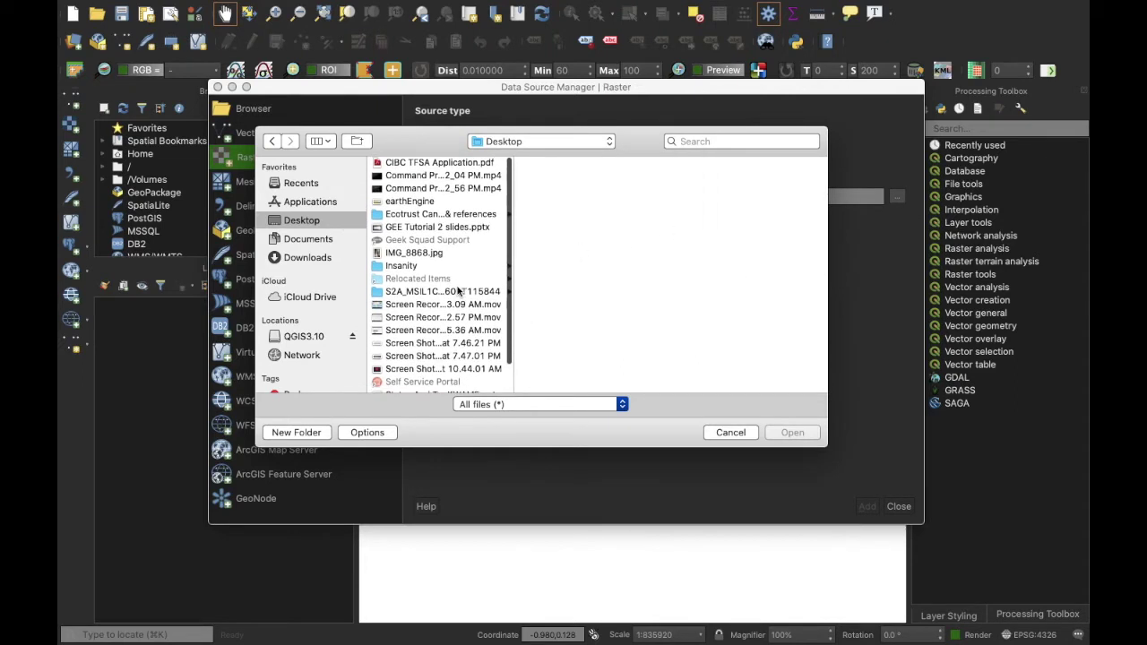
Step: Navigate into the MSIL1C SAFE product's GRANULE tile IMG_DATA folder
click(457, 291)
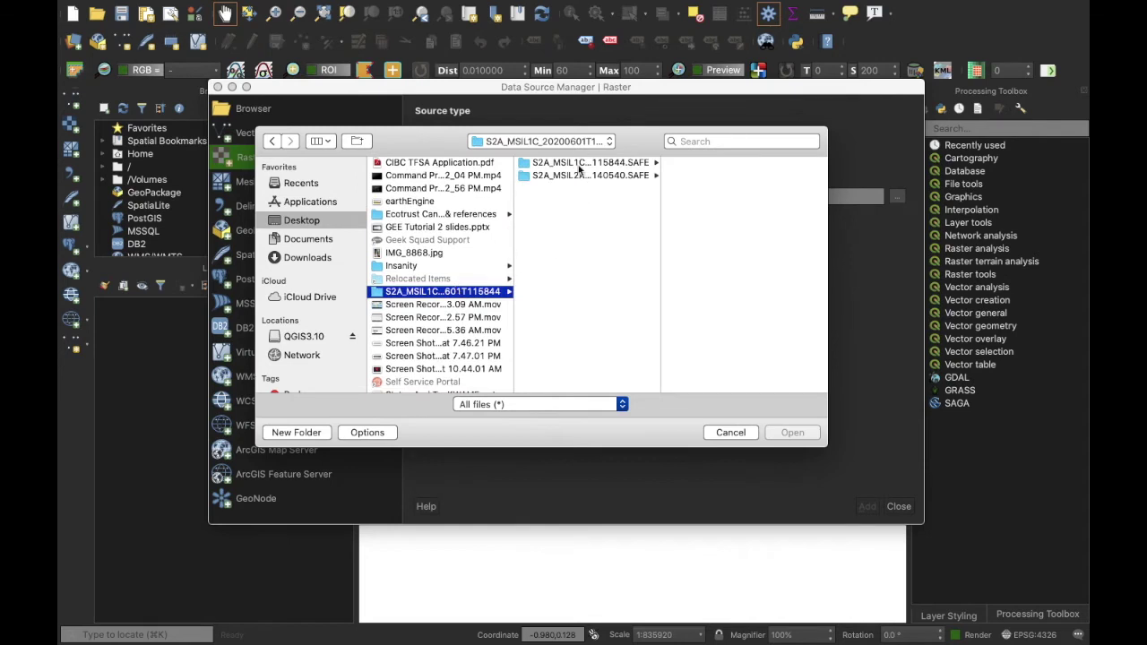
click(580, 164)
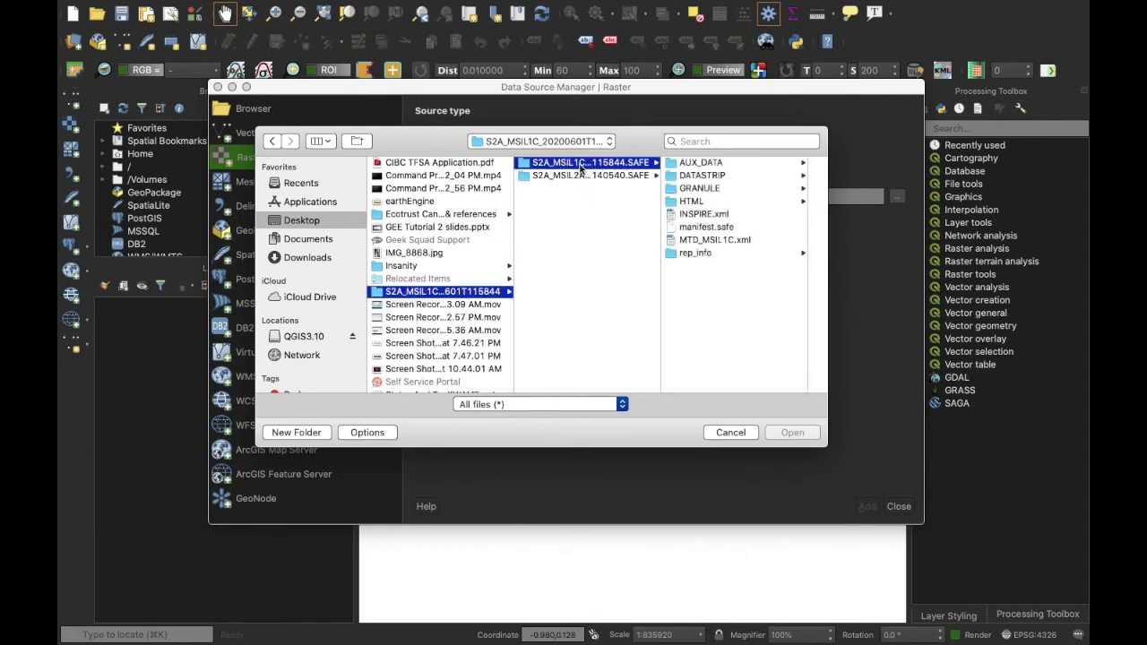
click(720, 188)
click(728, 165)
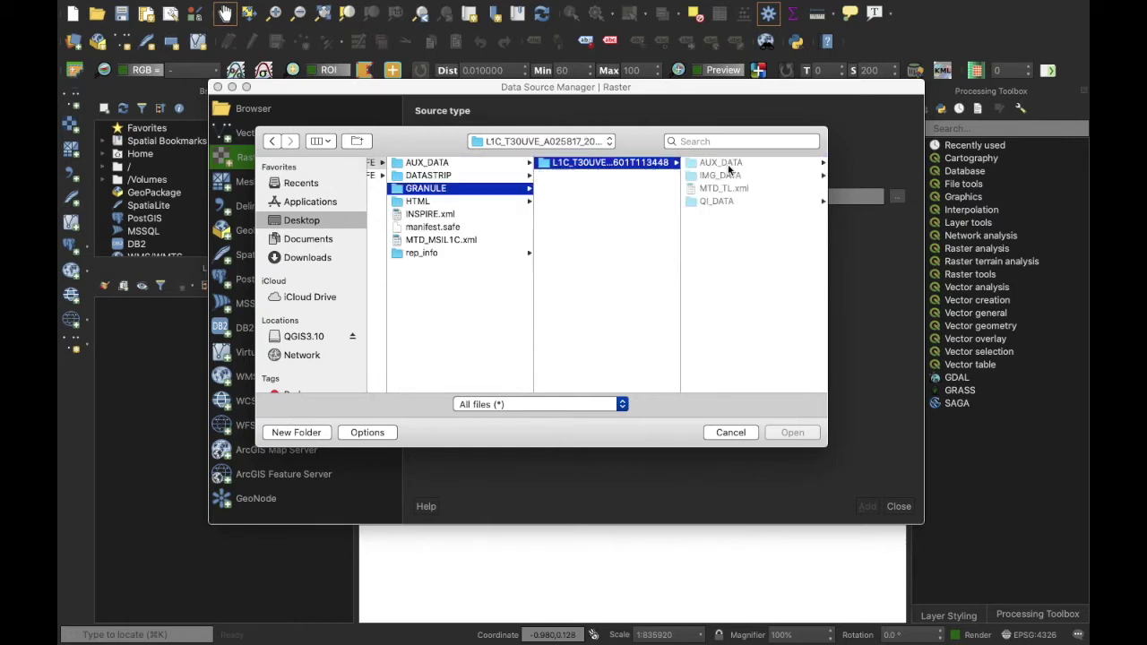
click(731, 175)
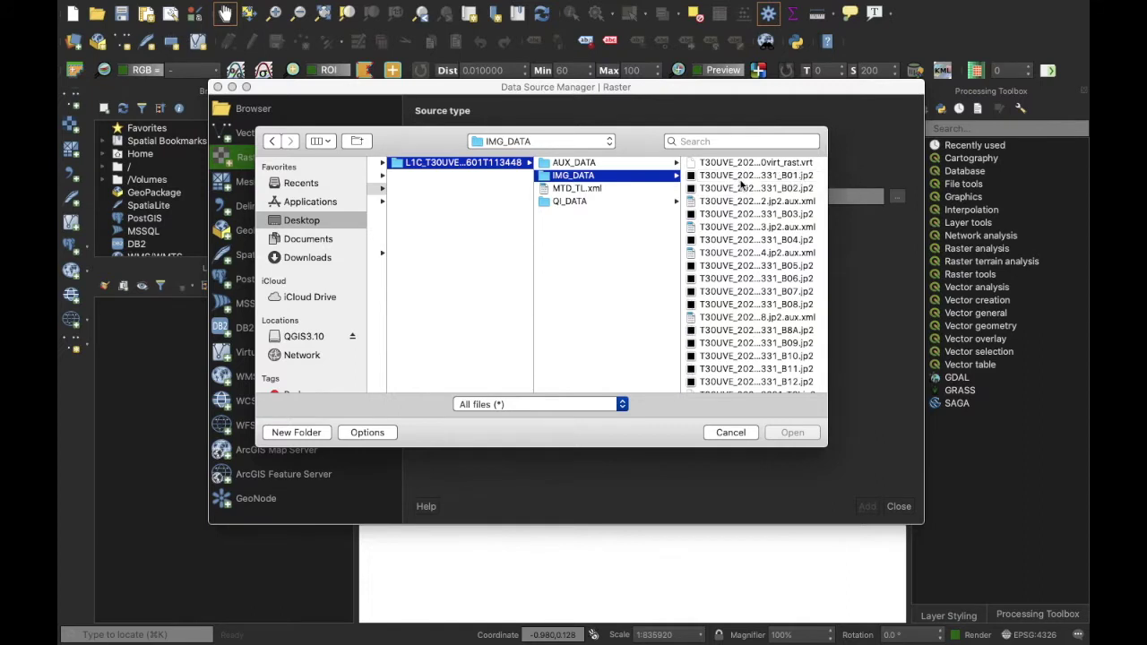
Step: Add bands B02, B03, B04 and B08 as four raster layers and close the manager
click(738, 189)
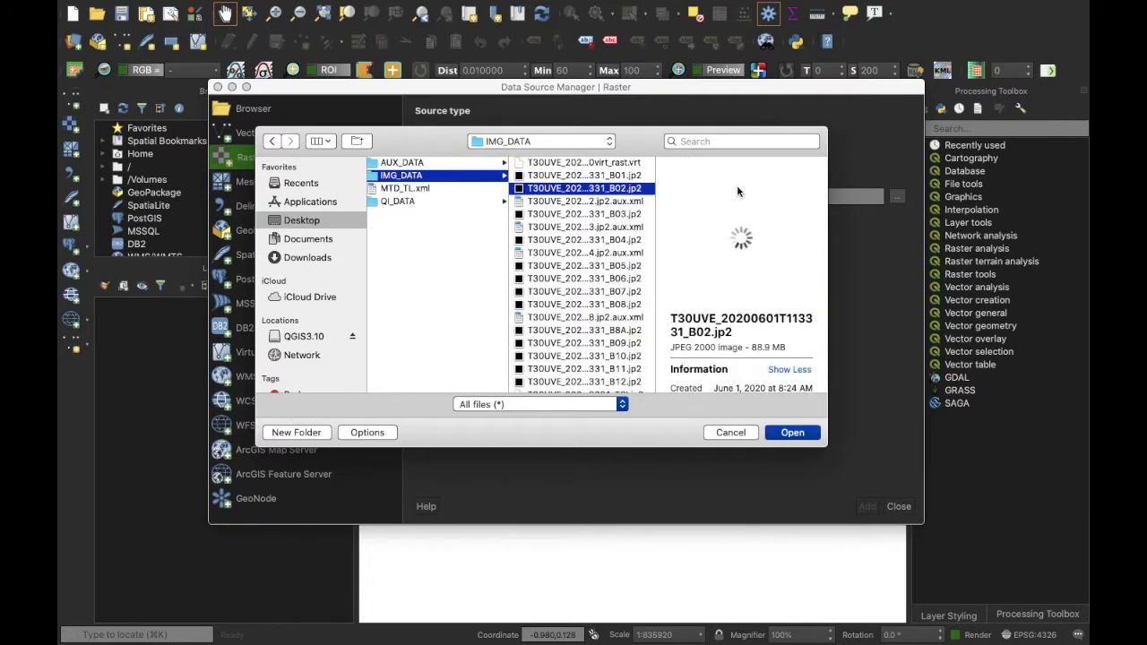
super+click(606, 216)
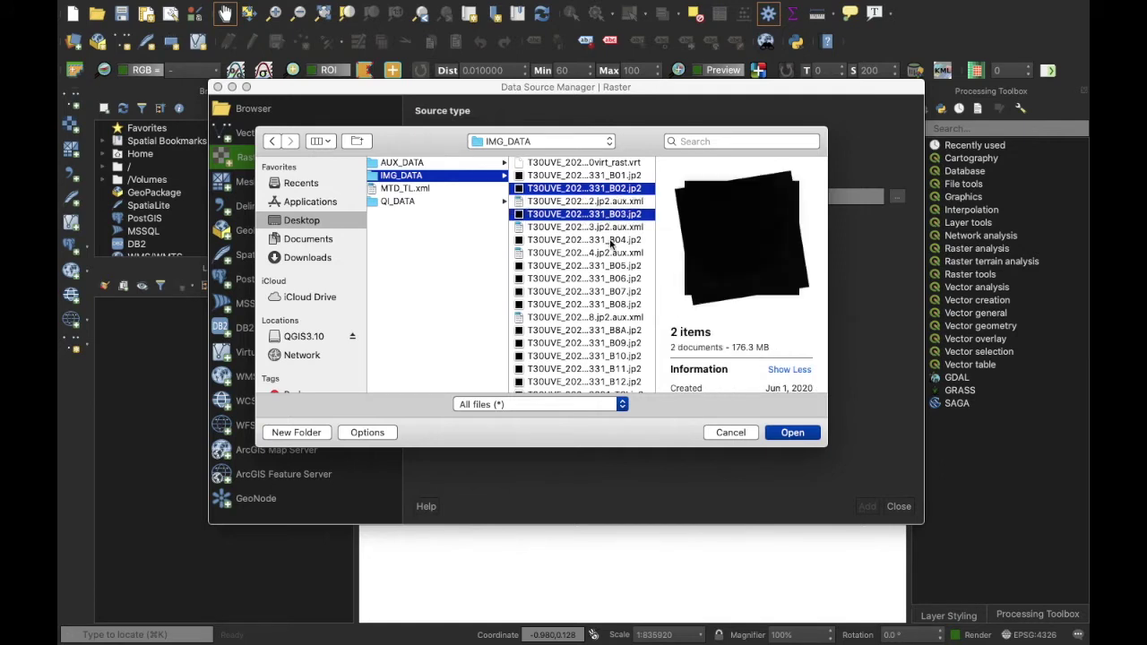
super+click(612, 240)
super+click(618, 304)
click(791, 432)
click(866, 507)
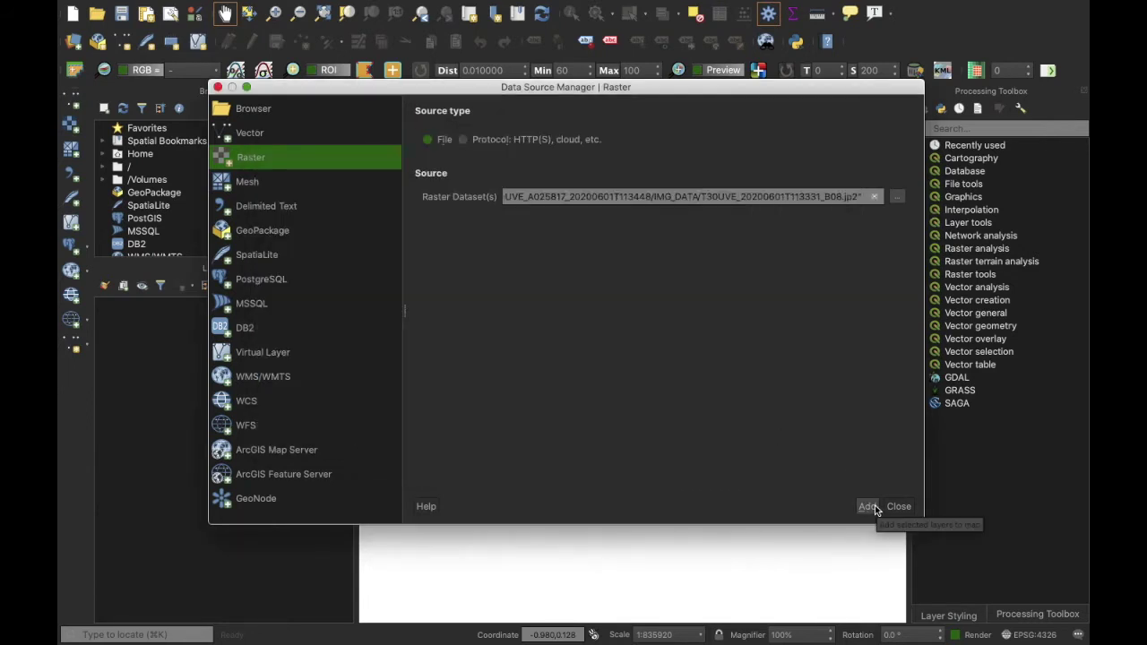
click(898, 506)
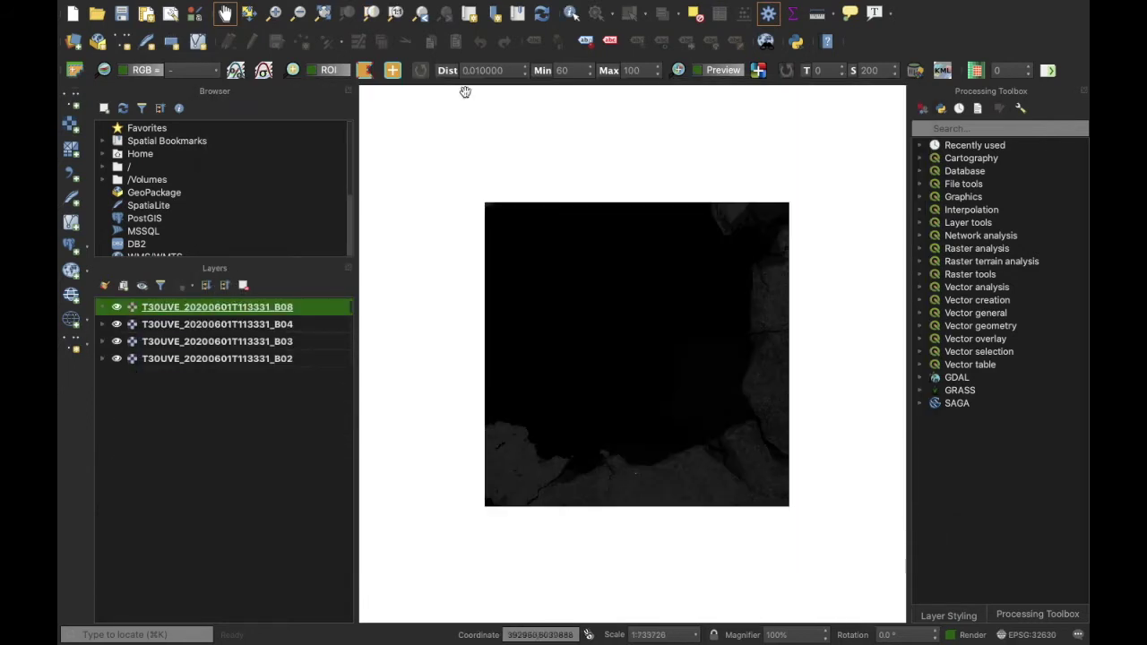
Step: Fill SCP Band set 1 with the four bands in band order and save a virtual raster in IMG_DATA
click(611, 8)
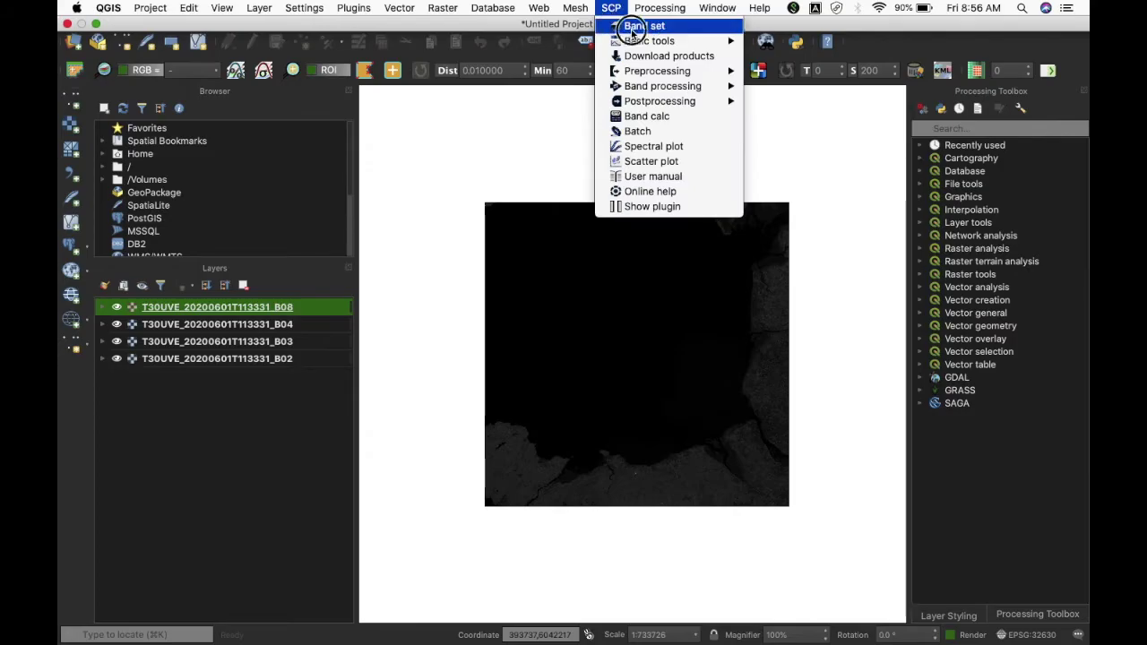
click(638, 25)
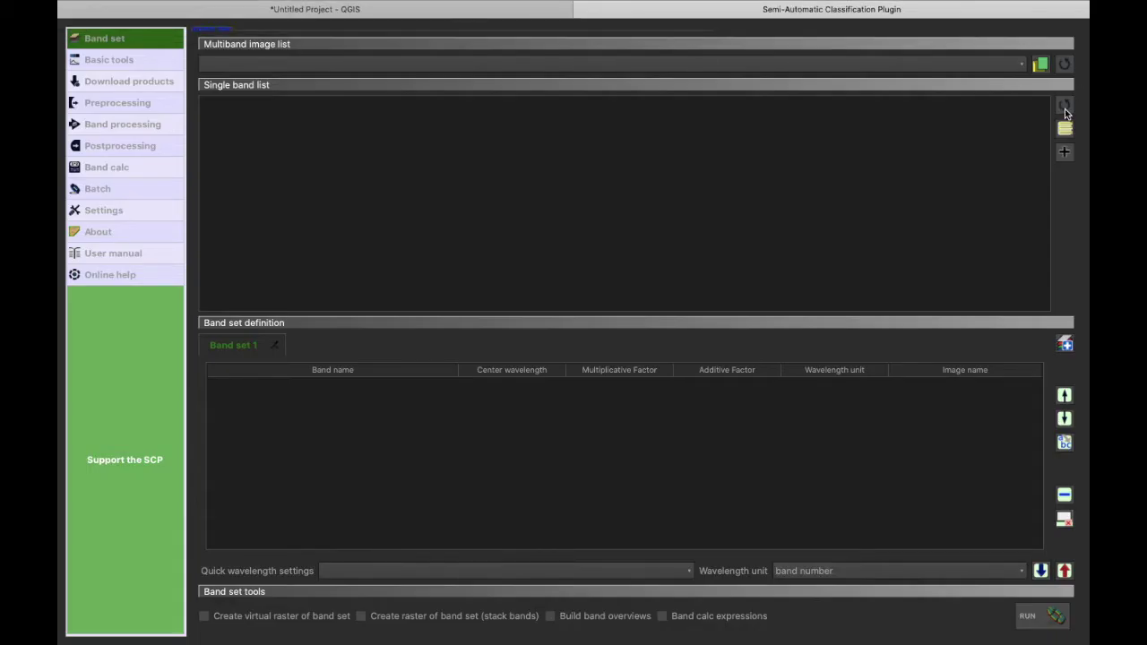
click(1065, 107)
click(1065, 129)
click(1066, 153)
click(638, 570)
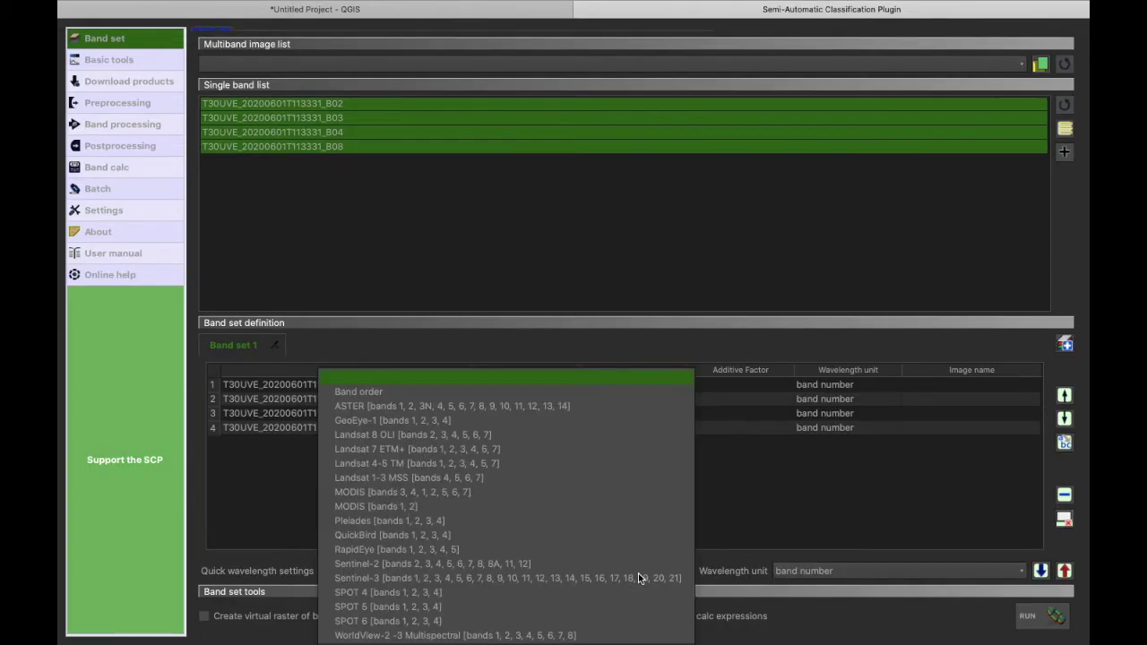
click(524, 394)
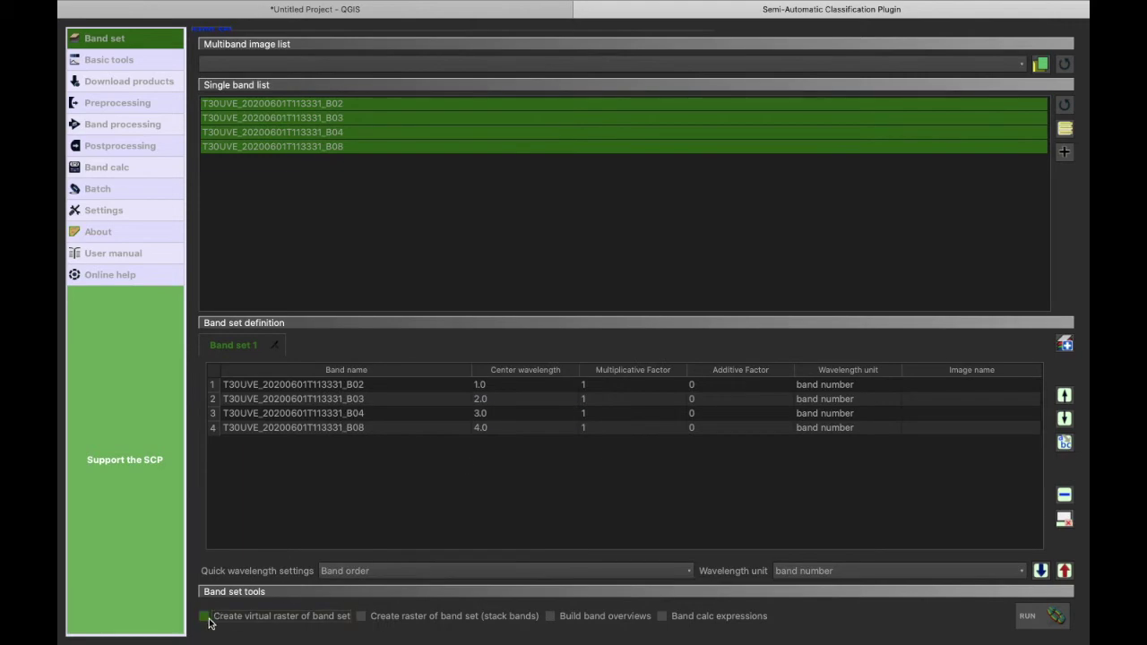
click(1027, 616)
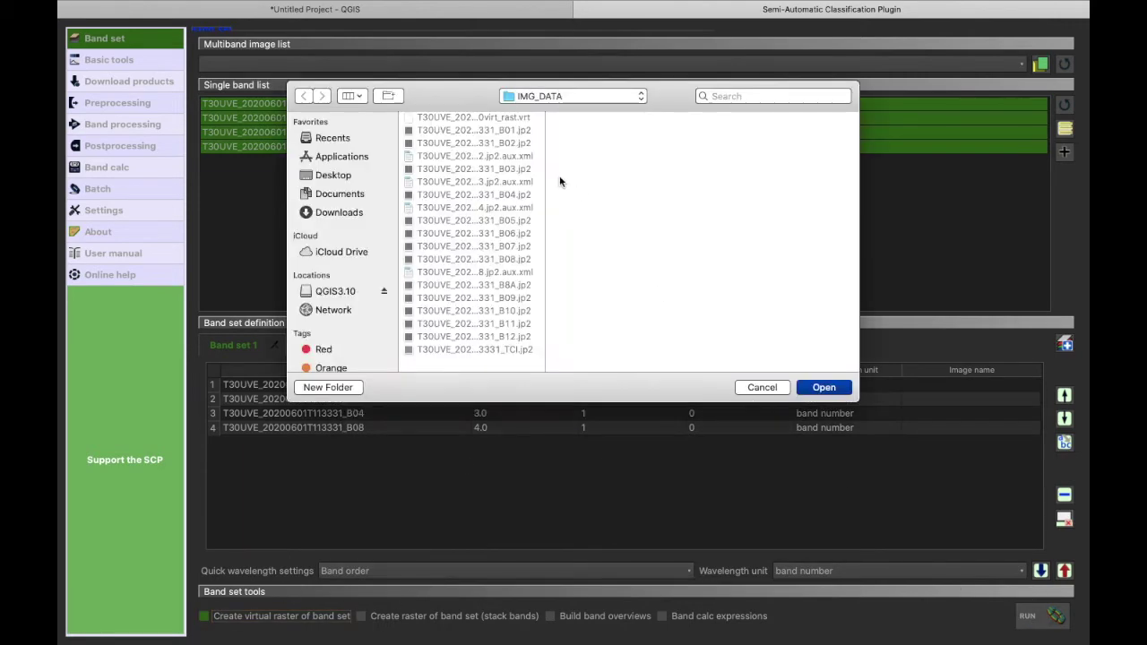
click(825, 387)
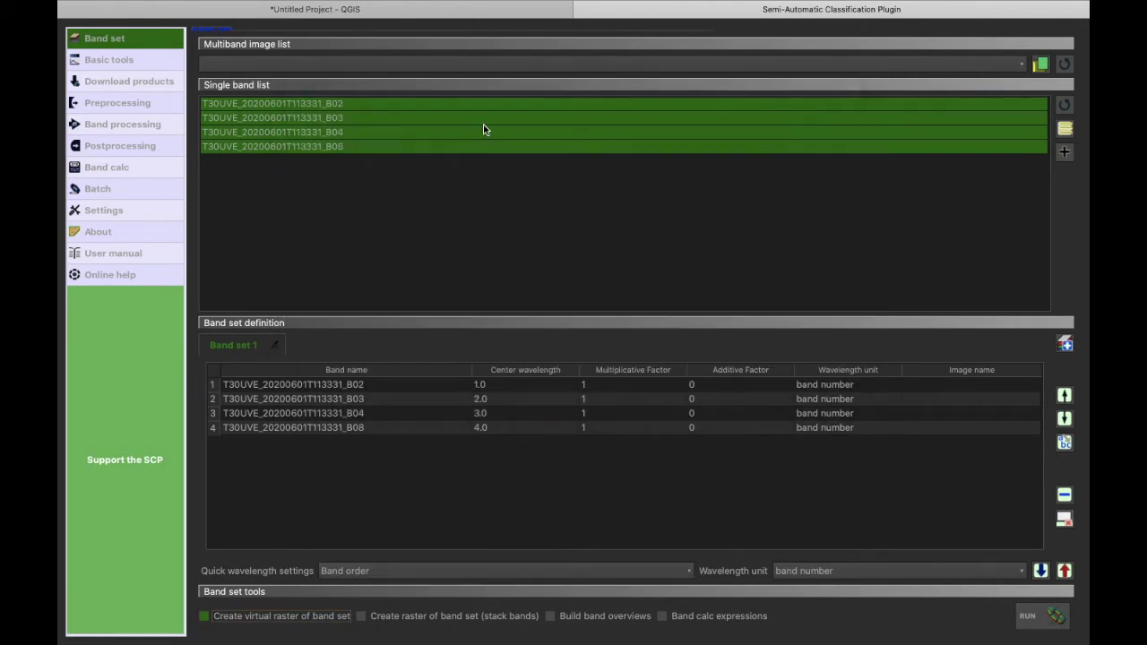
Step: Rename the new virtual raster layer to MSIL1C
right_click(255, 321)
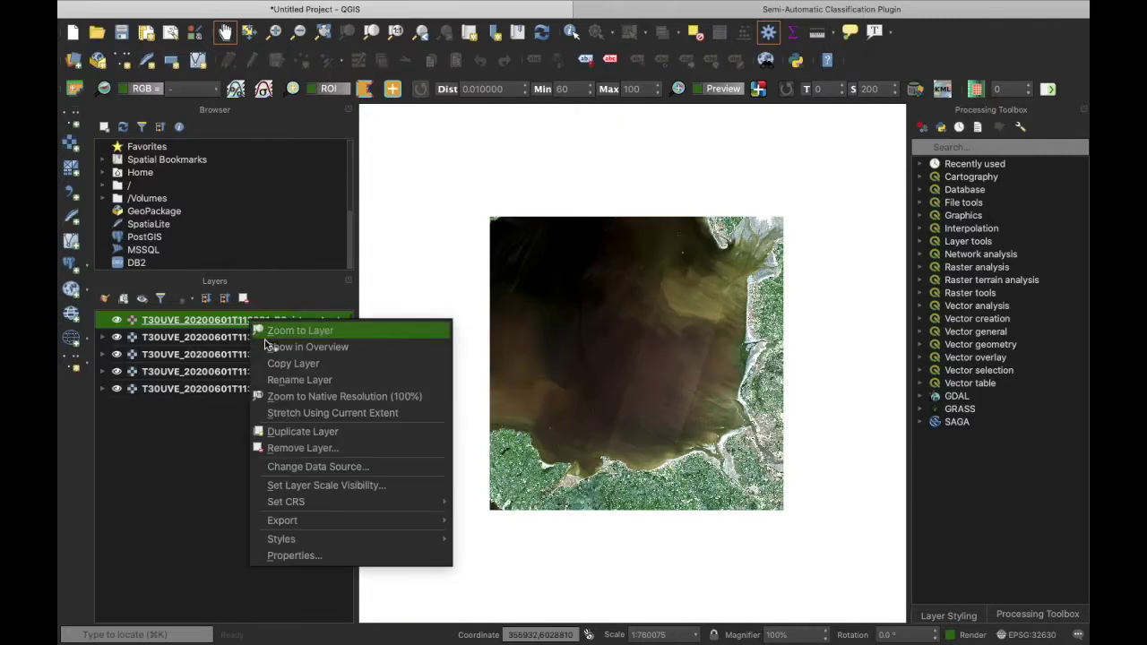
click(305, 380)
text(MSIL)
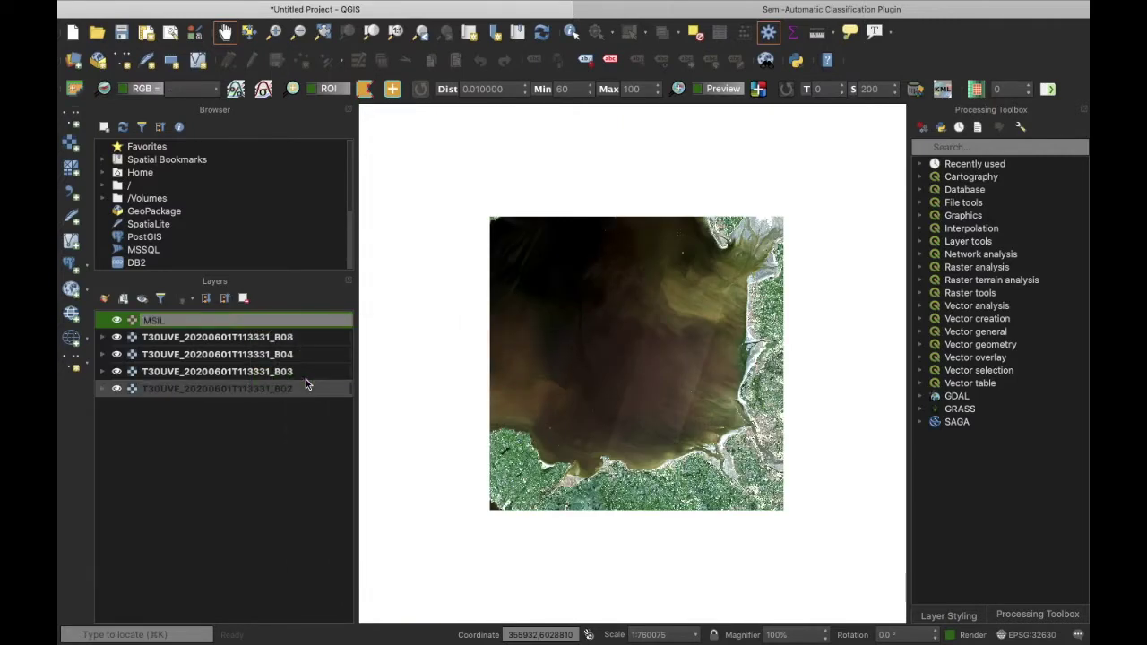
text(1C)
click(279, 473)
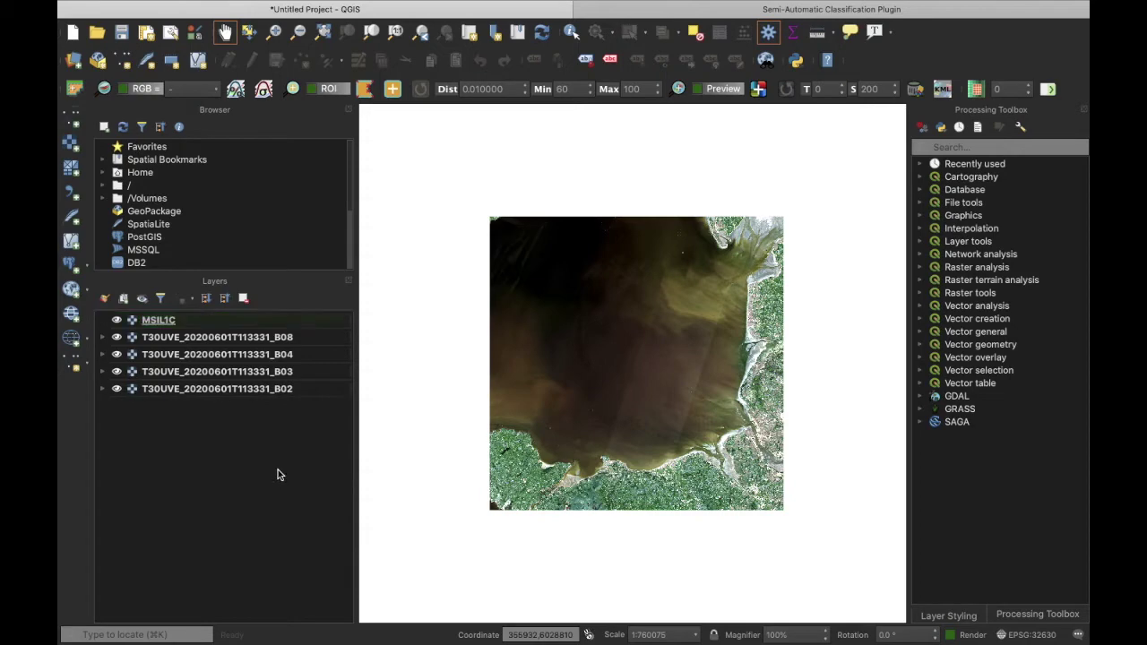
Step: Remove the four separate band layers from the project
click(241, 388)
shift+click(242, 337)
click(242, 298)
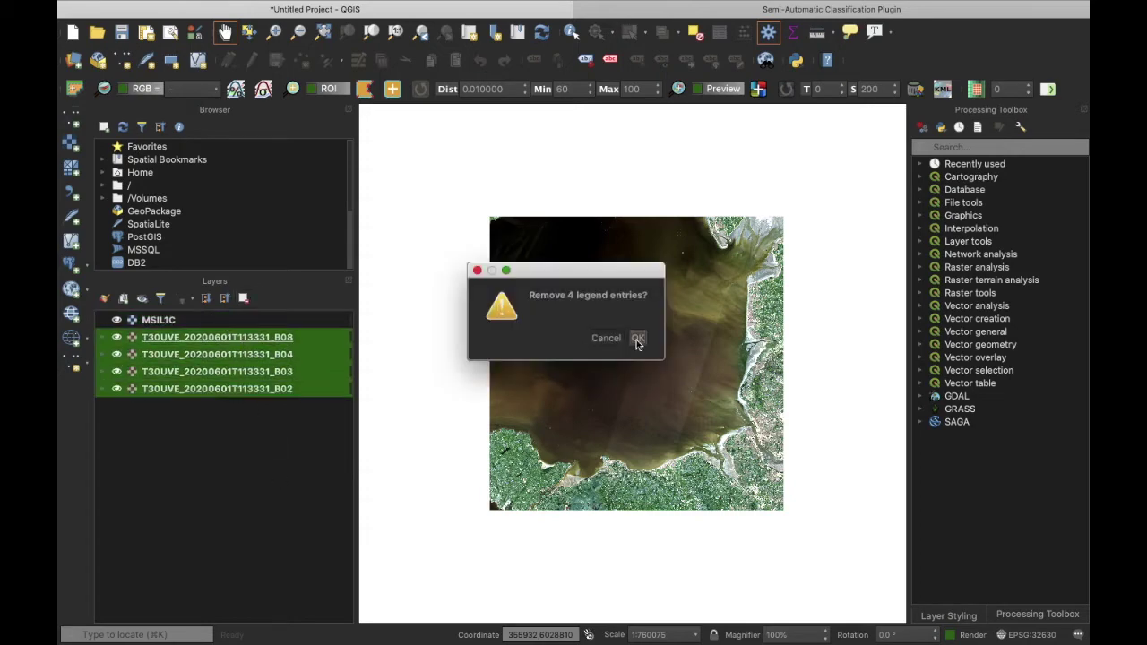
click(642, 338)
click(72, 166)
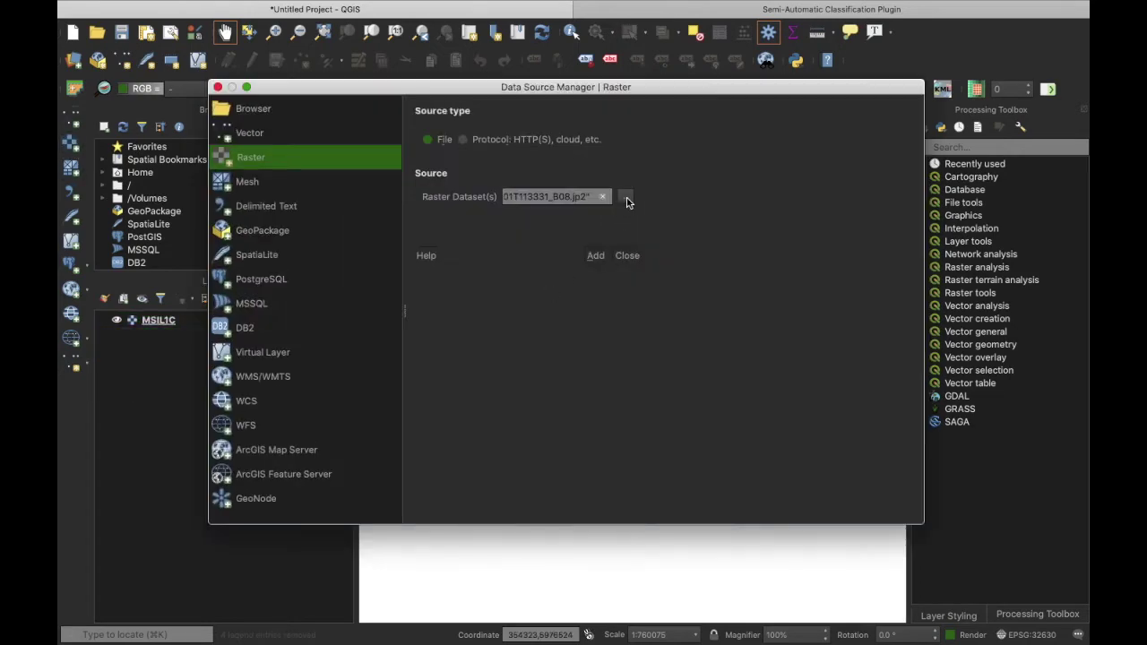
Step: Browse from the Desktop to the MSIL2A product's GRANULE/IMG_DATA/R10m folder
click(625, 198)
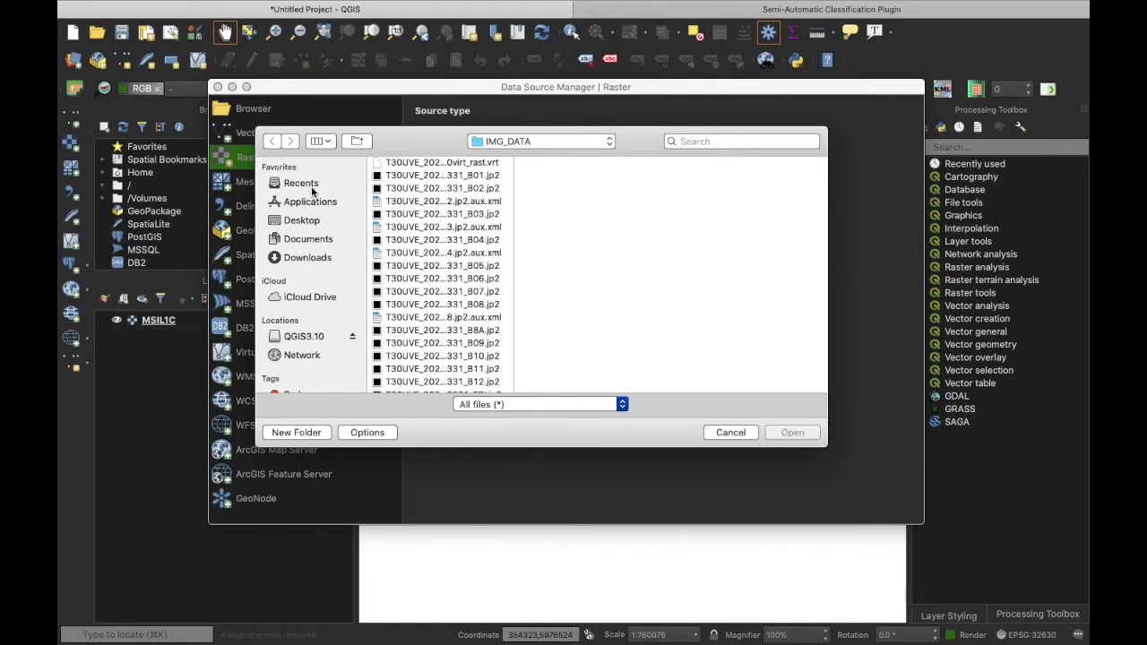
click(305, 220)
click(457, 291)
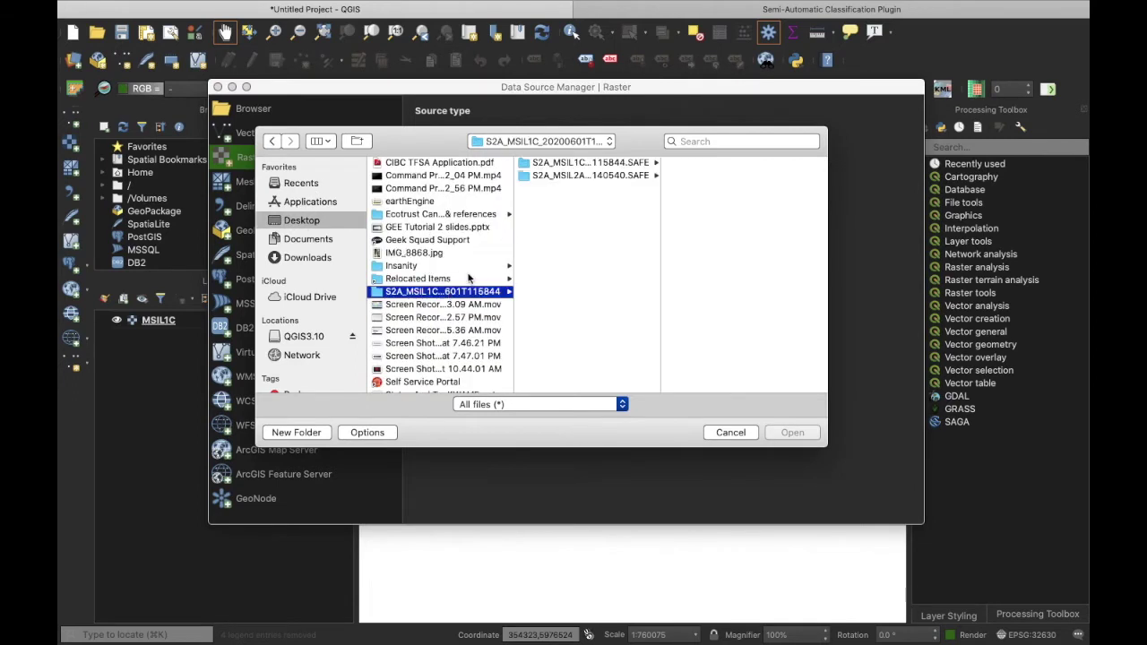
click(573, 176)
click(708, 189)
click(722, 163)
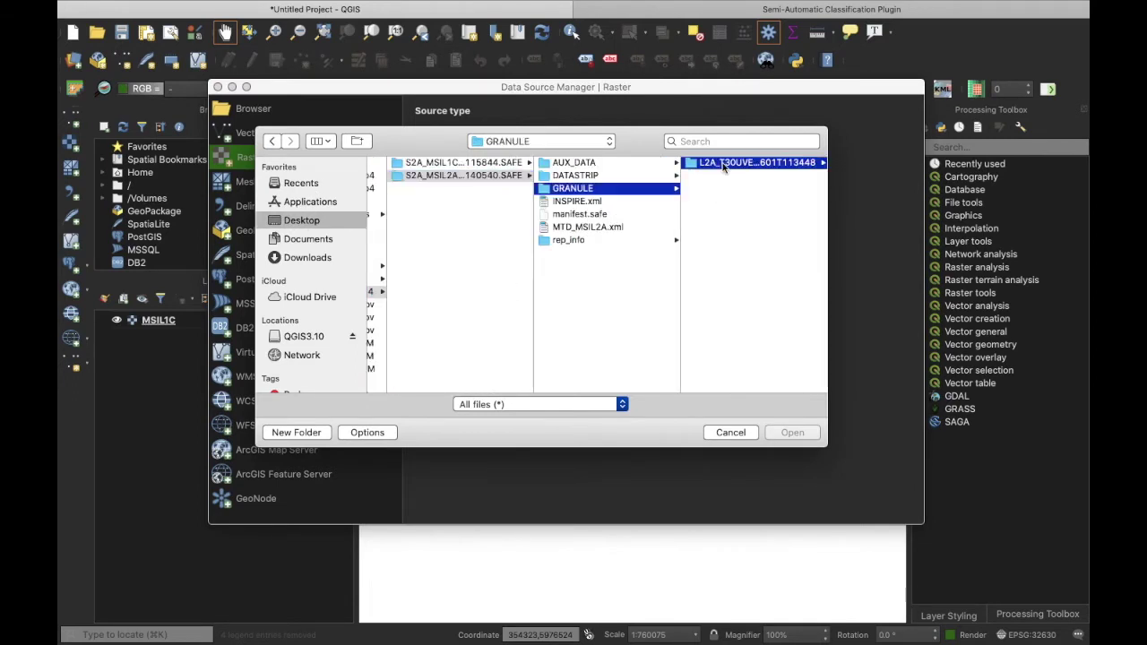
click(722, 175)
click(723, 164)
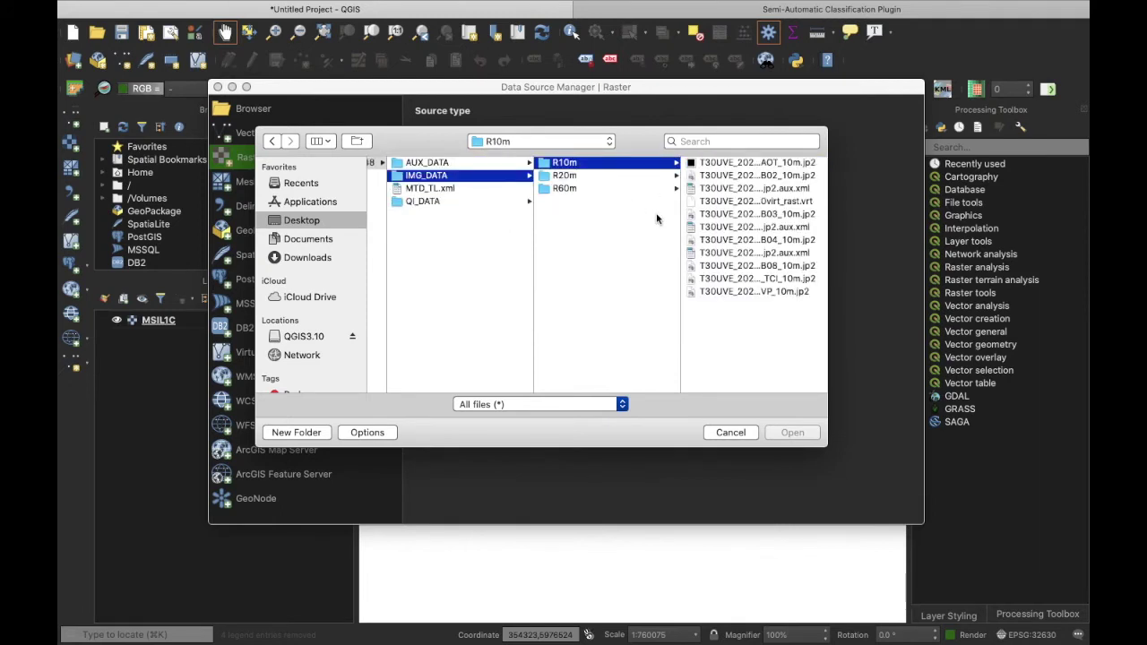
Step: Load the B02, B03, B04 and B08 10 m band files as layers
click(748, 177)
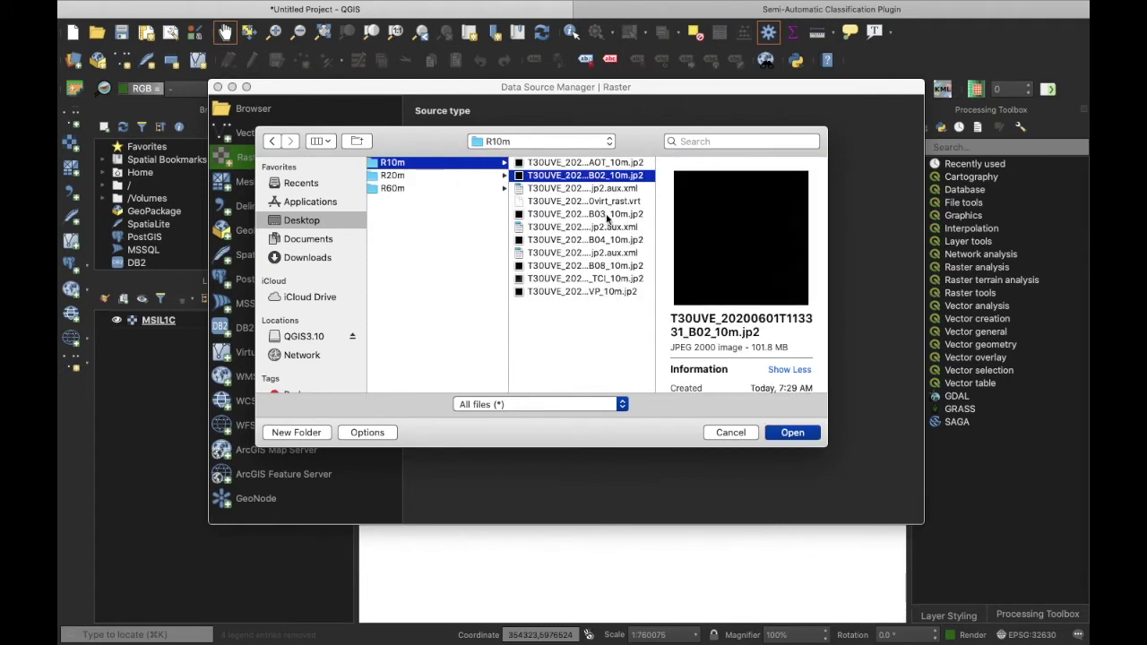
super+click(605, 216)
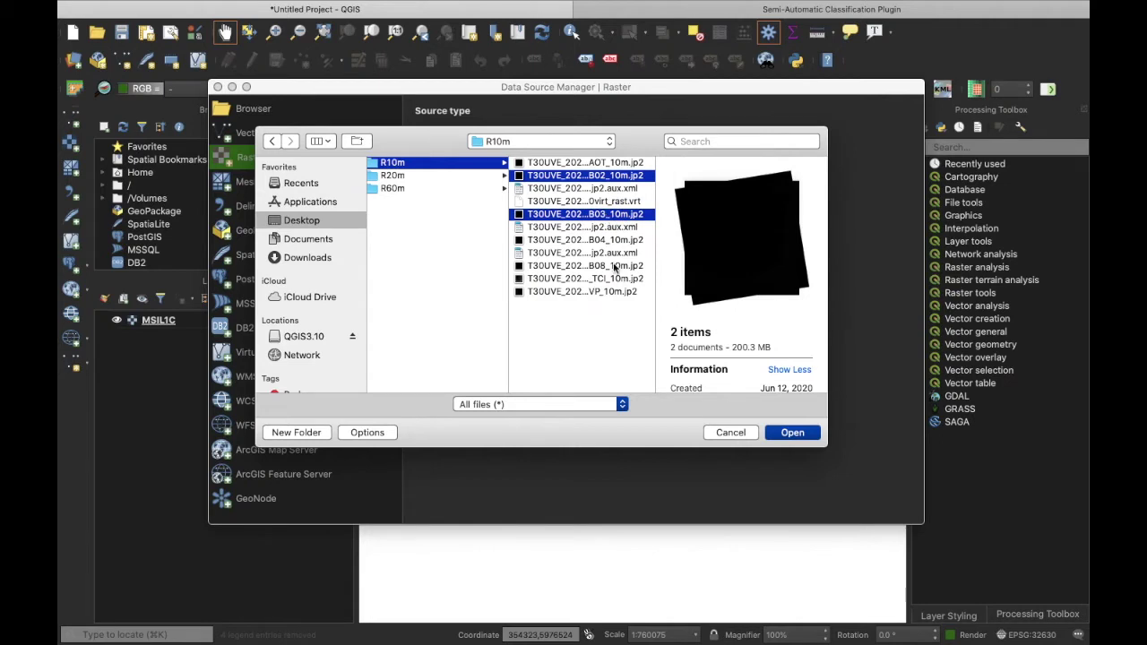
super+click(607, 240)
super+click(610, 266)
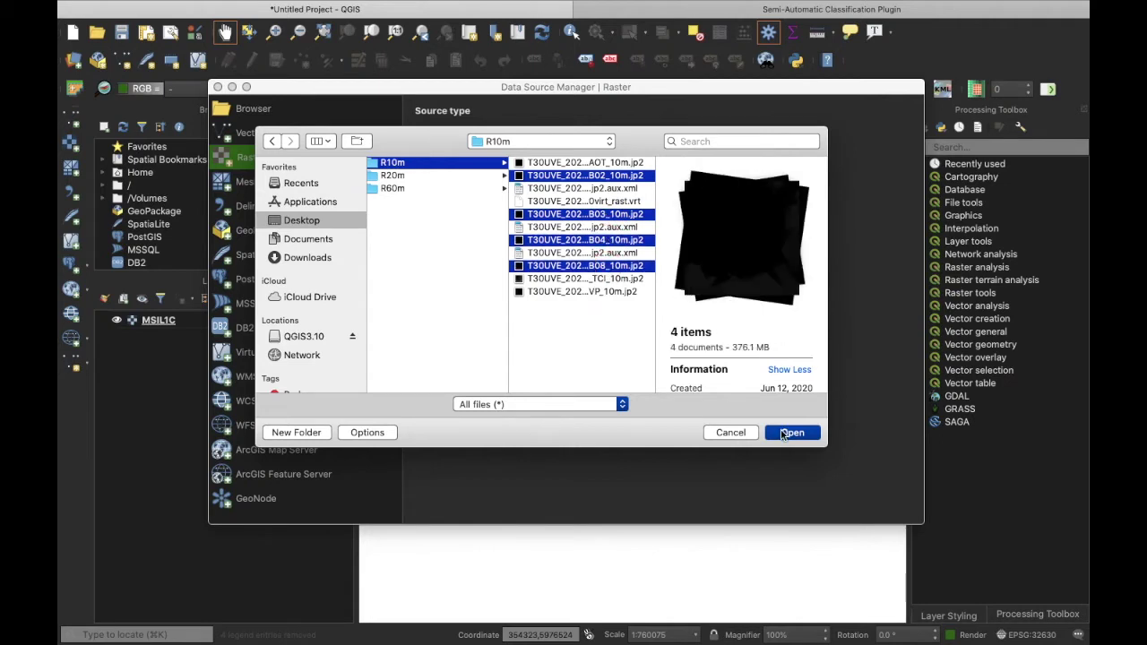
click(783, 433)
click(898, 506)
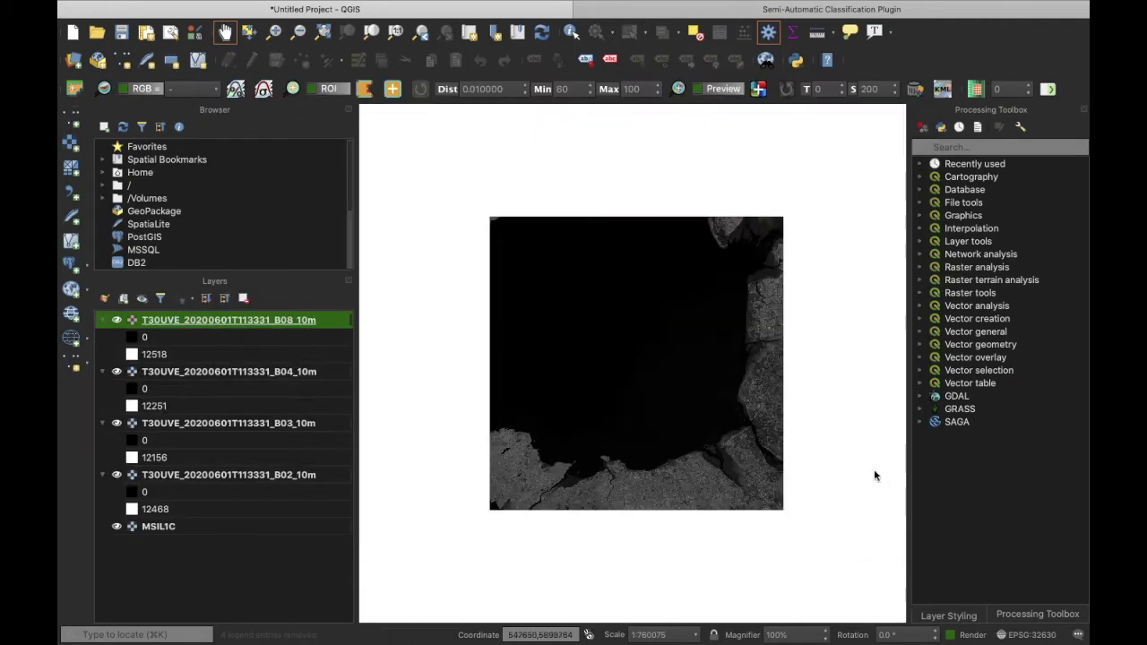
click(224, 298)
Step: Clear the SCP band set and refill it with the four loaded 10 m bands
click(757, 14)
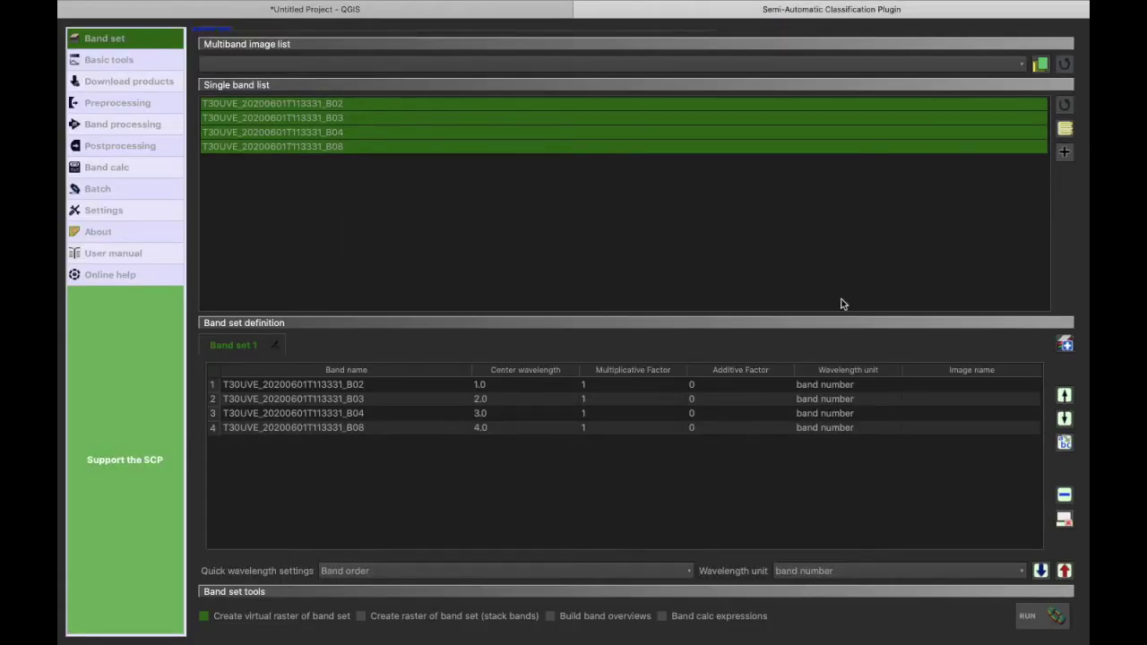
click(1062, 521)
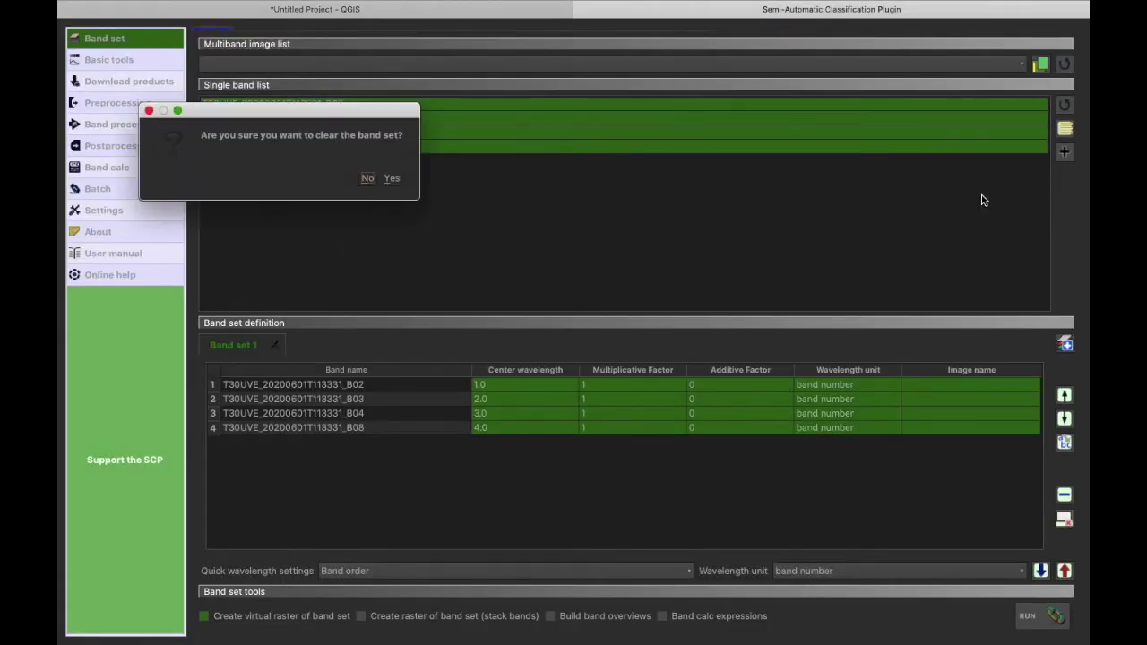
click(393, 180)
click(1062, 107)
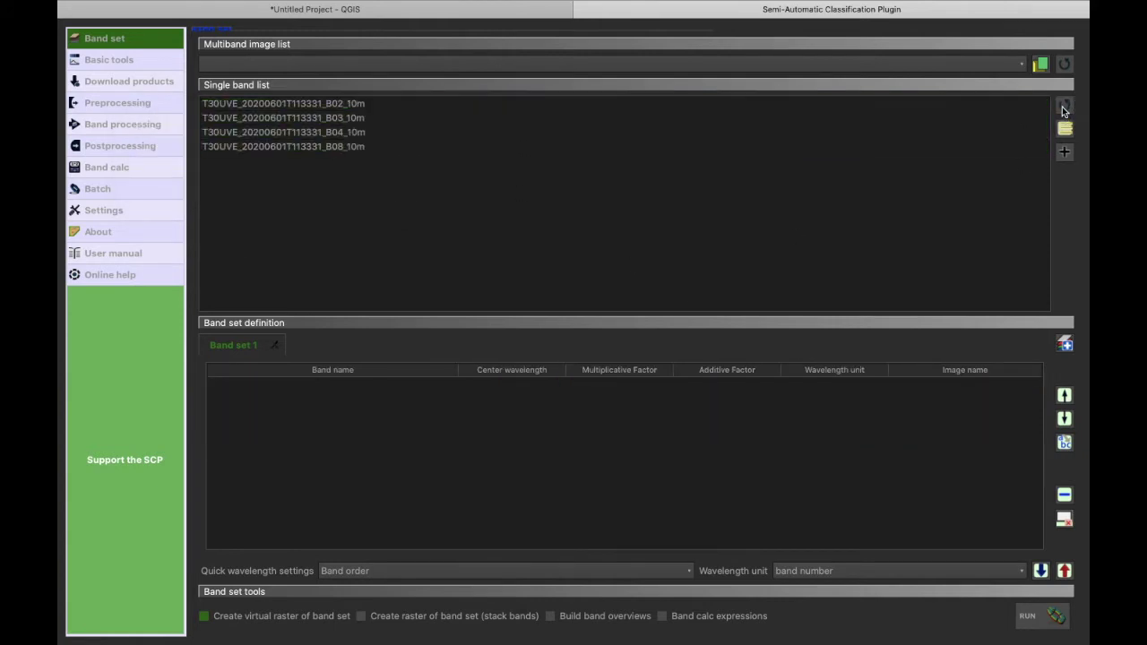
click(1066, 131)
click(1065, 152)
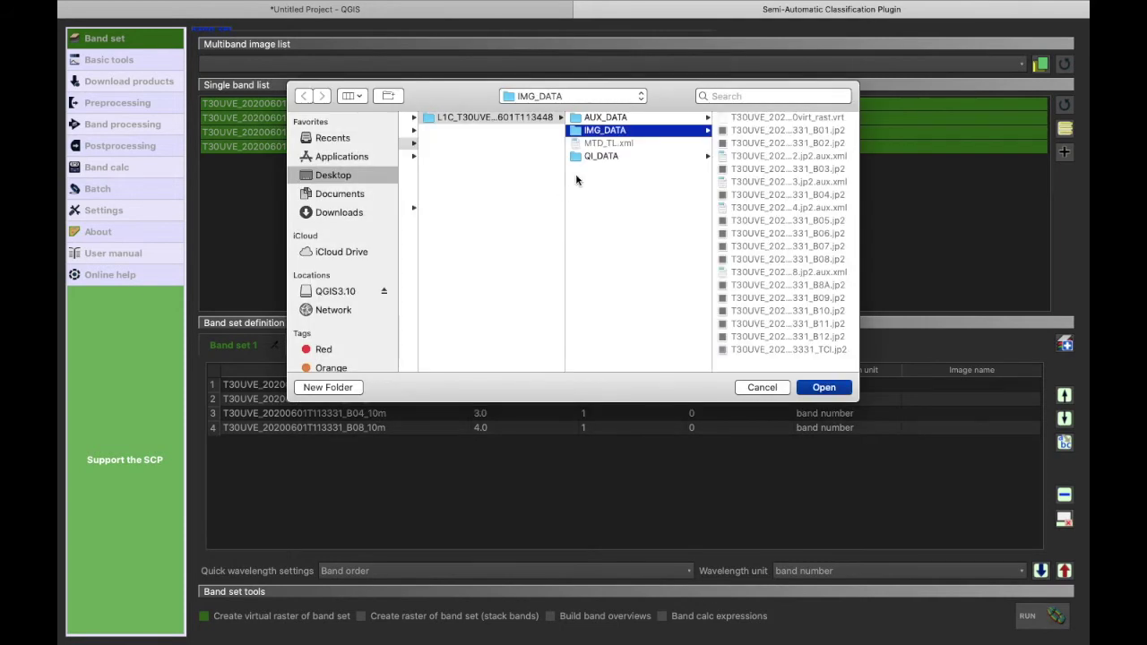
Step: Choose the MSIL2A GRANULE/IMG_DATA/R10m folder as the virtual raster output location
click(345, 177)
click(470, 246)
click(618, 131)
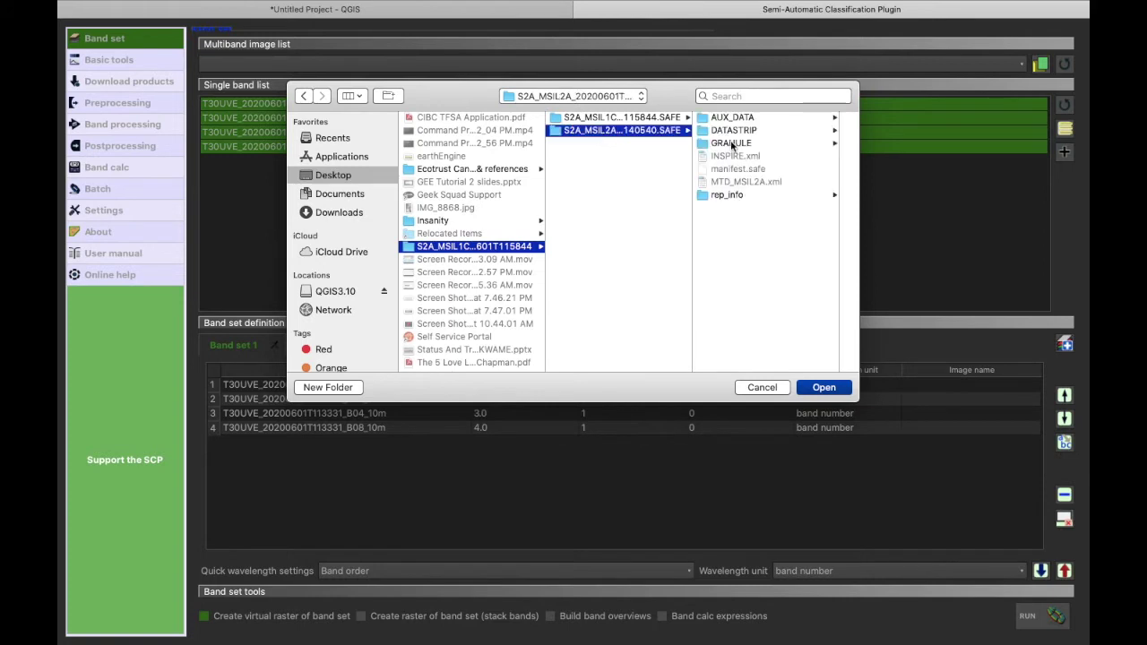
click(732, 145)
click(757, 117)
click(757, 130)
click(749, 118)
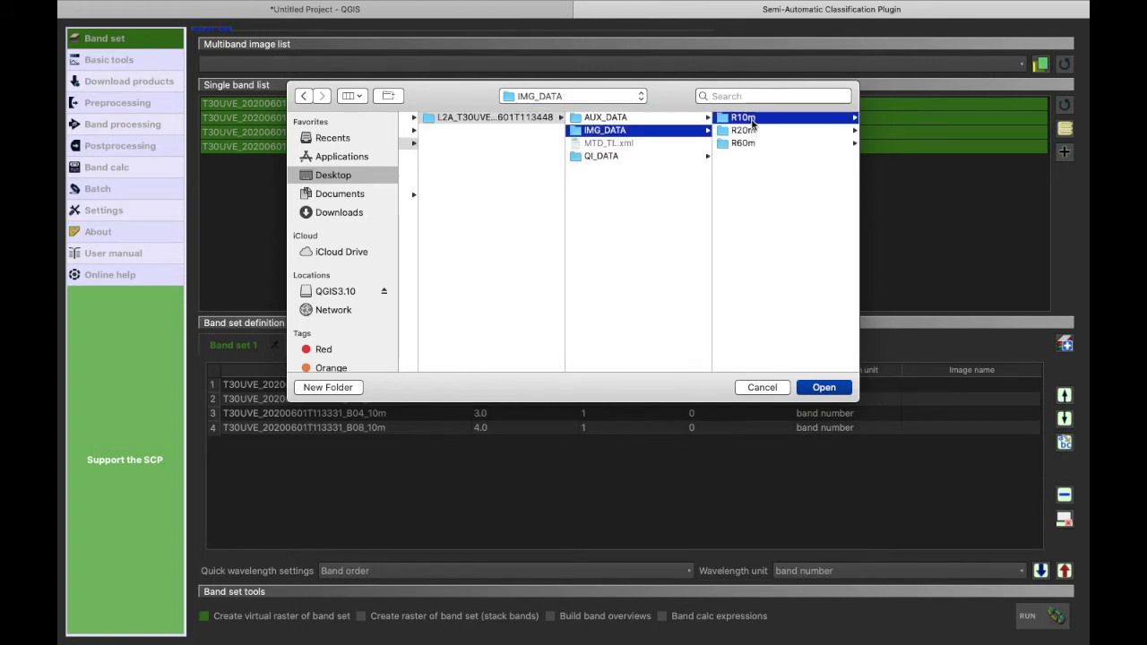
Step: Create the virtual raster in R10m and rename its layer to MSIL2A
click(824, 387)
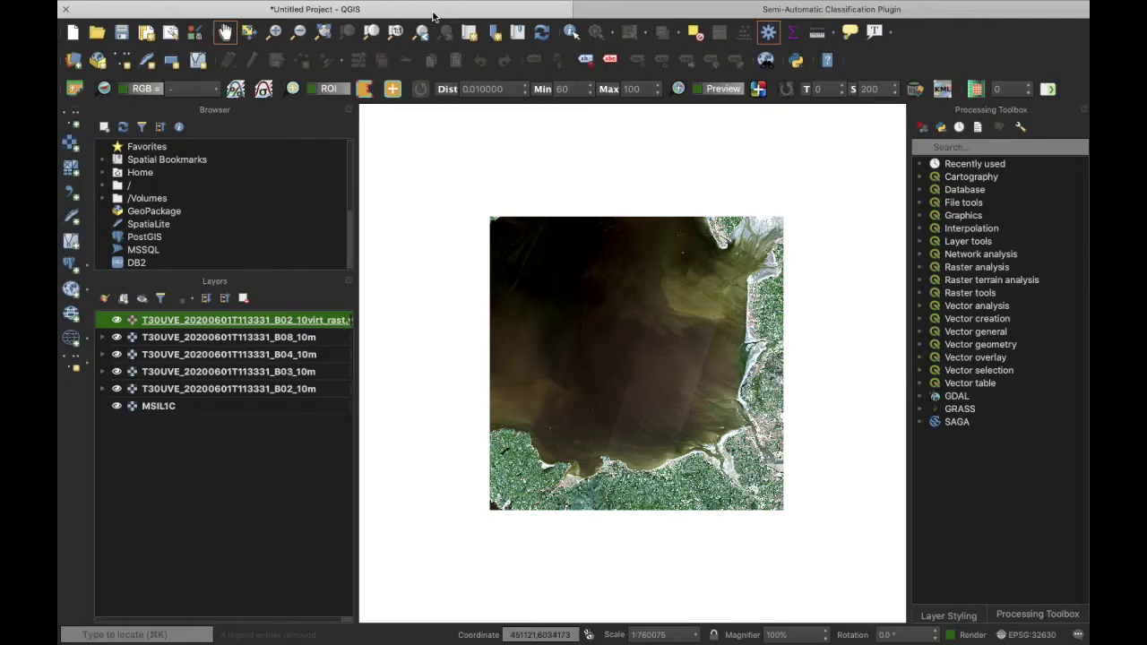
right_click(284, 323)
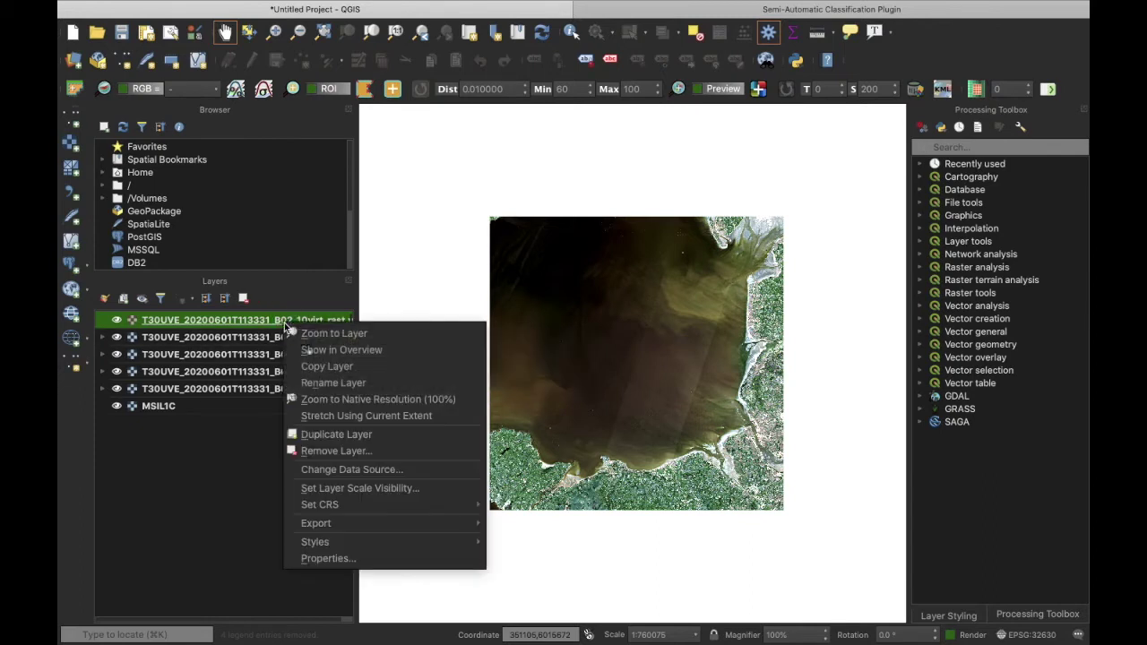
click(338, 382)
text(MS)
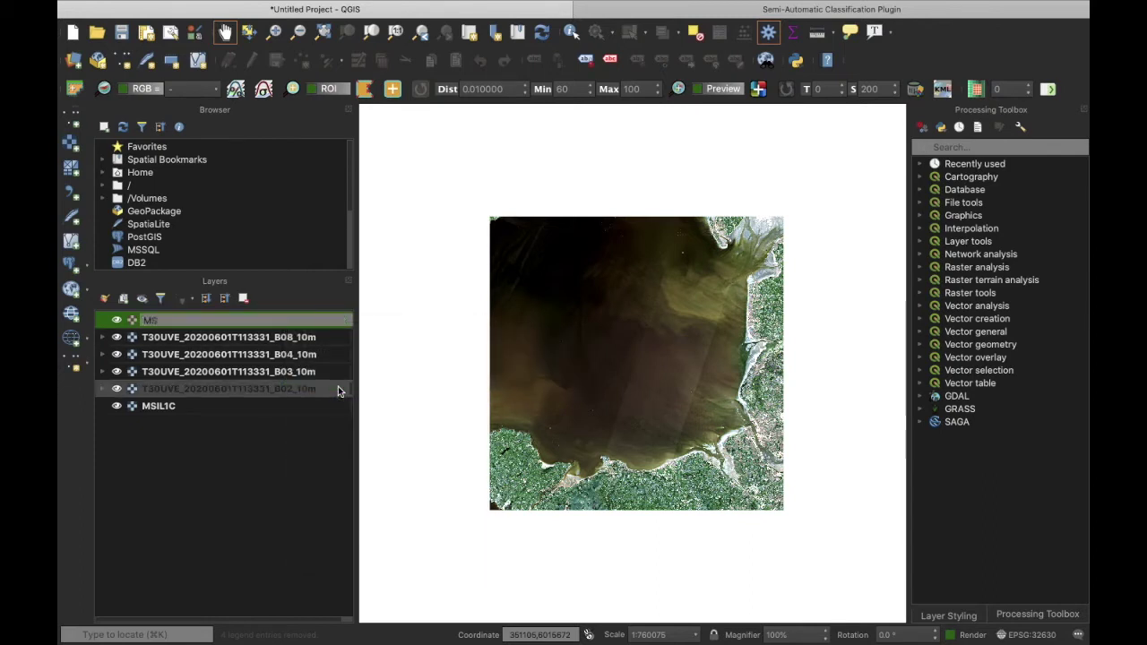
text(I2A)
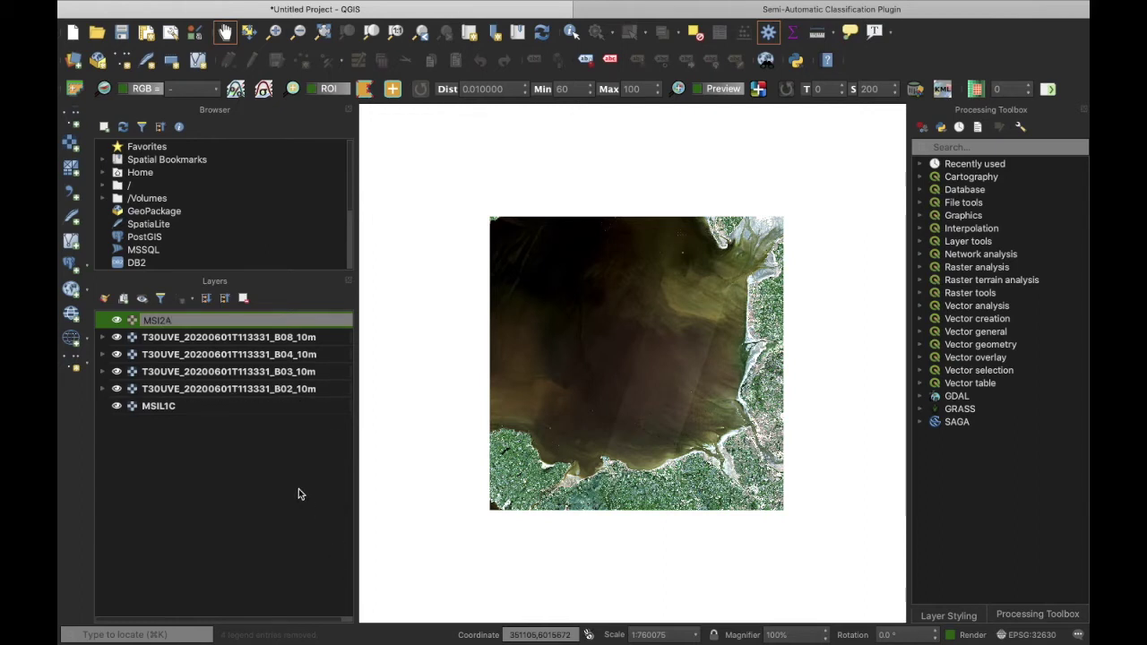
key(Left)
key(Left)
text(L)
key(Return)
Step: Remove the four 10 m band layers B02–B08 and zoom in on the river estuary
click(237, 339)
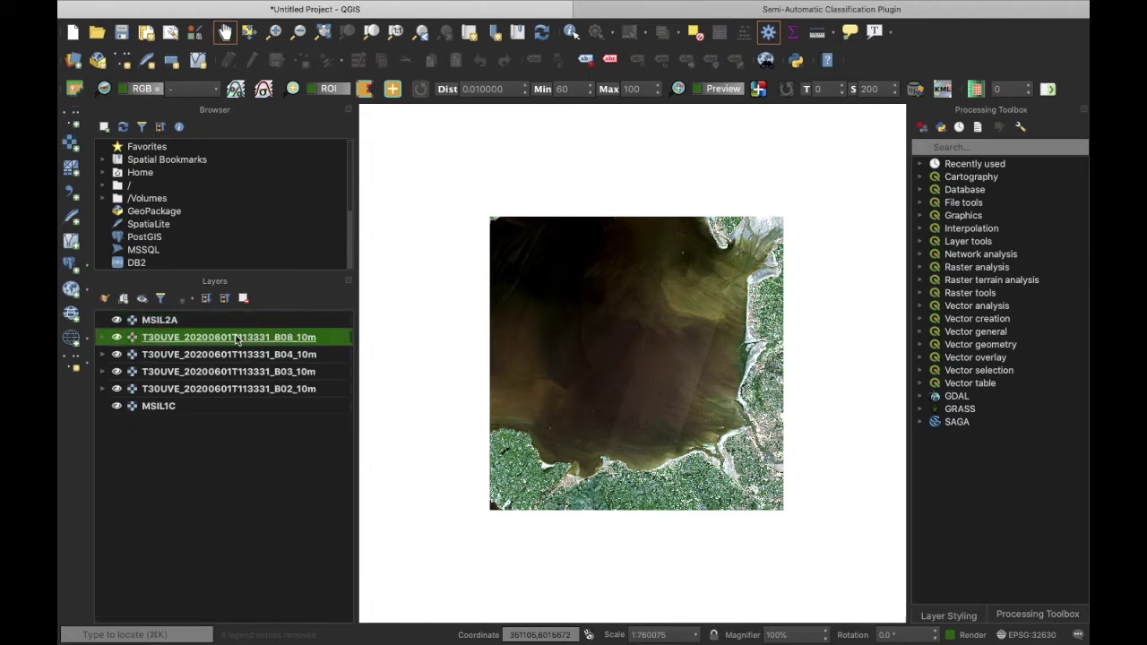
shift+click(240, 388)
click(244, 301)
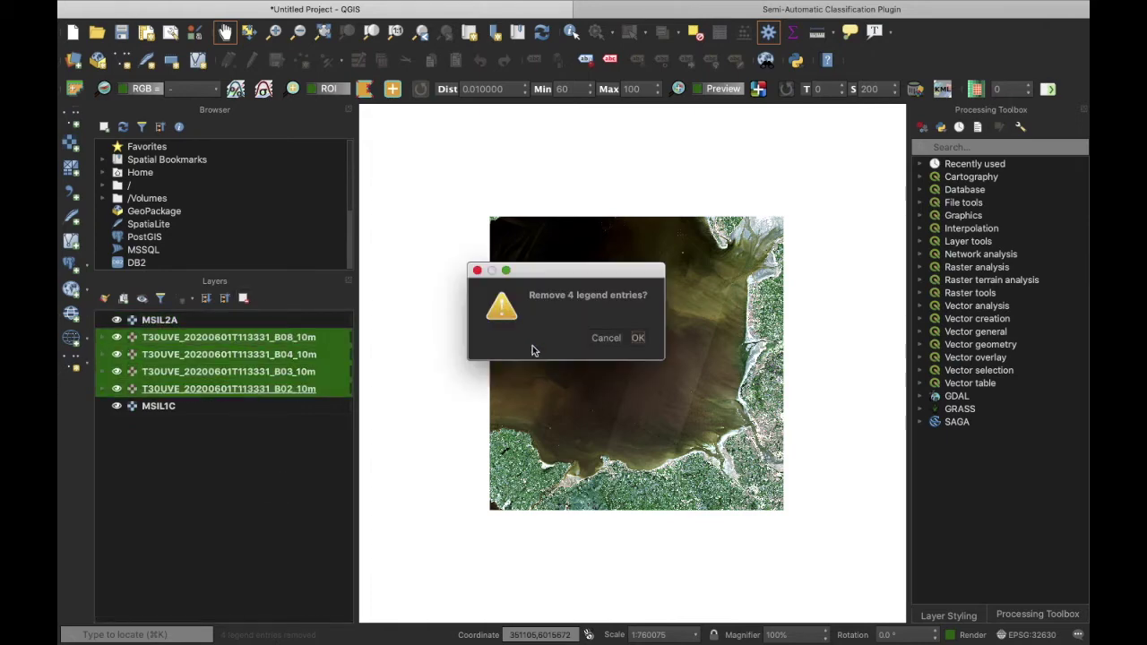
click(637, 335)
scroll(637, 335, up, 1)
drag(785, 289, 867, 369)
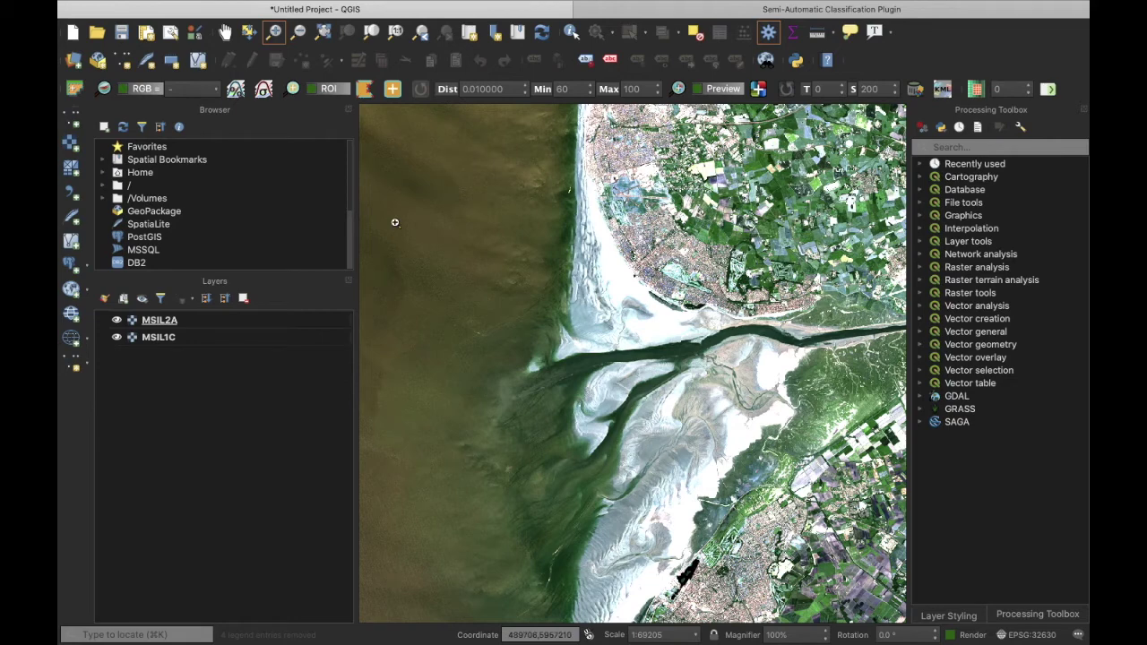
Step: Toggle MSIL2A off and back on to compare it with MSIL1C underneath
click(125, 322)
click(115, 321)
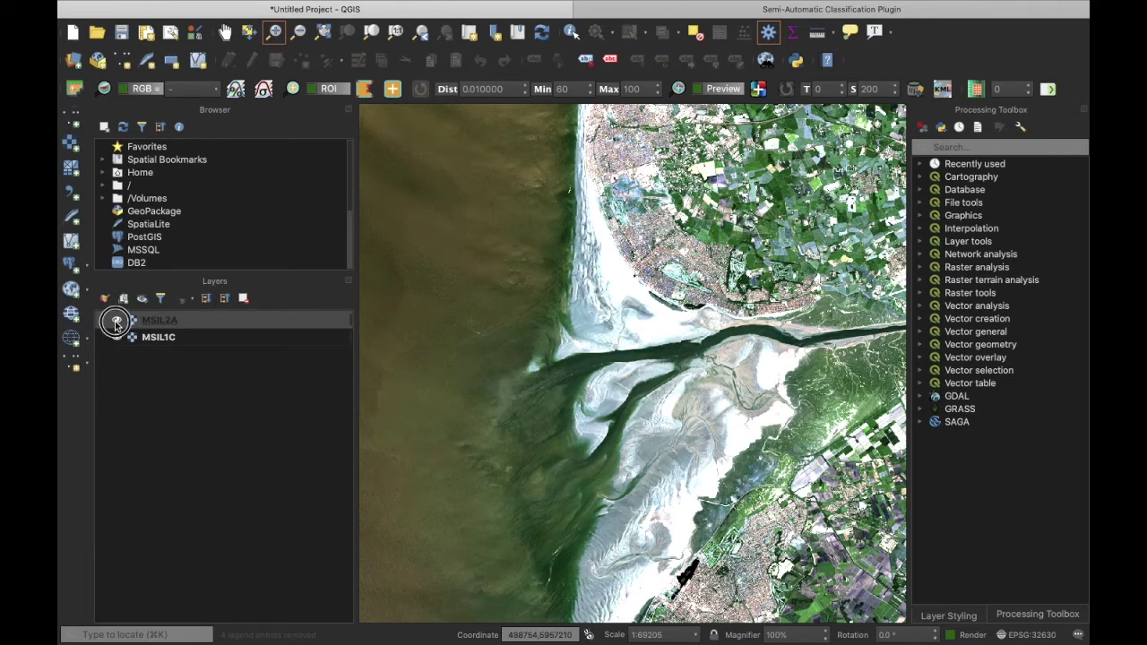
click(116, 320)
click(187, 325)
Step: Set MSIL2A's symbology to Red band 4, Green band 3, Blue band 2
right_click(193, 323)
click(250, 558)
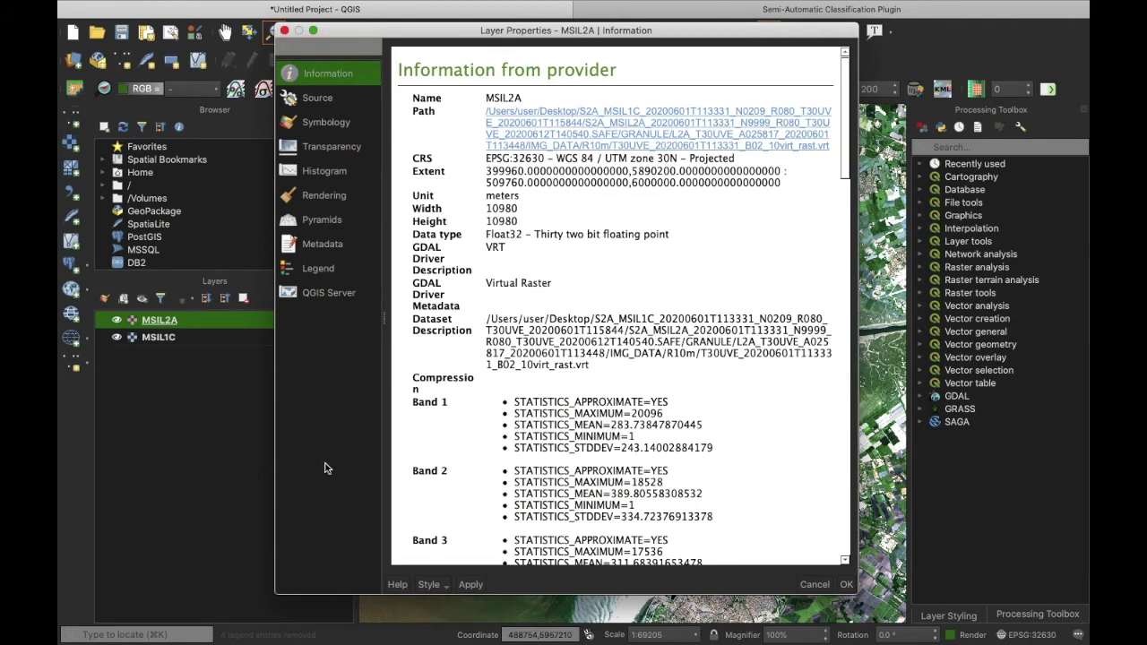
click(337, 124)
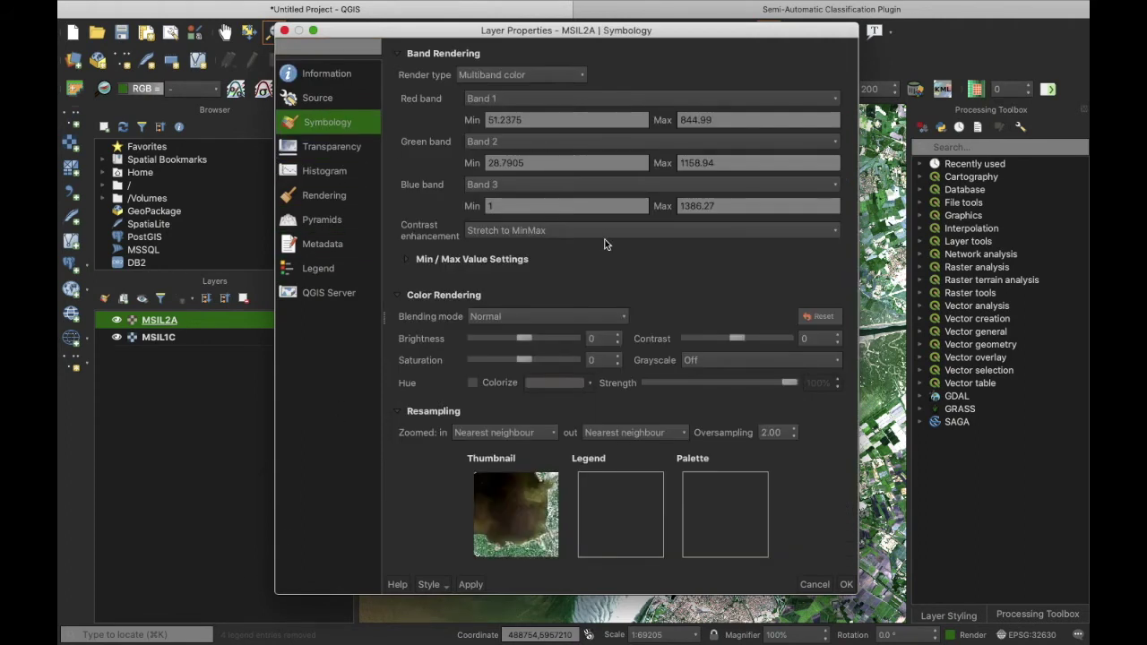
click(600, 99)
click(595, 142)
click(595, 143)
click(592, 157)
click(582, 186)
click(571, 173)
click(847, 585)
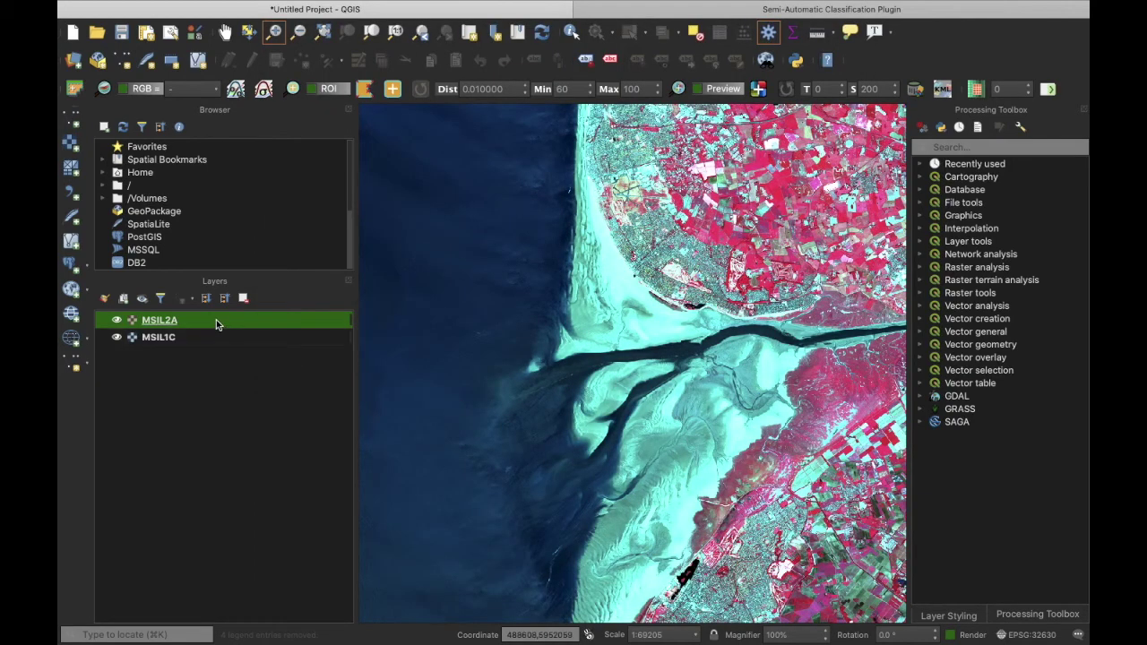
Step: Show the Raster toolbar and copy MSIL2A's false-colour layer style
right_click(930, 69)
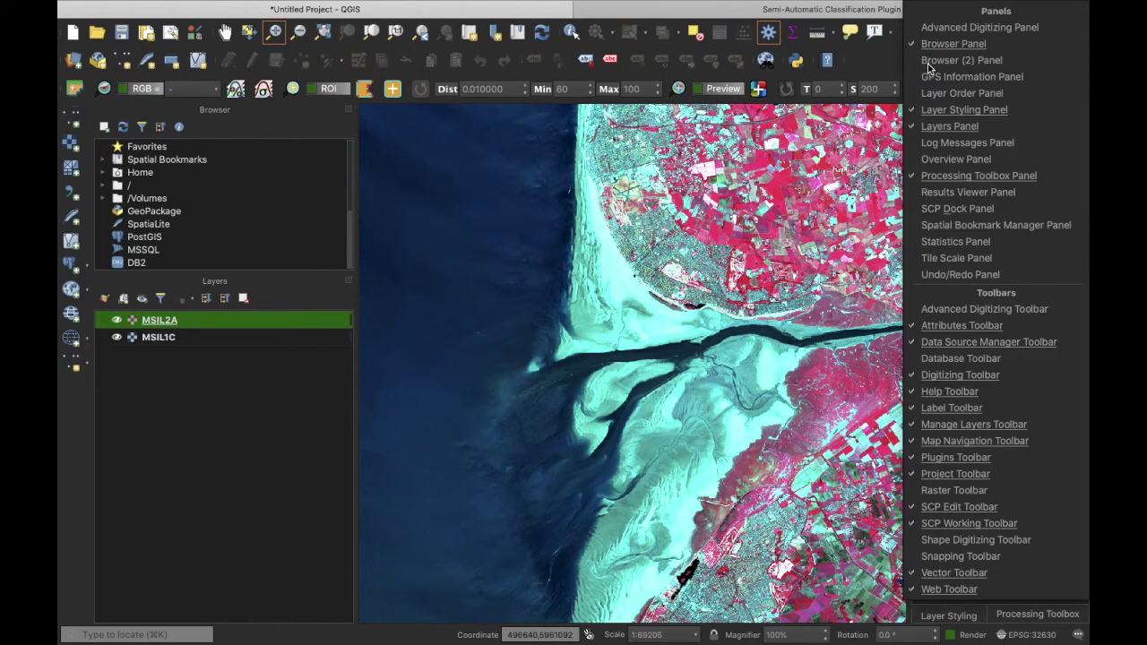
click(992, 489)
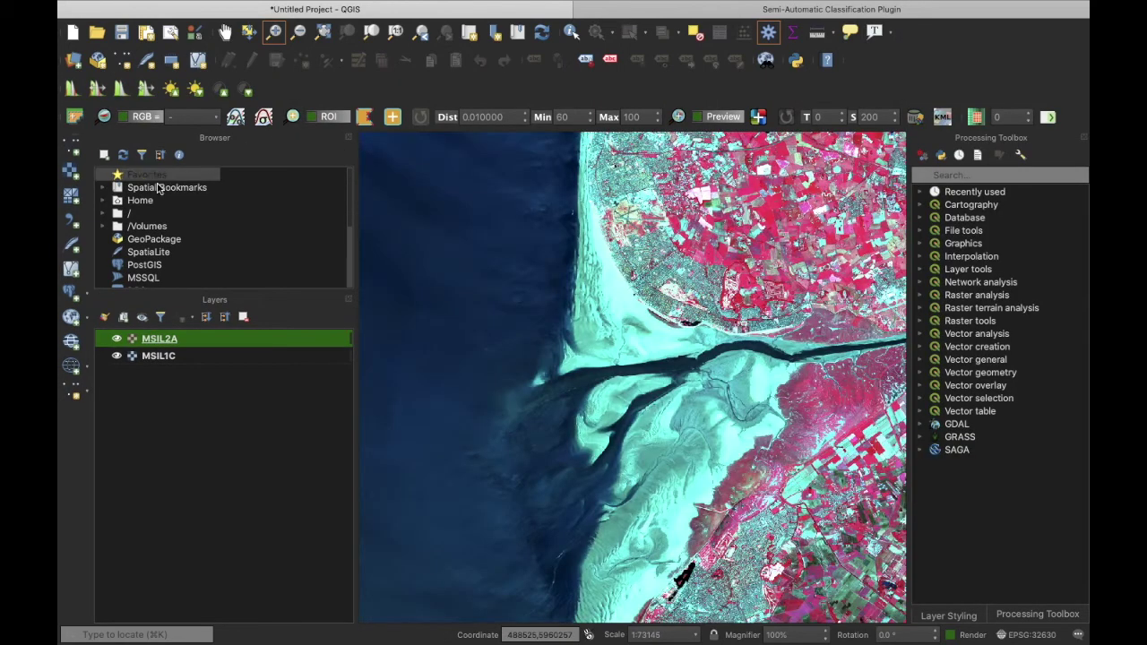
right_click(184, 342)
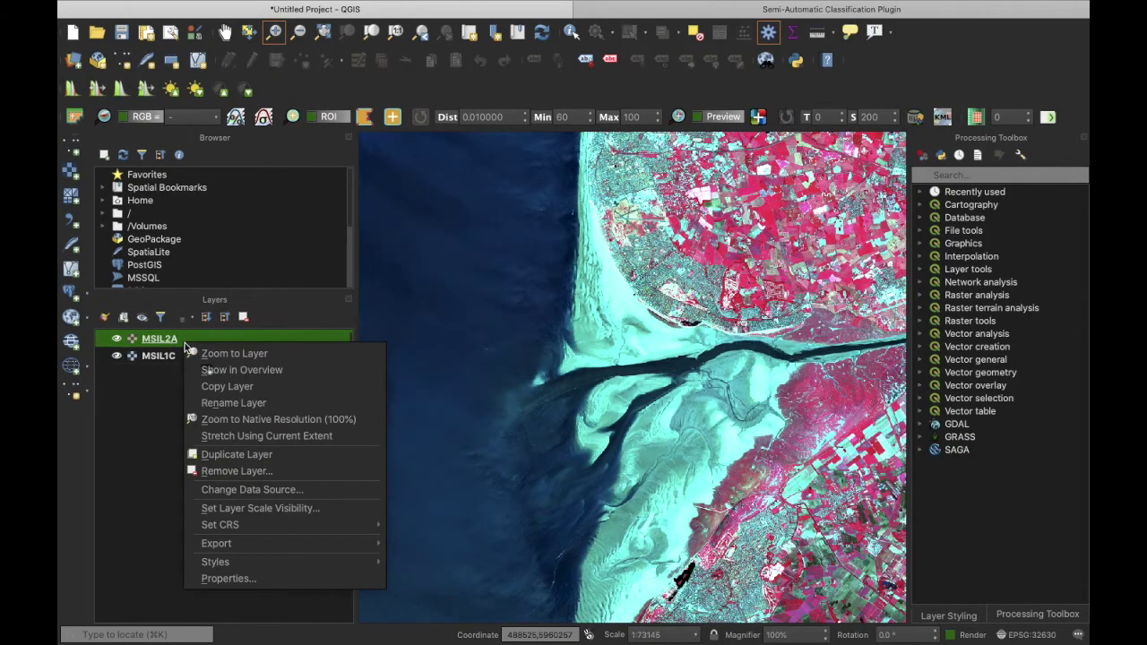
mouse_move(375, 569)
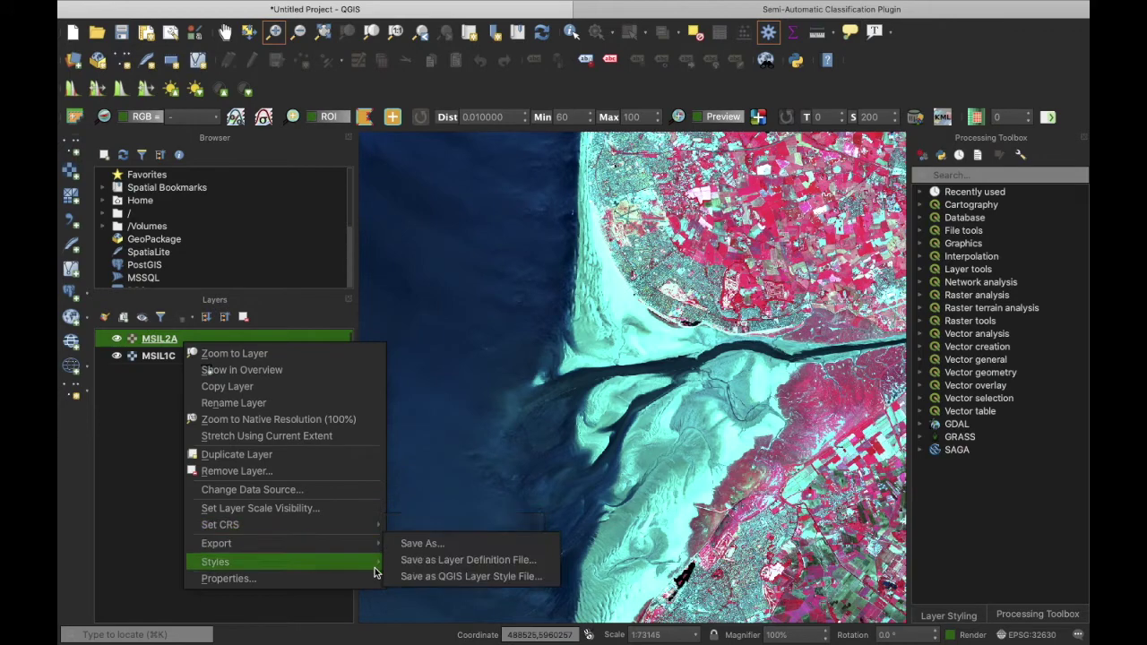
click(427, 566)
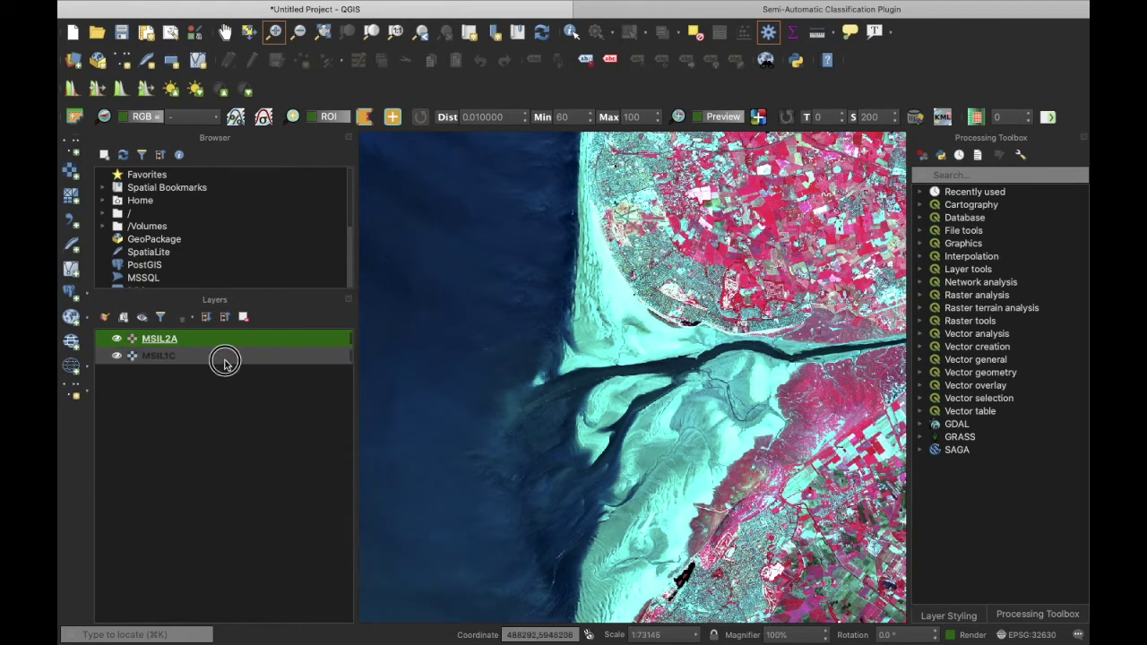
Step: Paste the style onto MSIL1C, then compare by toggling MSIL2A, leaving it hidden
right_click(224, 361)
mouse_move(411, 597)
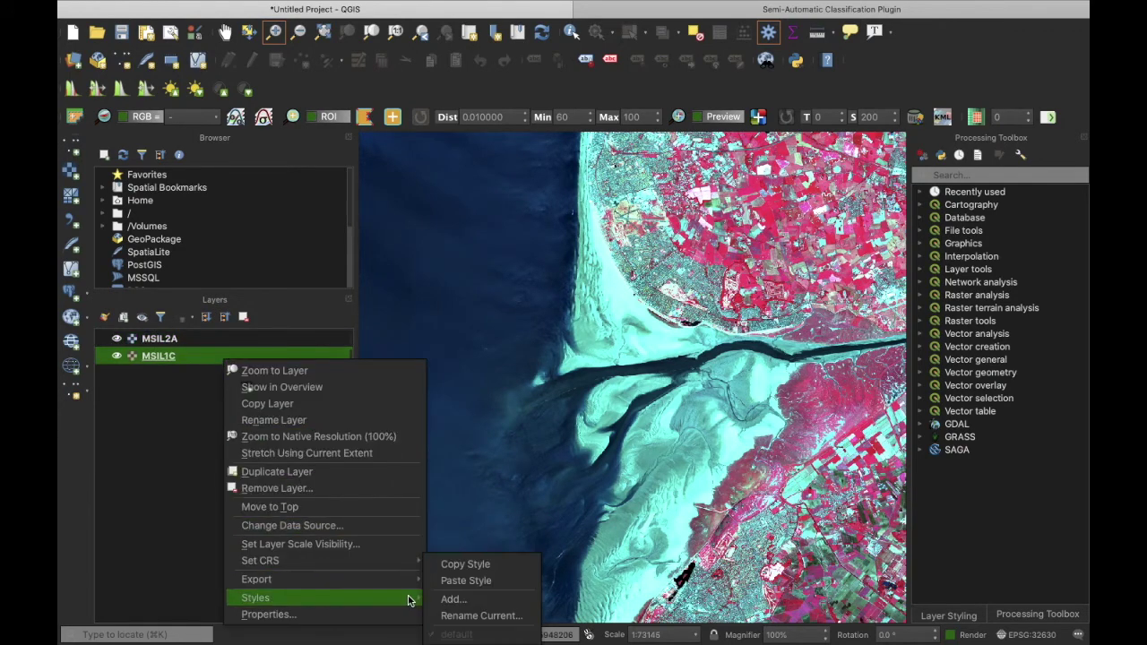
click(451, 580)
click(124, 344)
click(117, 340)
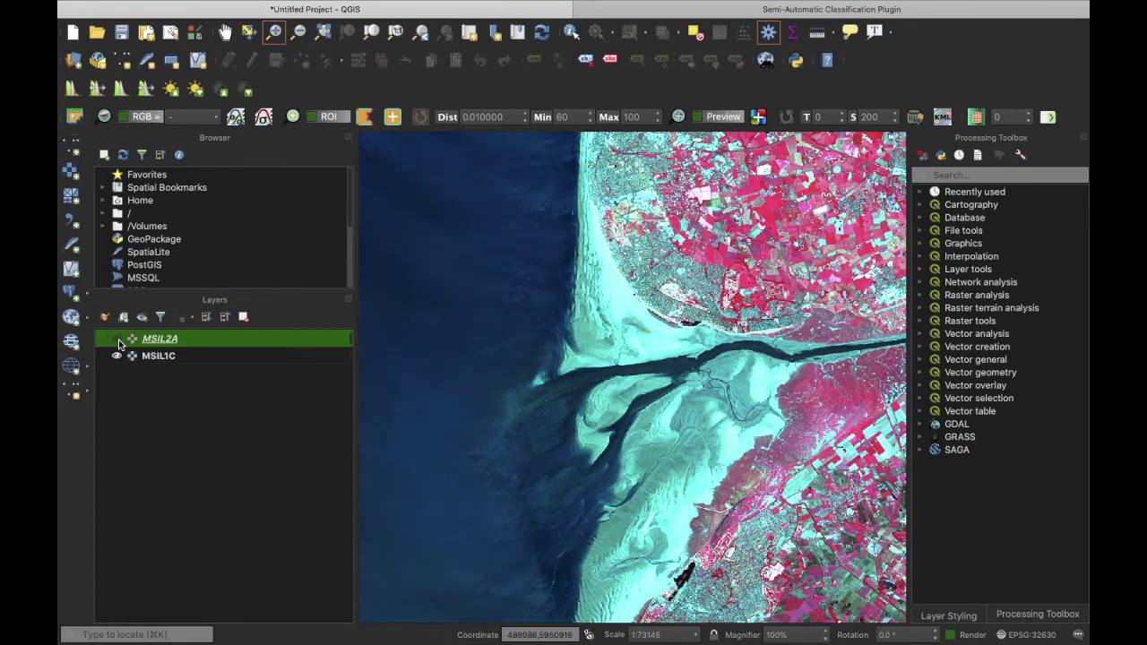
click(117, 341)
click(118, 341)
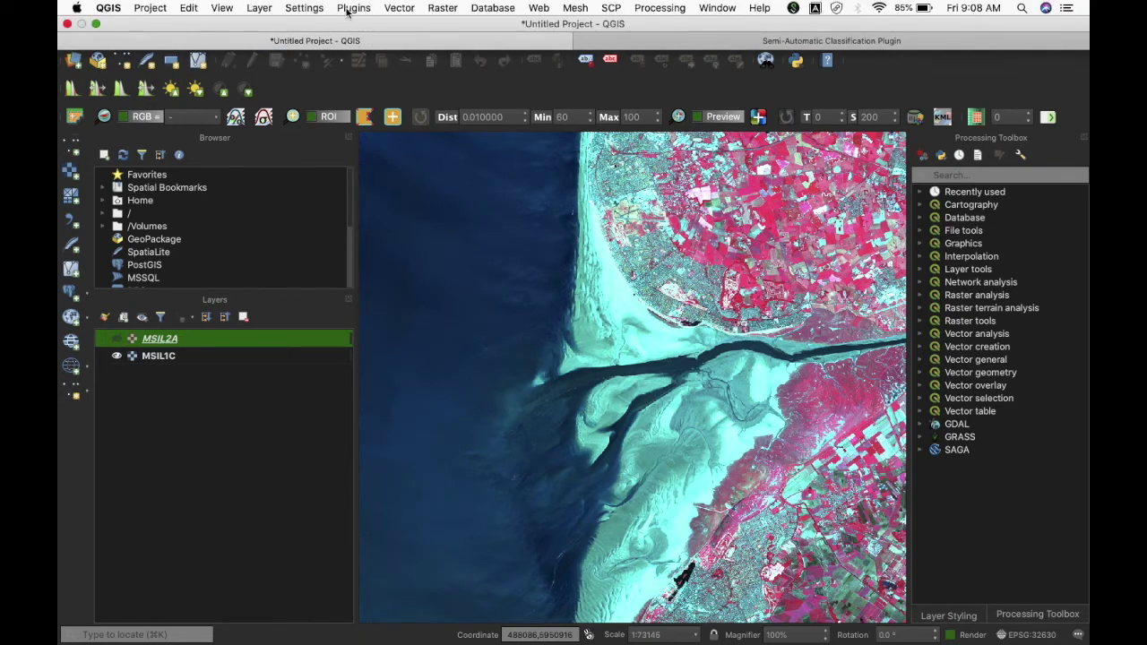
Step: Search 'mapsw' in the plugin manager, install MapSwipe Tool, and close the manager
click(353, 8)
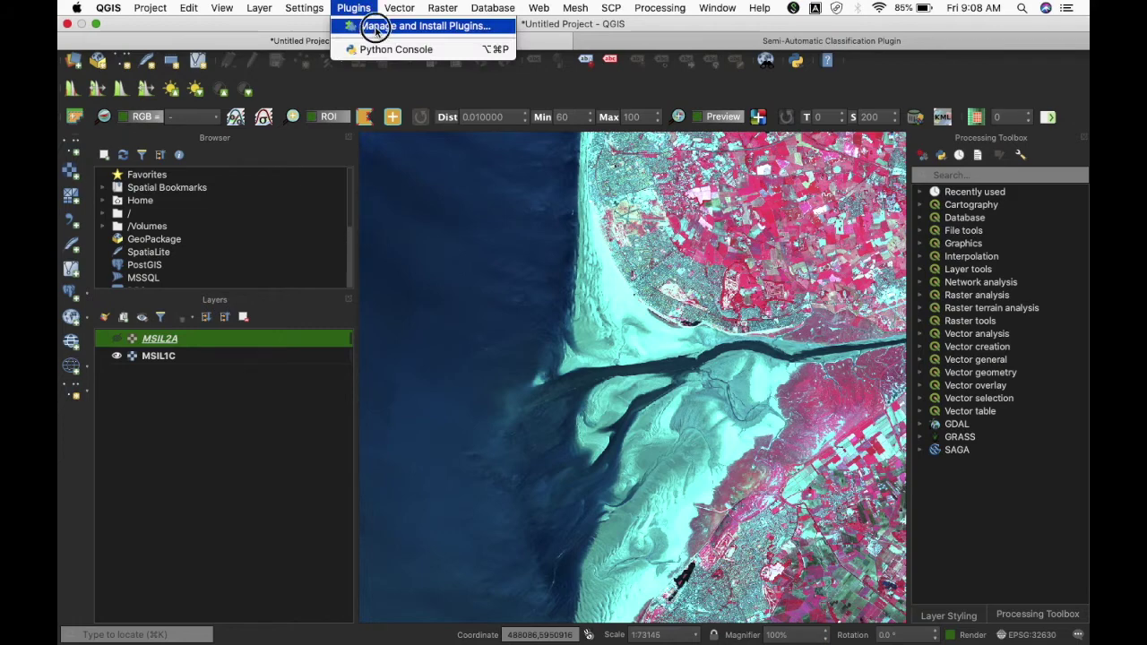
click(421, 26)
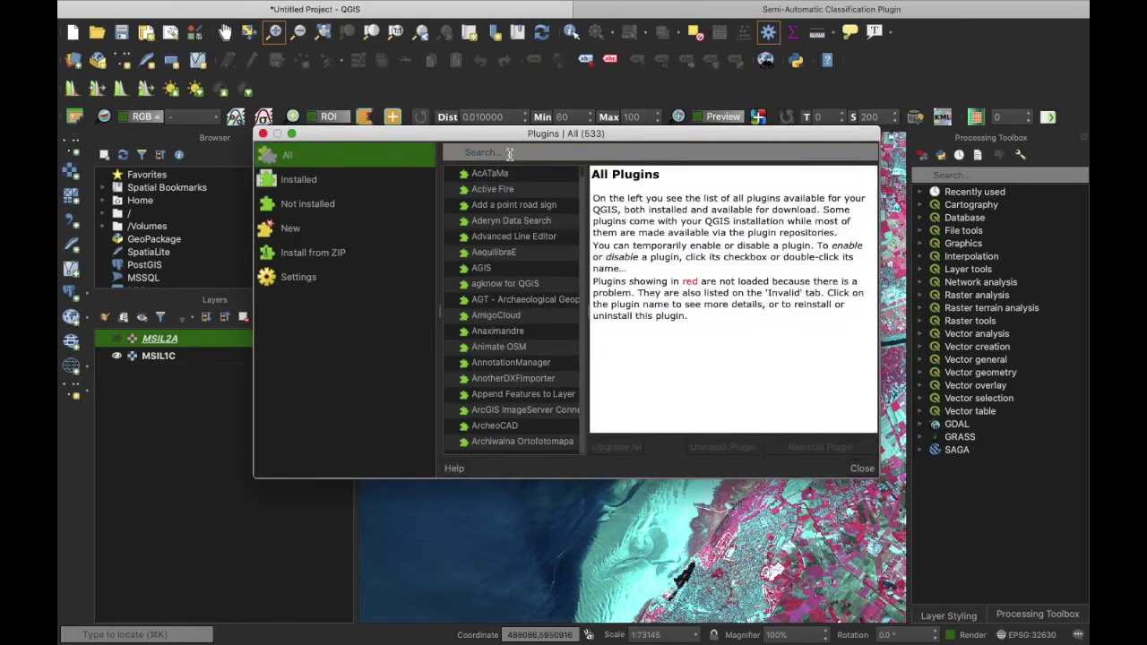
text(ma)
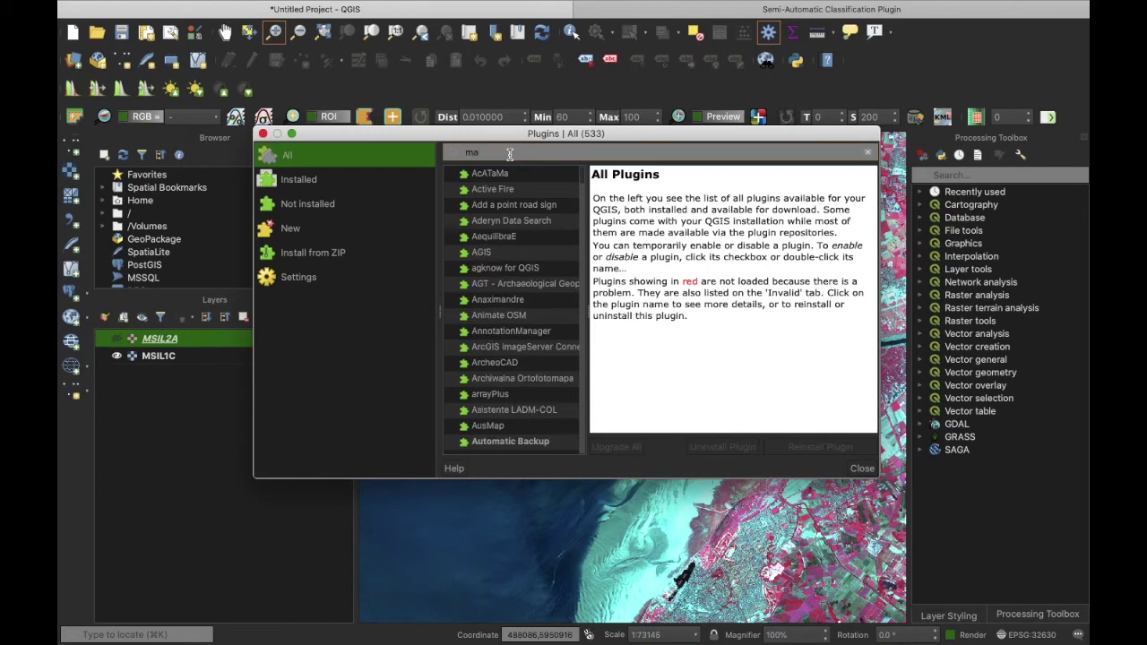
text(psw)
click(521, 176)
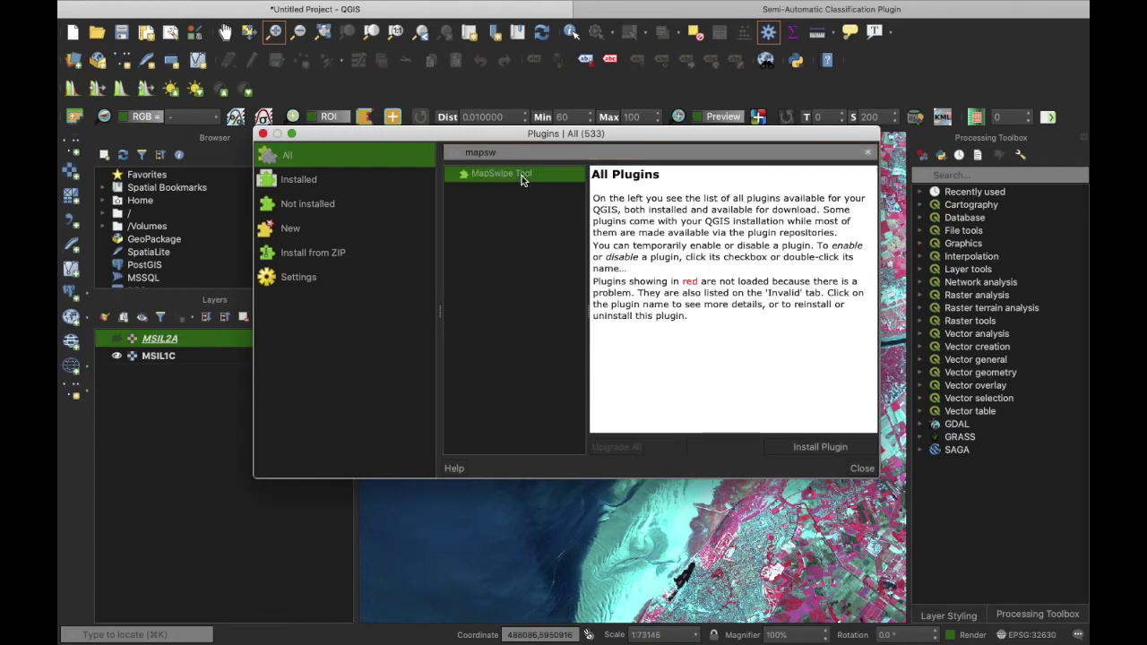
click(842, 447)
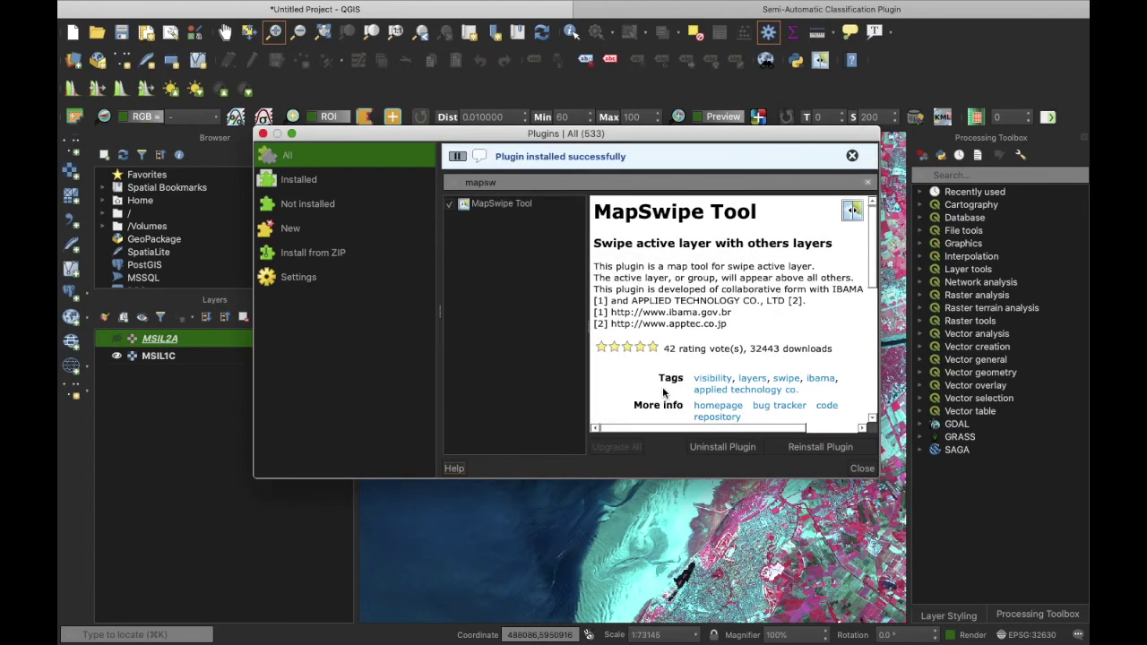
click(860, 469)
Step: Make MSIL1C active, show MSIL2A, and zoom into the town beside the beach
click(250, 356)
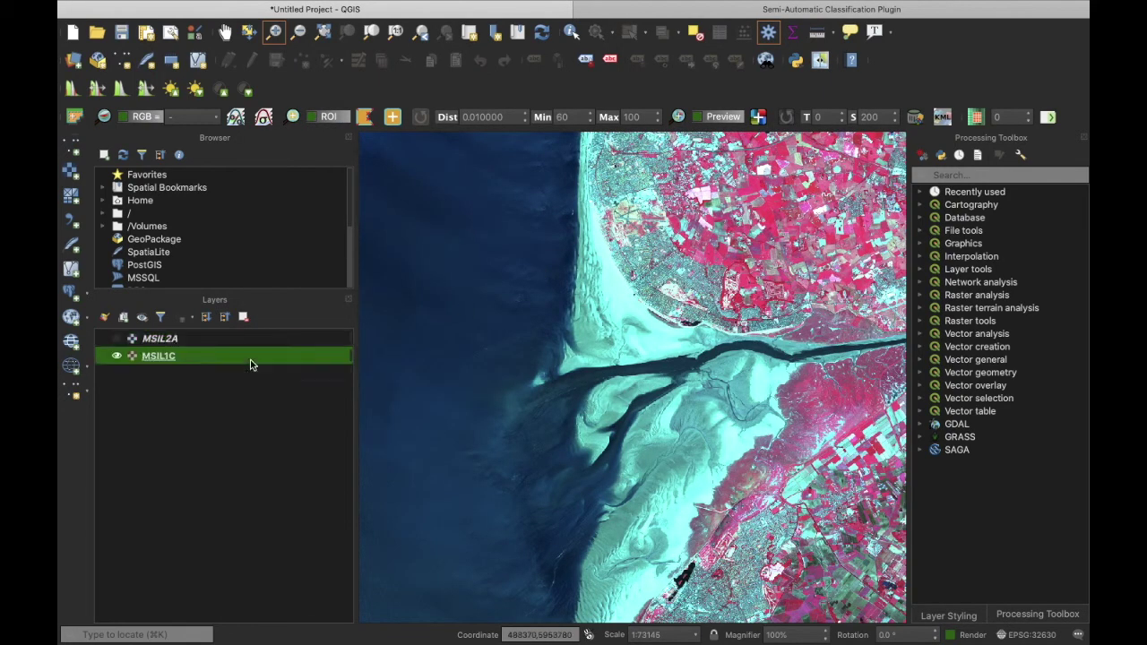
click(116, 340)
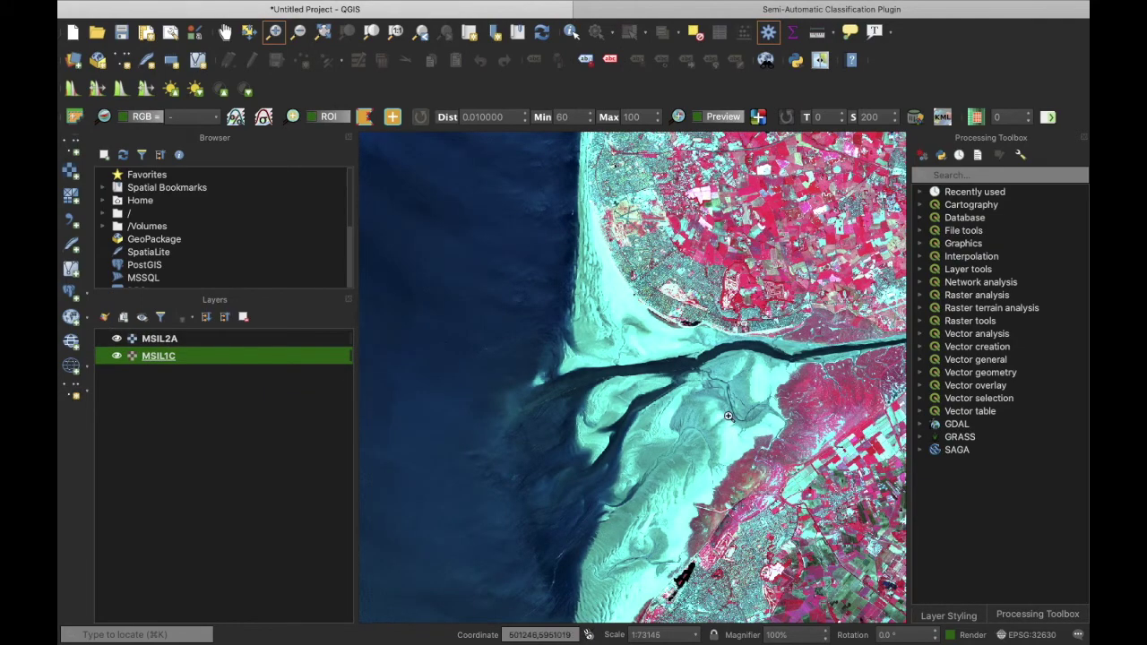
click(225, 31)
drag(691, 406, 647, 281)
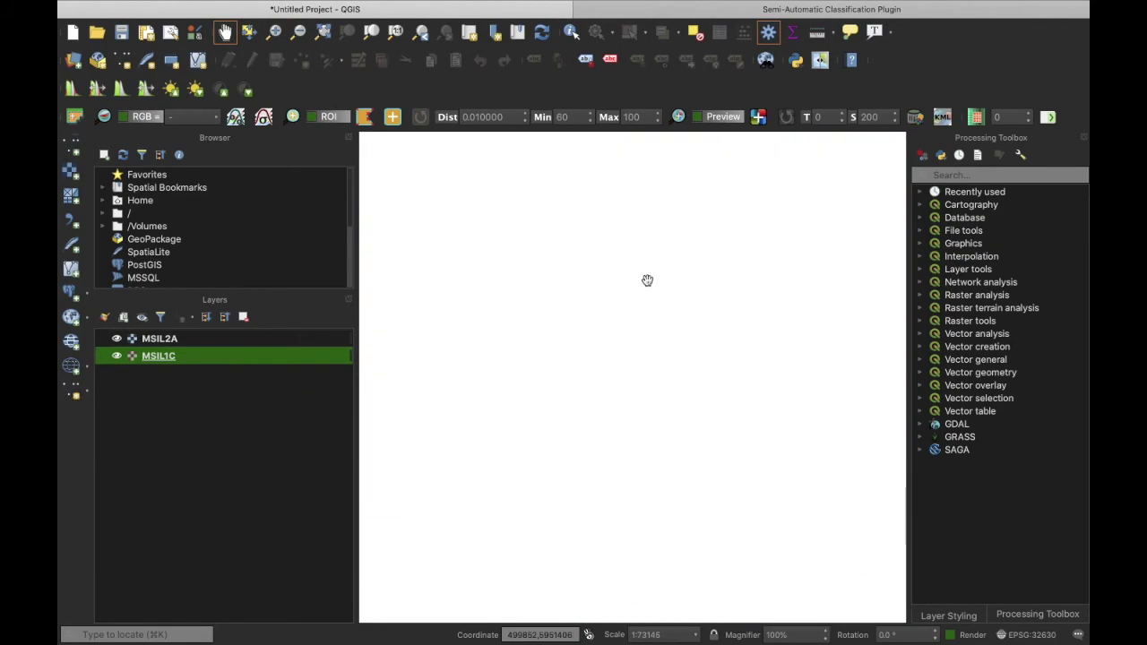
drag(655, 483, 672, 407)
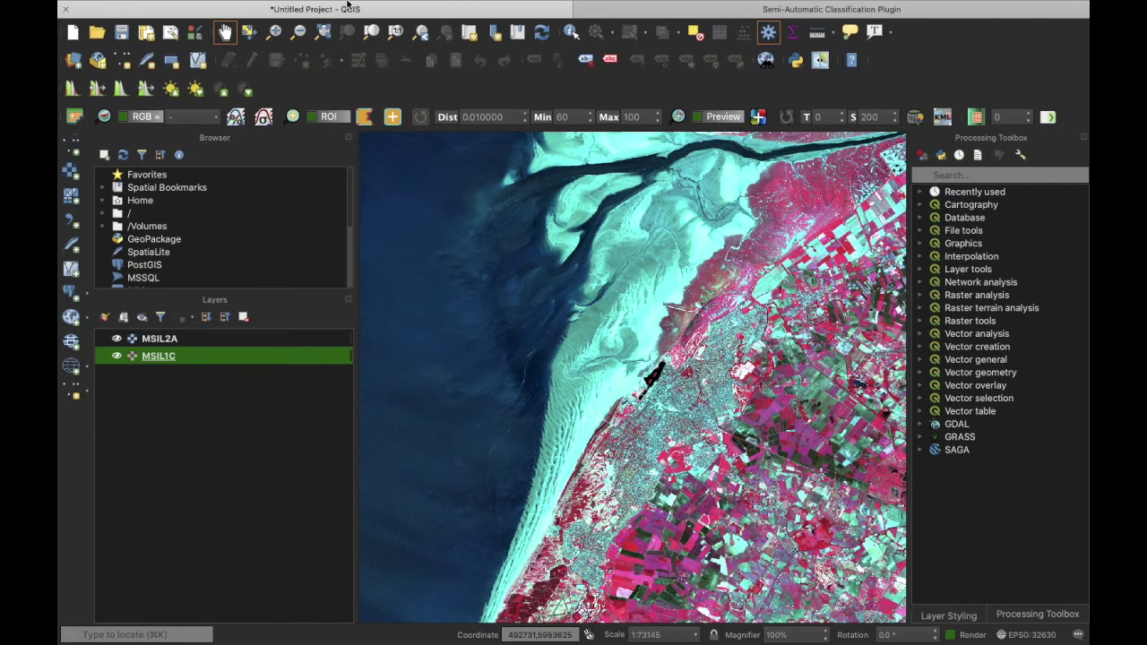
click(274, 31)
drag(592, 207, 847, 429)
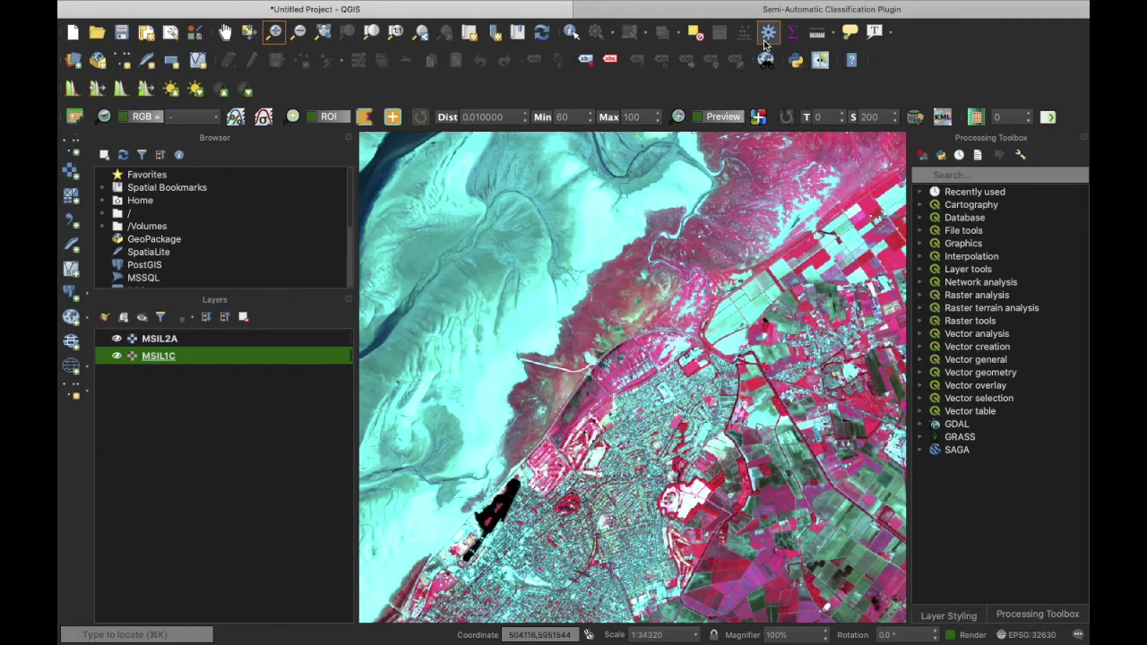
Step: Swipe MSIL1C vertically and sideways across the map with the MapSwipe tool
click(821, 60)
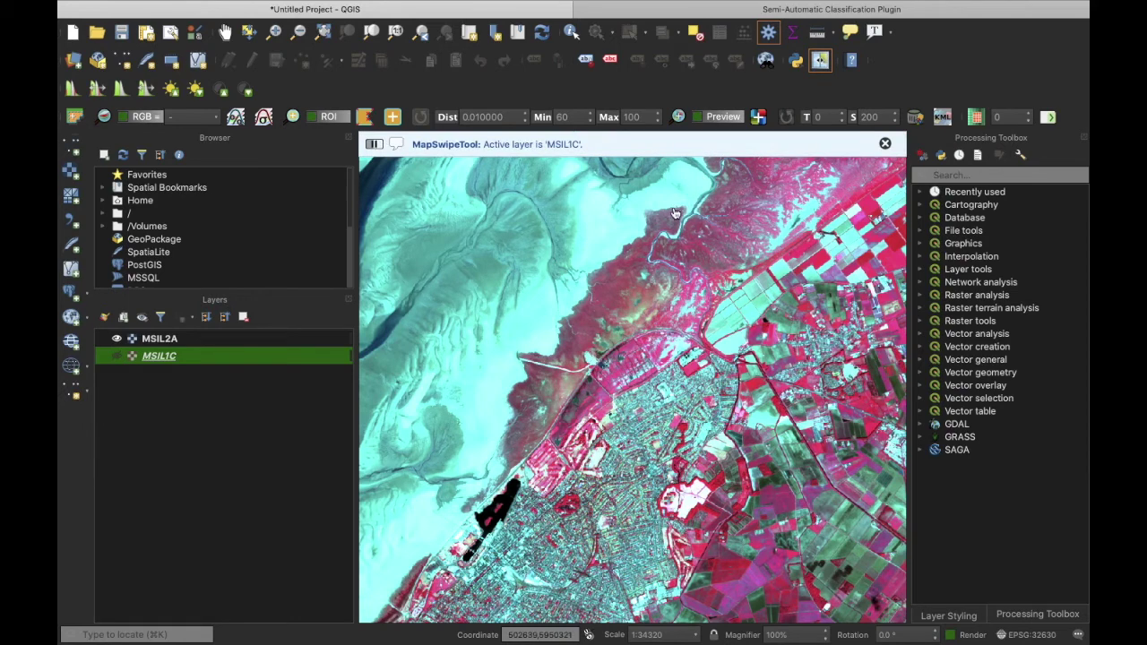
drag(675, 215, 661, 368)
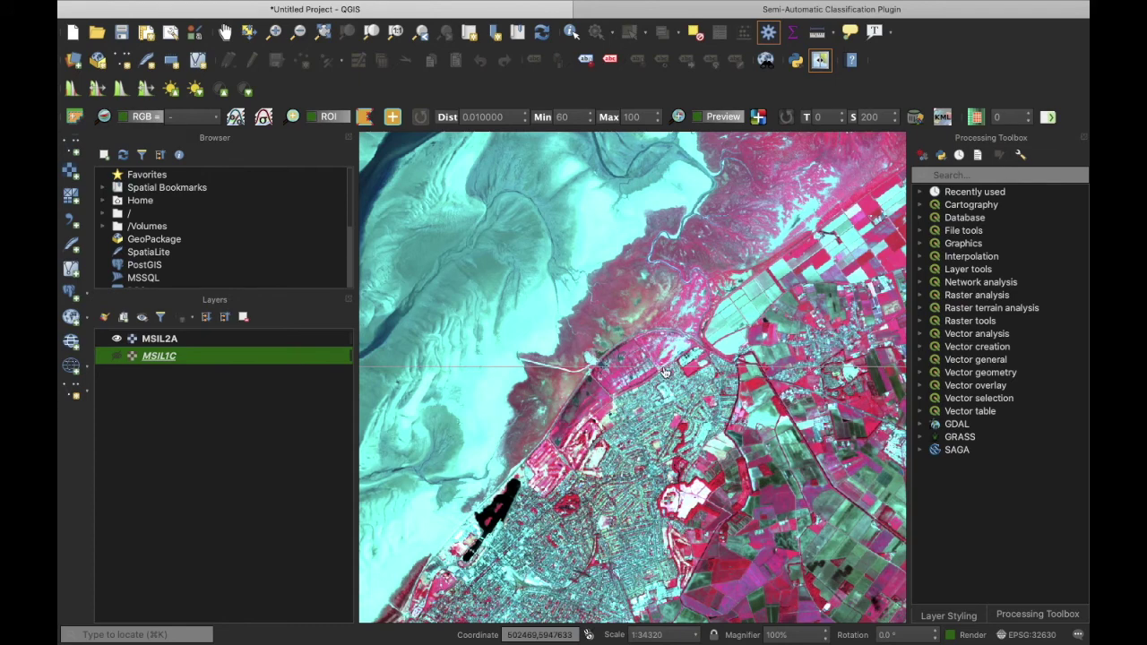
drag(779, 403, 730, 404)
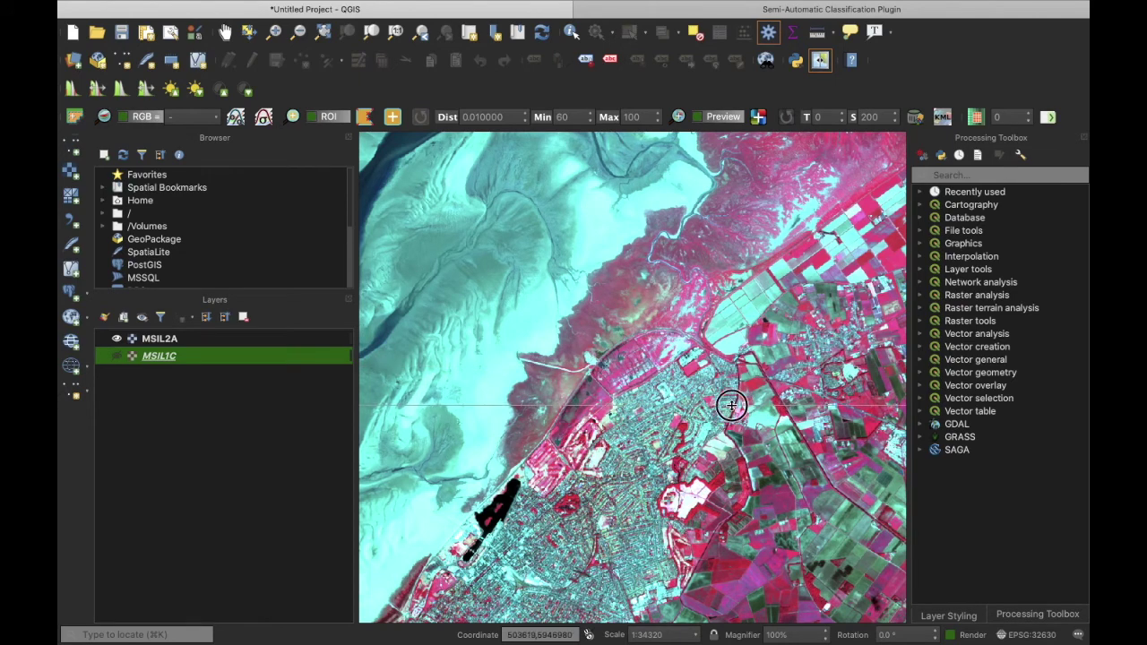
drag(897, 436, 646, 423)
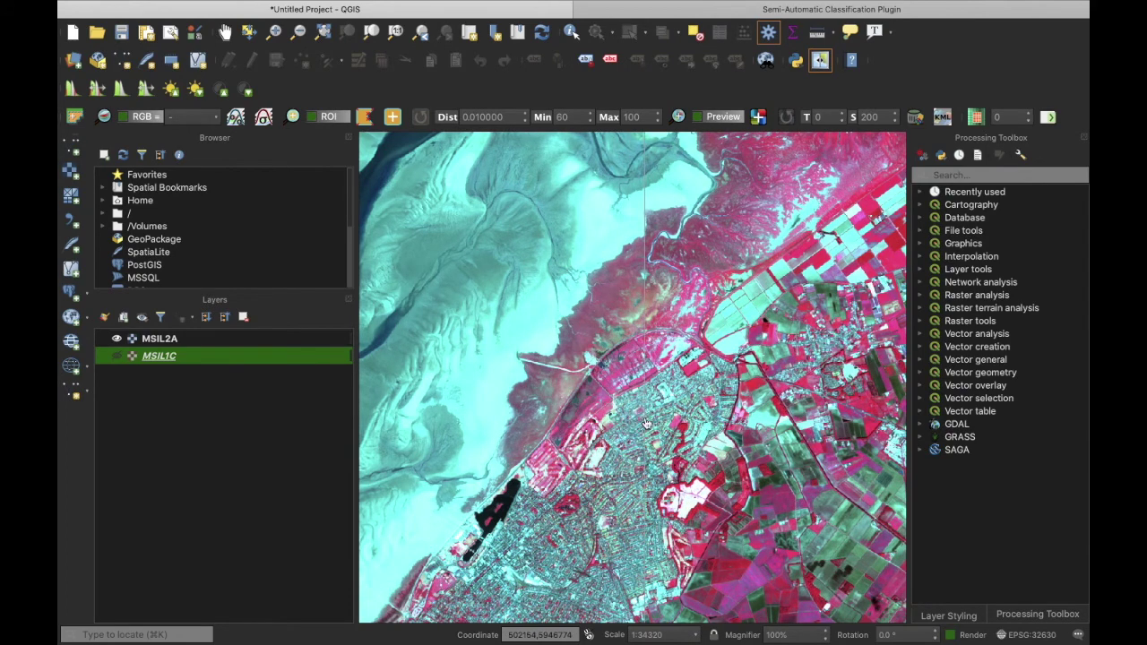
Step: Flick MSIL2A on and off repeatedly to compare it with MSIL1C
click(116, 355)
click(116, 338)
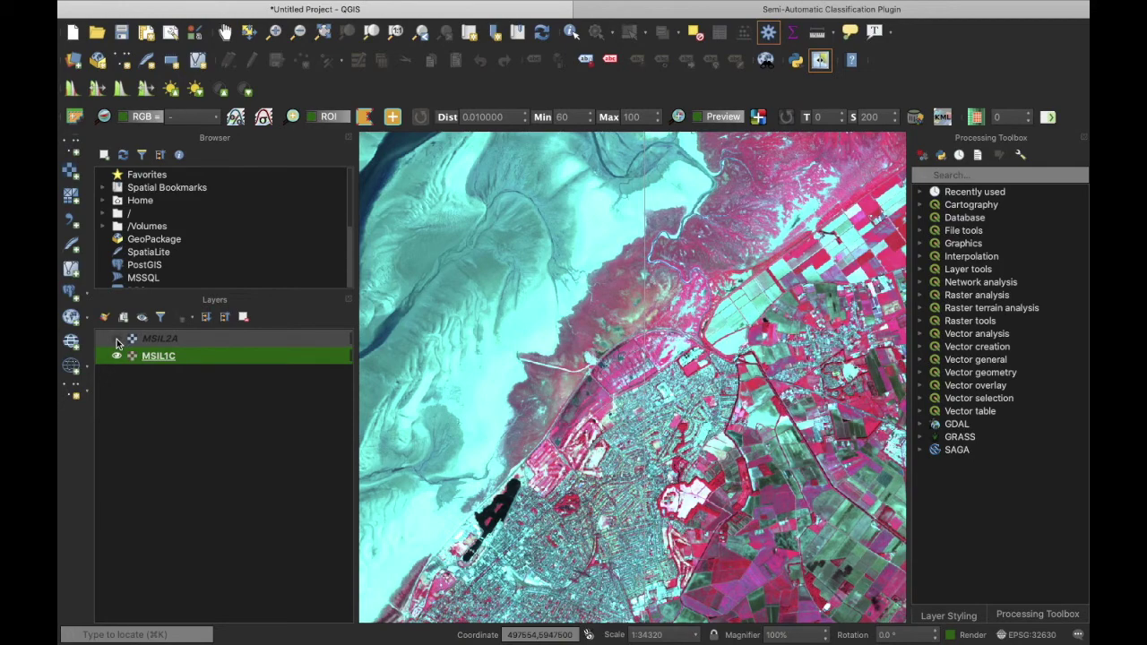
click(116, 340)
click(117, 340)
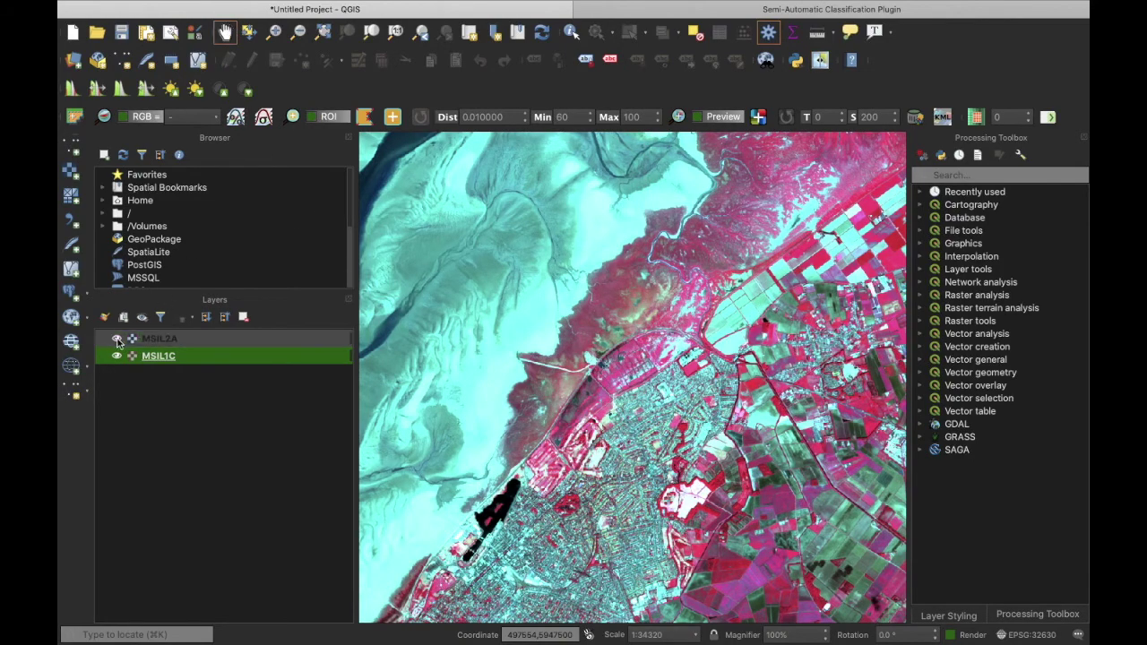
click(116, 340)
click(116, 339)
click(117, 340)
click(117, 339)
click(117, 340)
click(117, 340)
Step: Zoom out to the whole image, then zoom into the estuary at the top
click(299, 31)
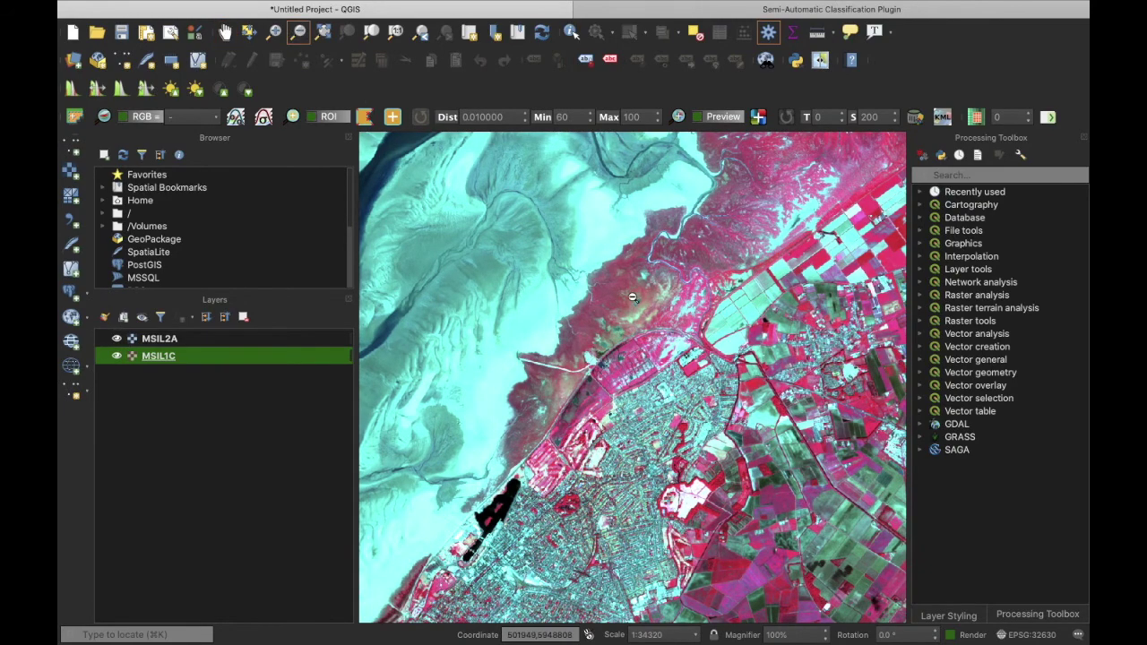
click(679, 397)
click(679, 401)
click(678, 404)
click(679, 407)
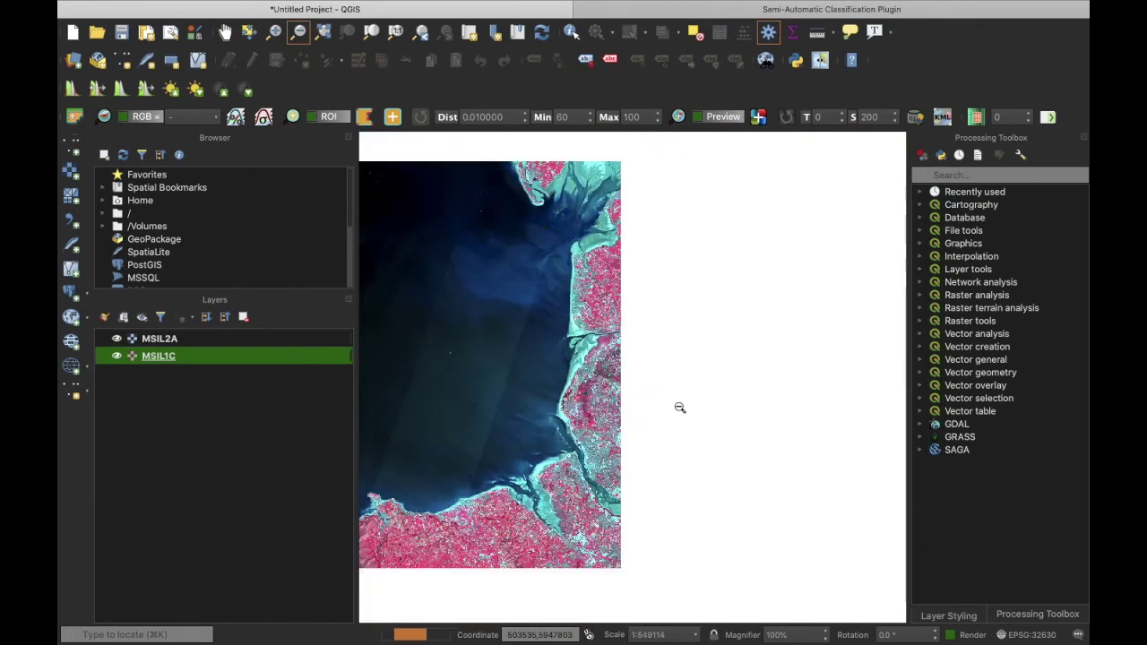
click(274, 31)
drag(520, 162, 617, 238)
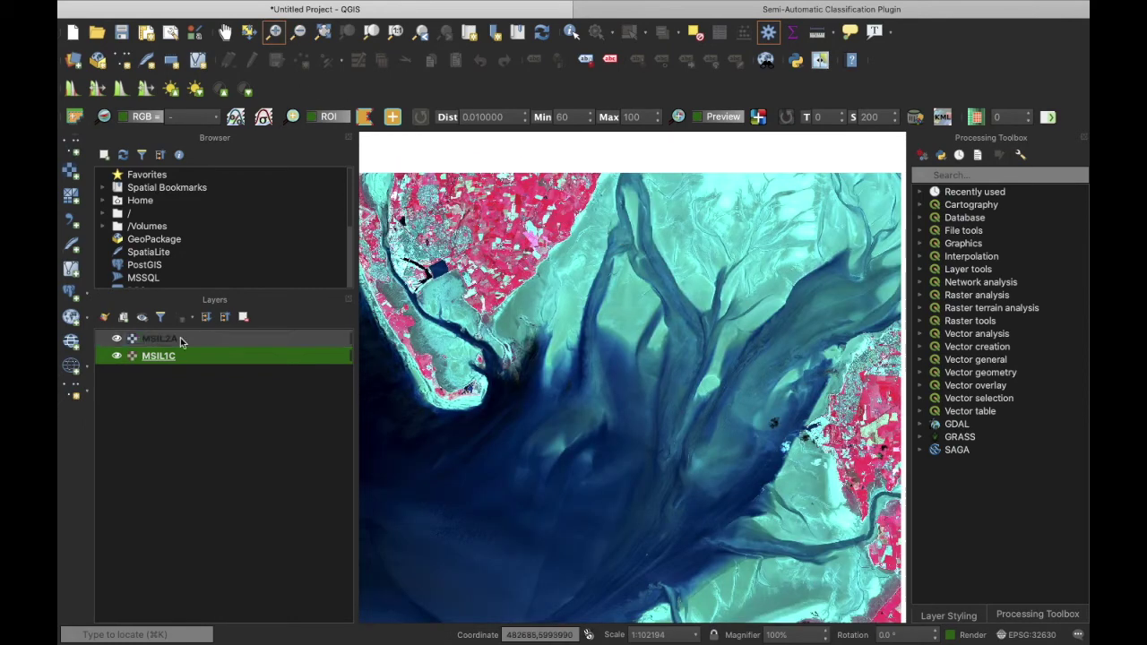
Step: Toggle MSIL2A over the estuary, leave it shown, and maximise the QGIS window
click(115, 340)
click(115, 340)
click(115, 340)
click(115, 340)
click(115, 340)
click(116, 340)
click(116, 340)
click(116, 340)
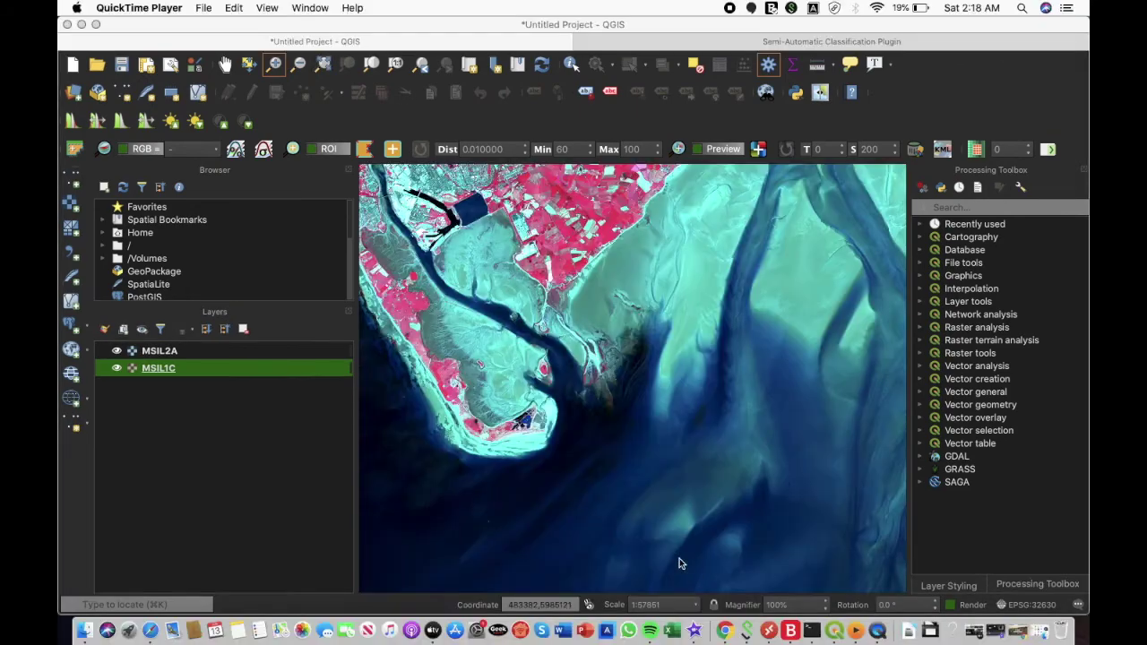
click(96, 24)
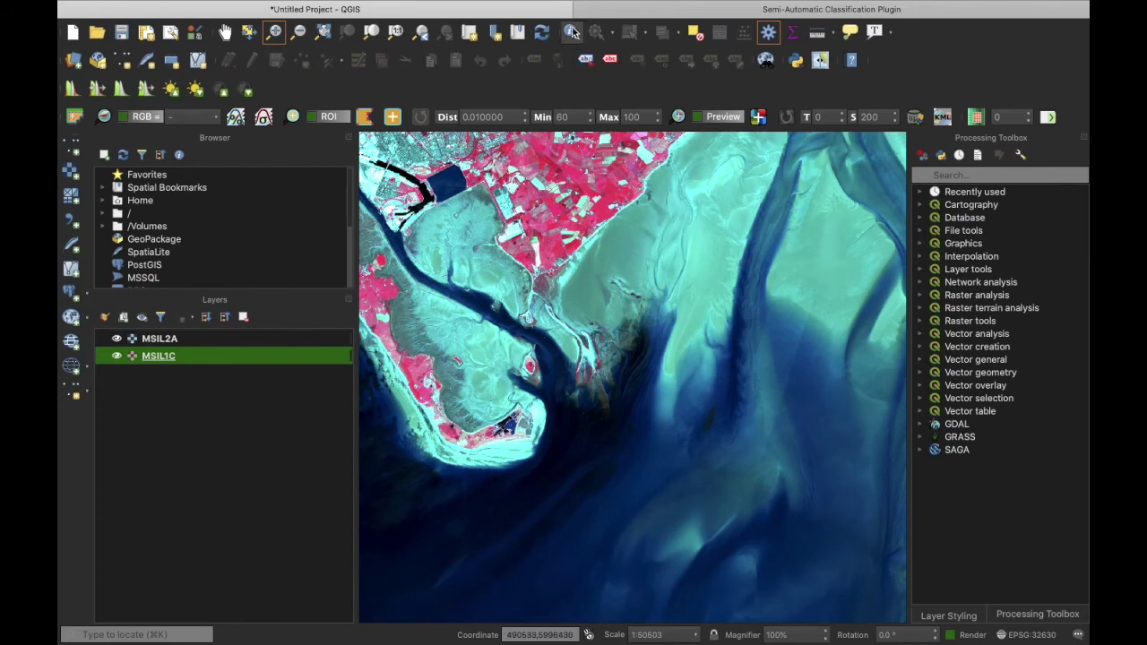
Step: Identify one pixel: MSIL1C gives 869, 840, 544, 3618; MSIL2A gives 509, 789, 774, 3381
click(571, 33)
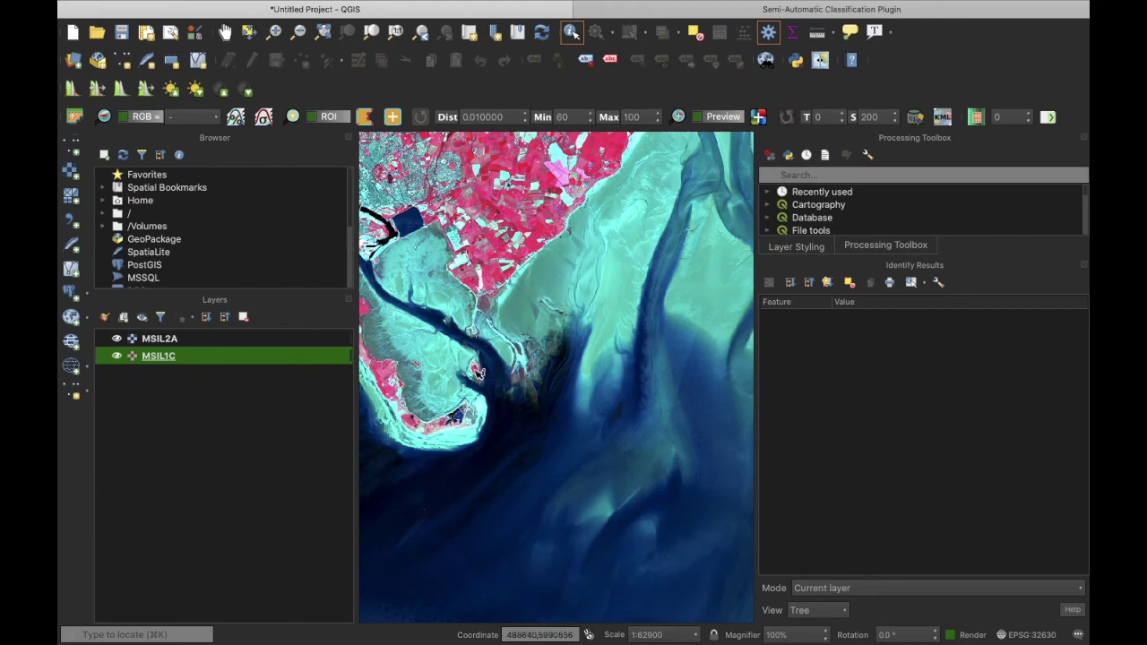
click(479, 373)
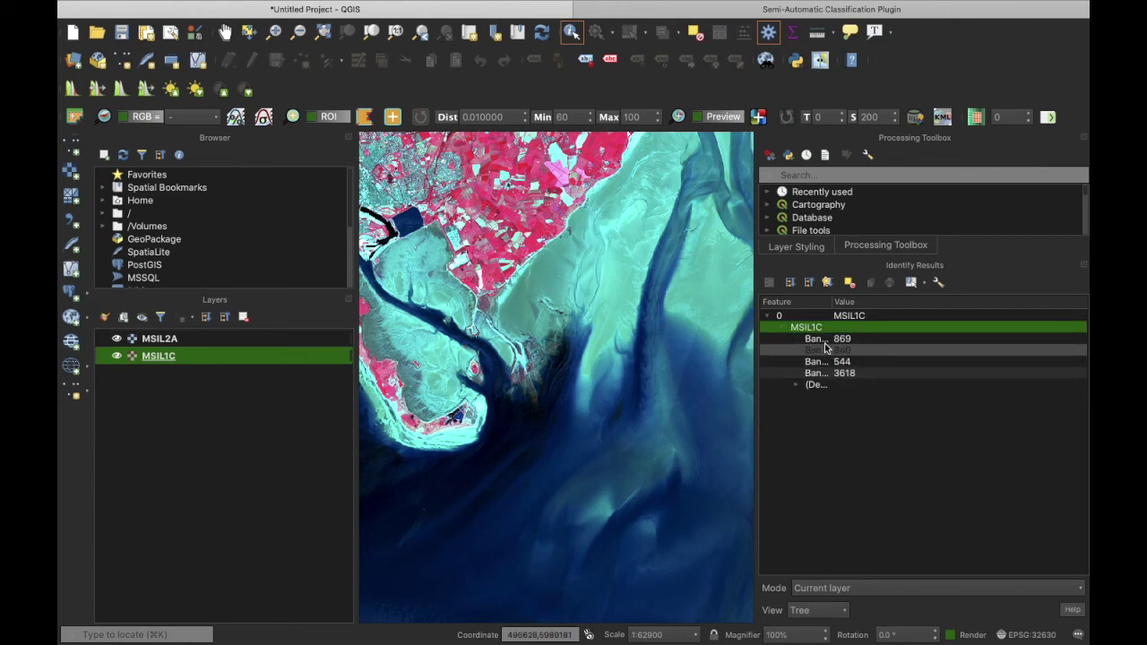
click(176, 340)
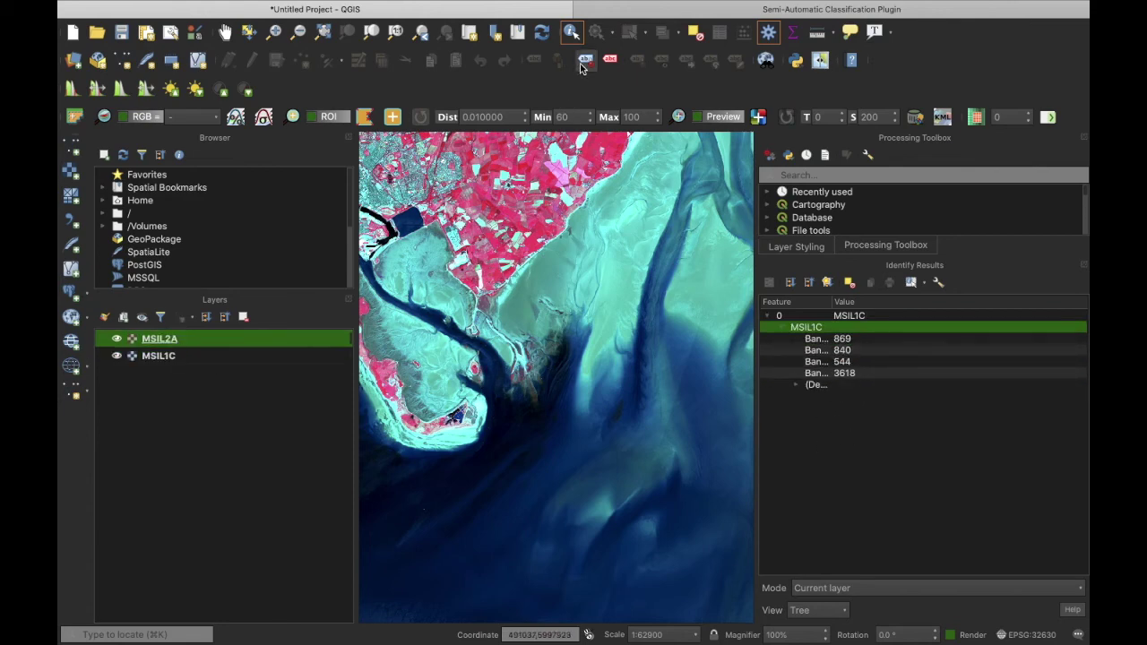
click(480, 372)
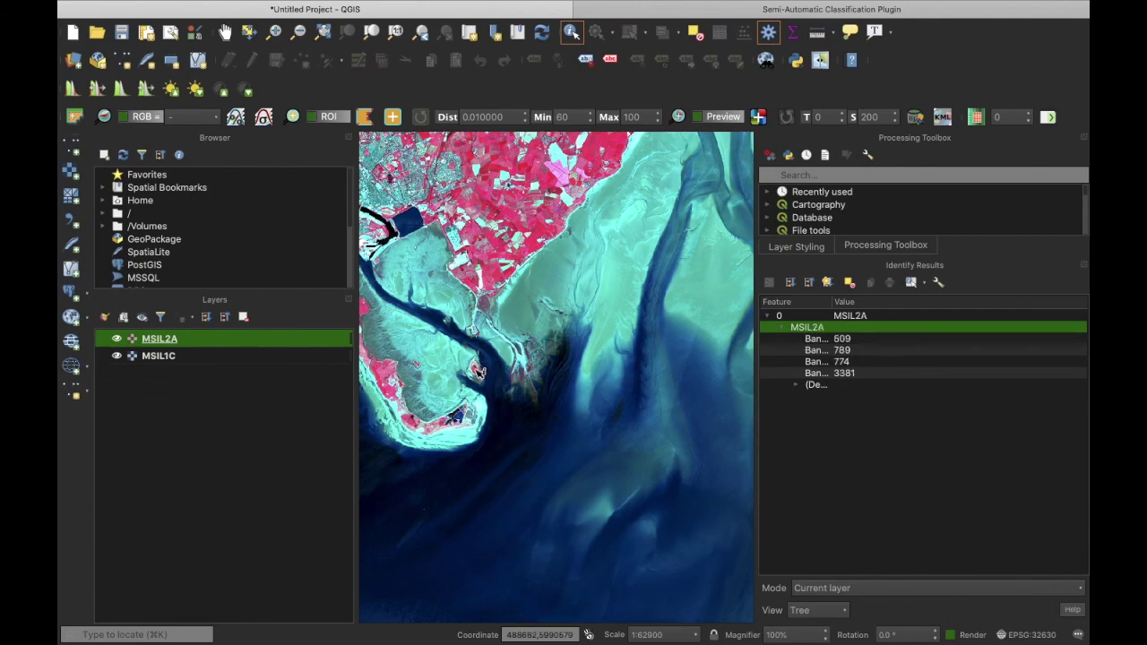